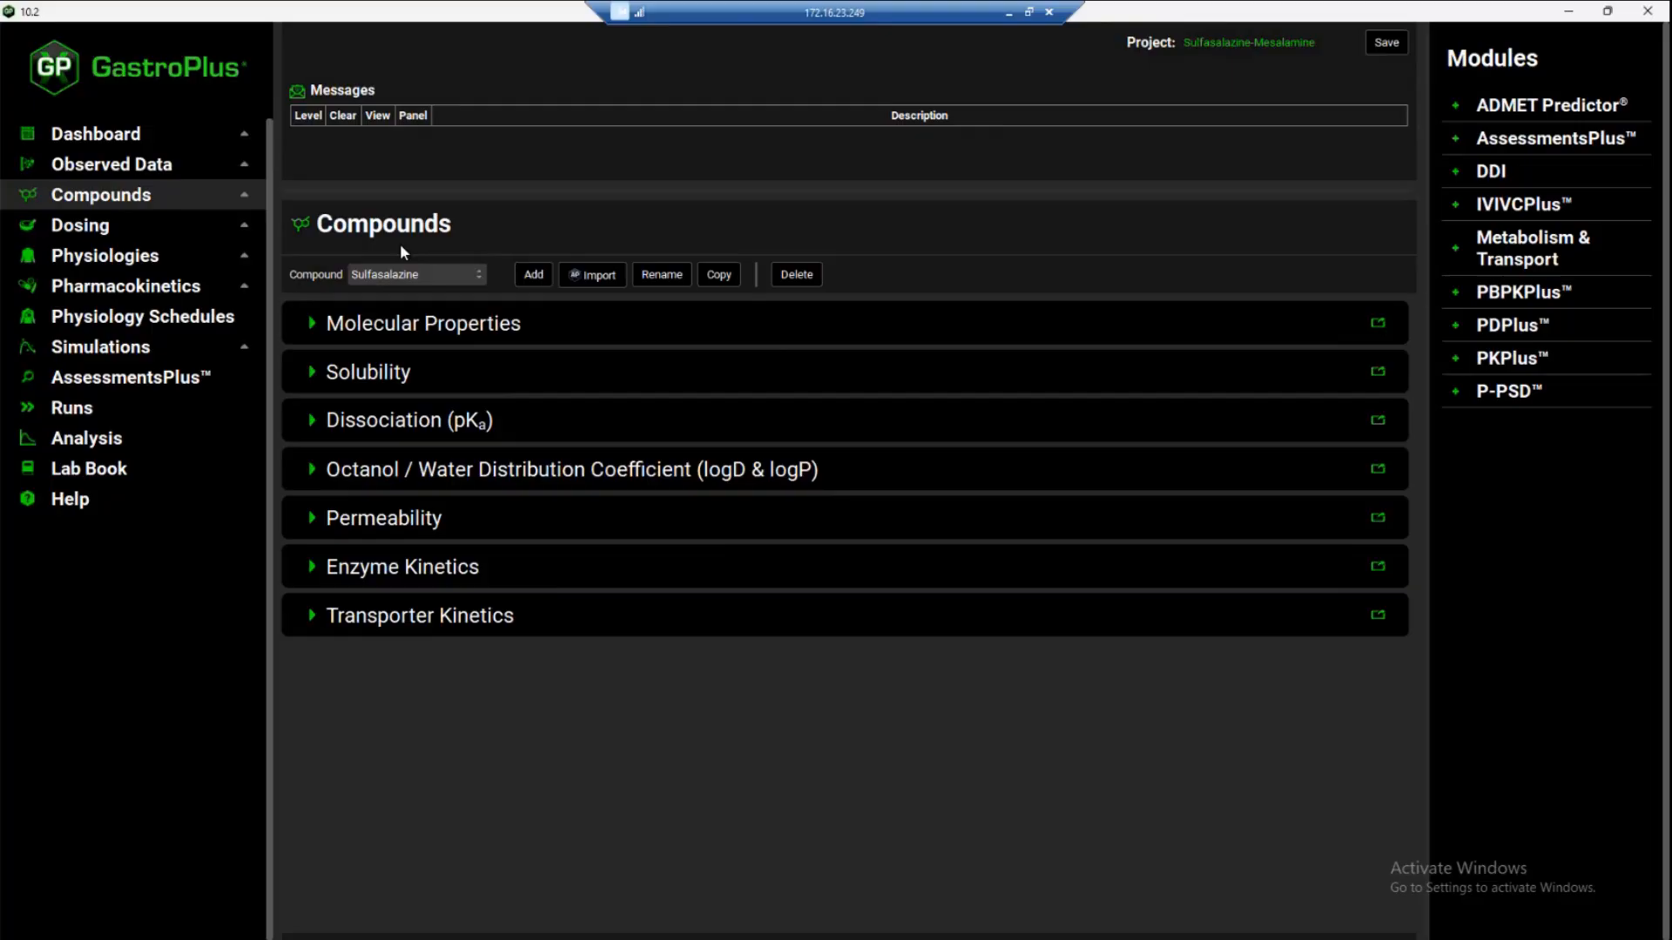
Review Sulfasalazine's solubility, dissociation (pKa) and octanol/water distribution coefficient data
click(310, 373)
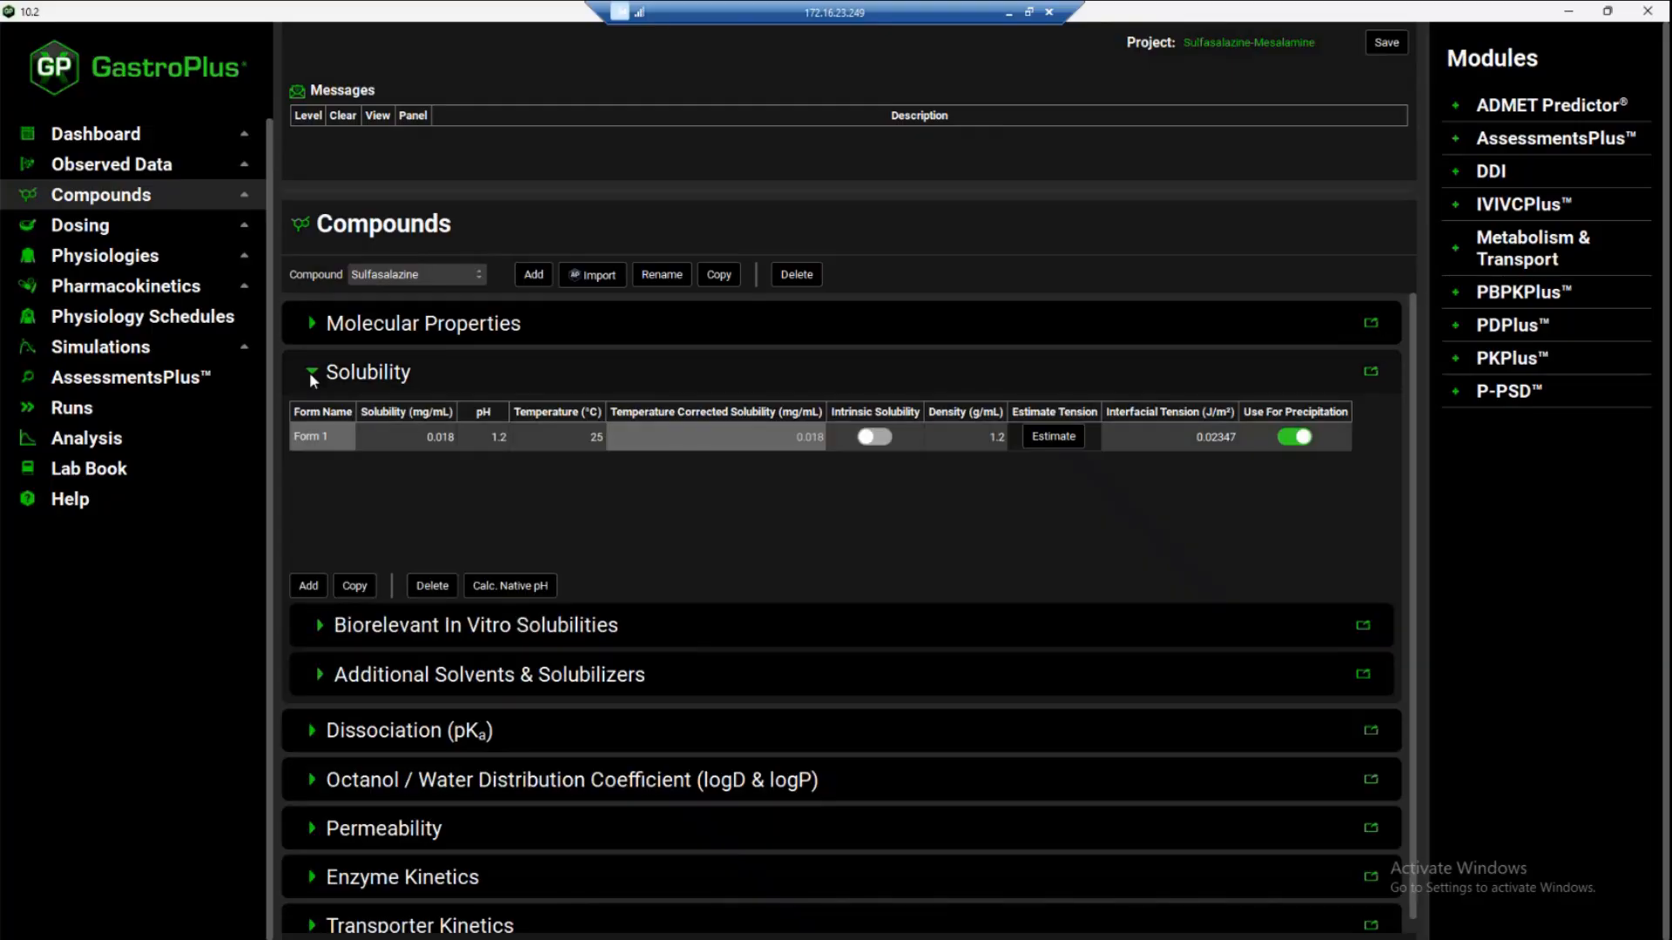
click(310, 373)
click(312, 420)
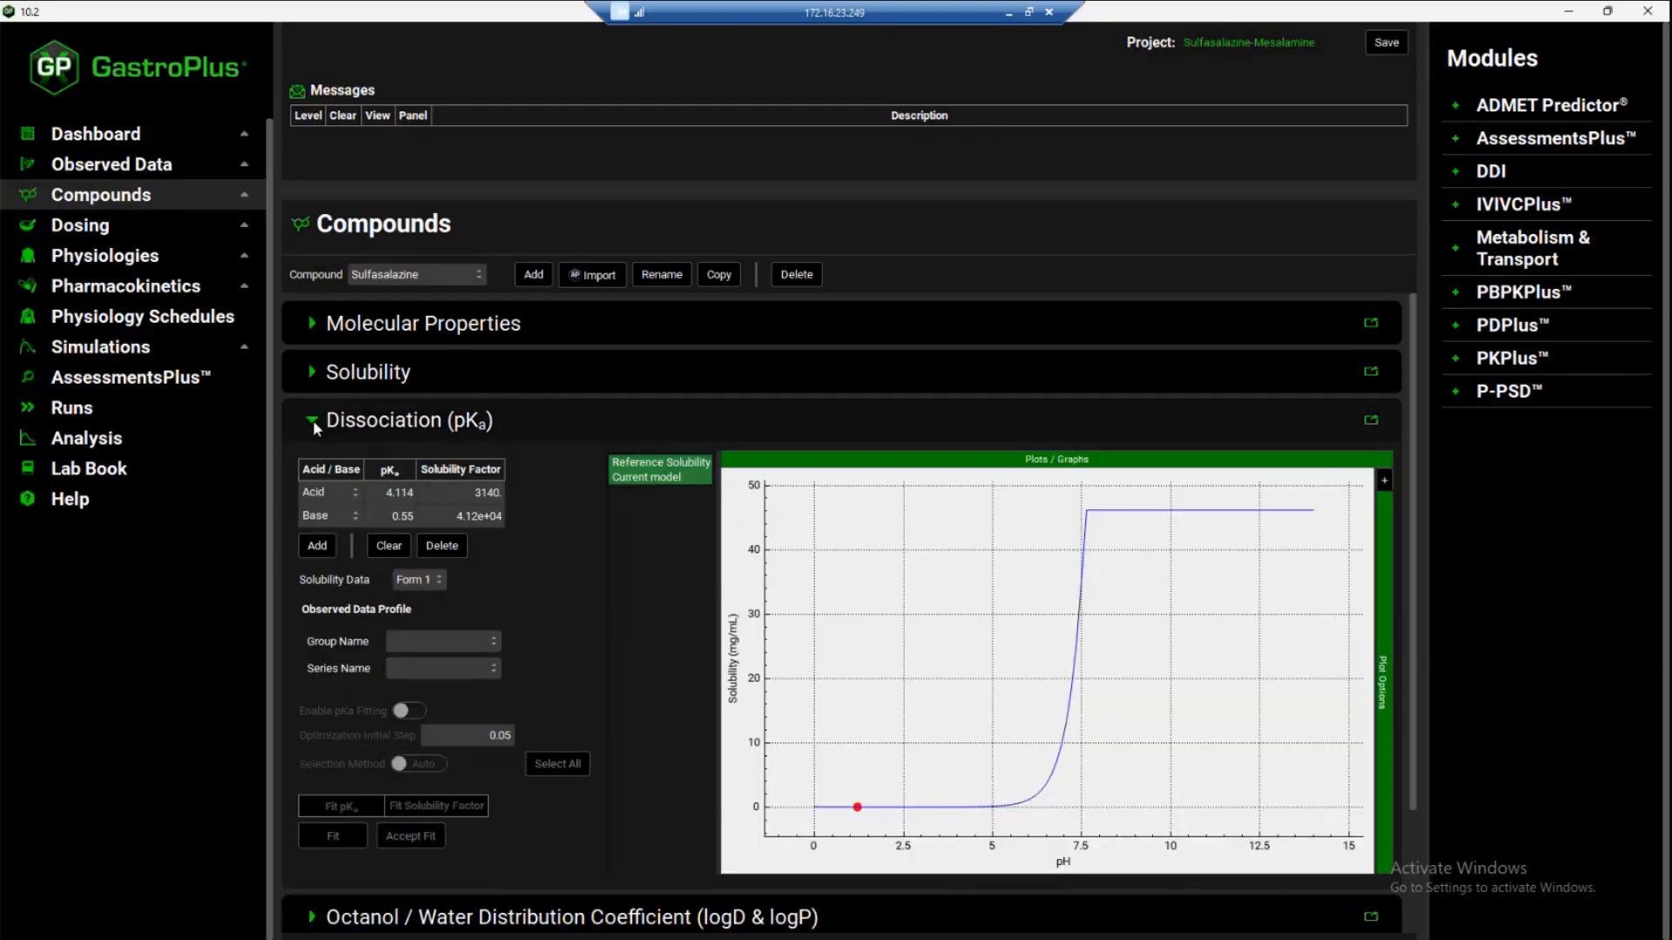
click(312, 419)
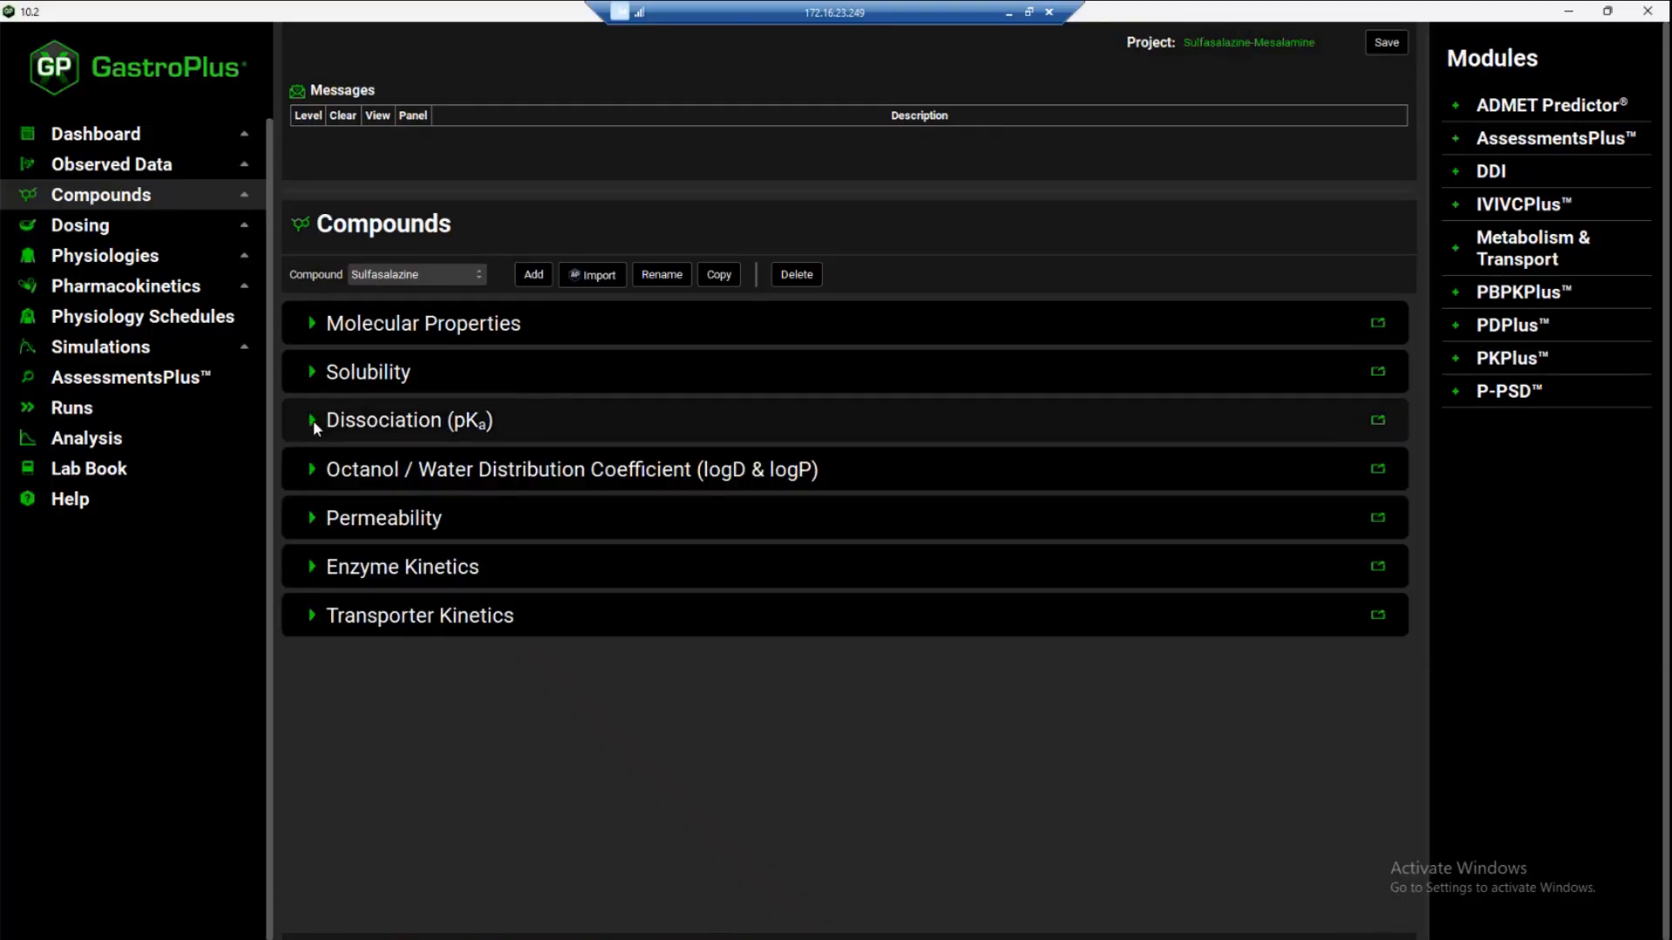
click(313, 470)
click(312, 470)
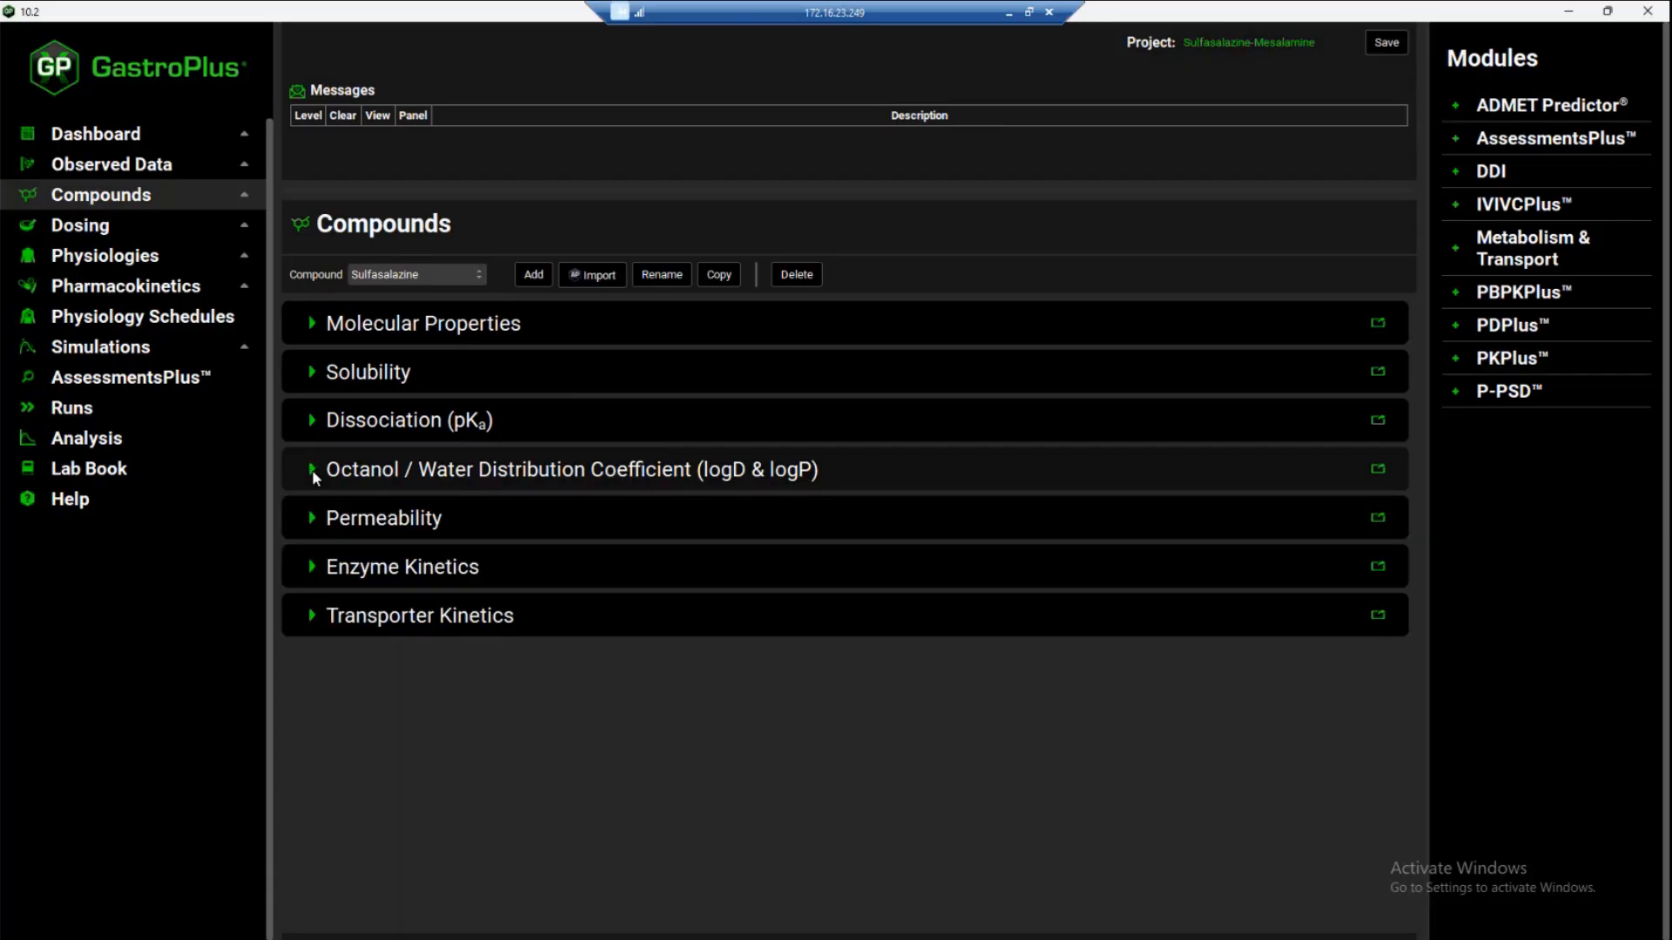
Add an enzyme kinetics entry for Sulfasalazine with the Microbiome enzyme and the location Lumen Dissolved
click(312, 567)
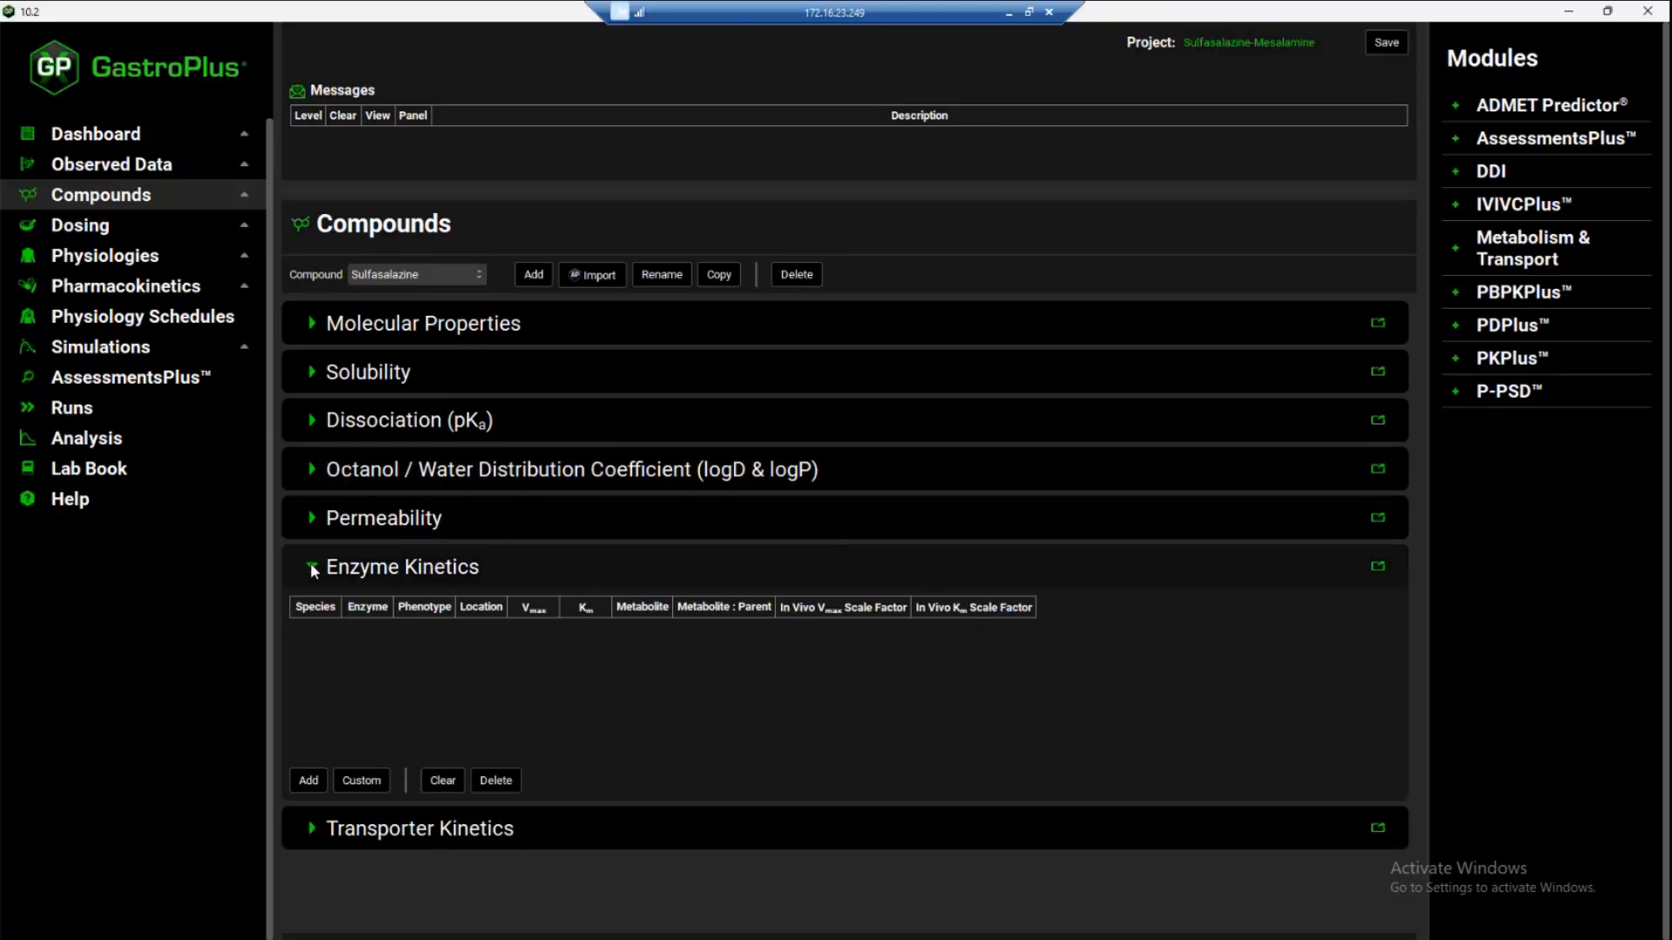
click(308, 781)
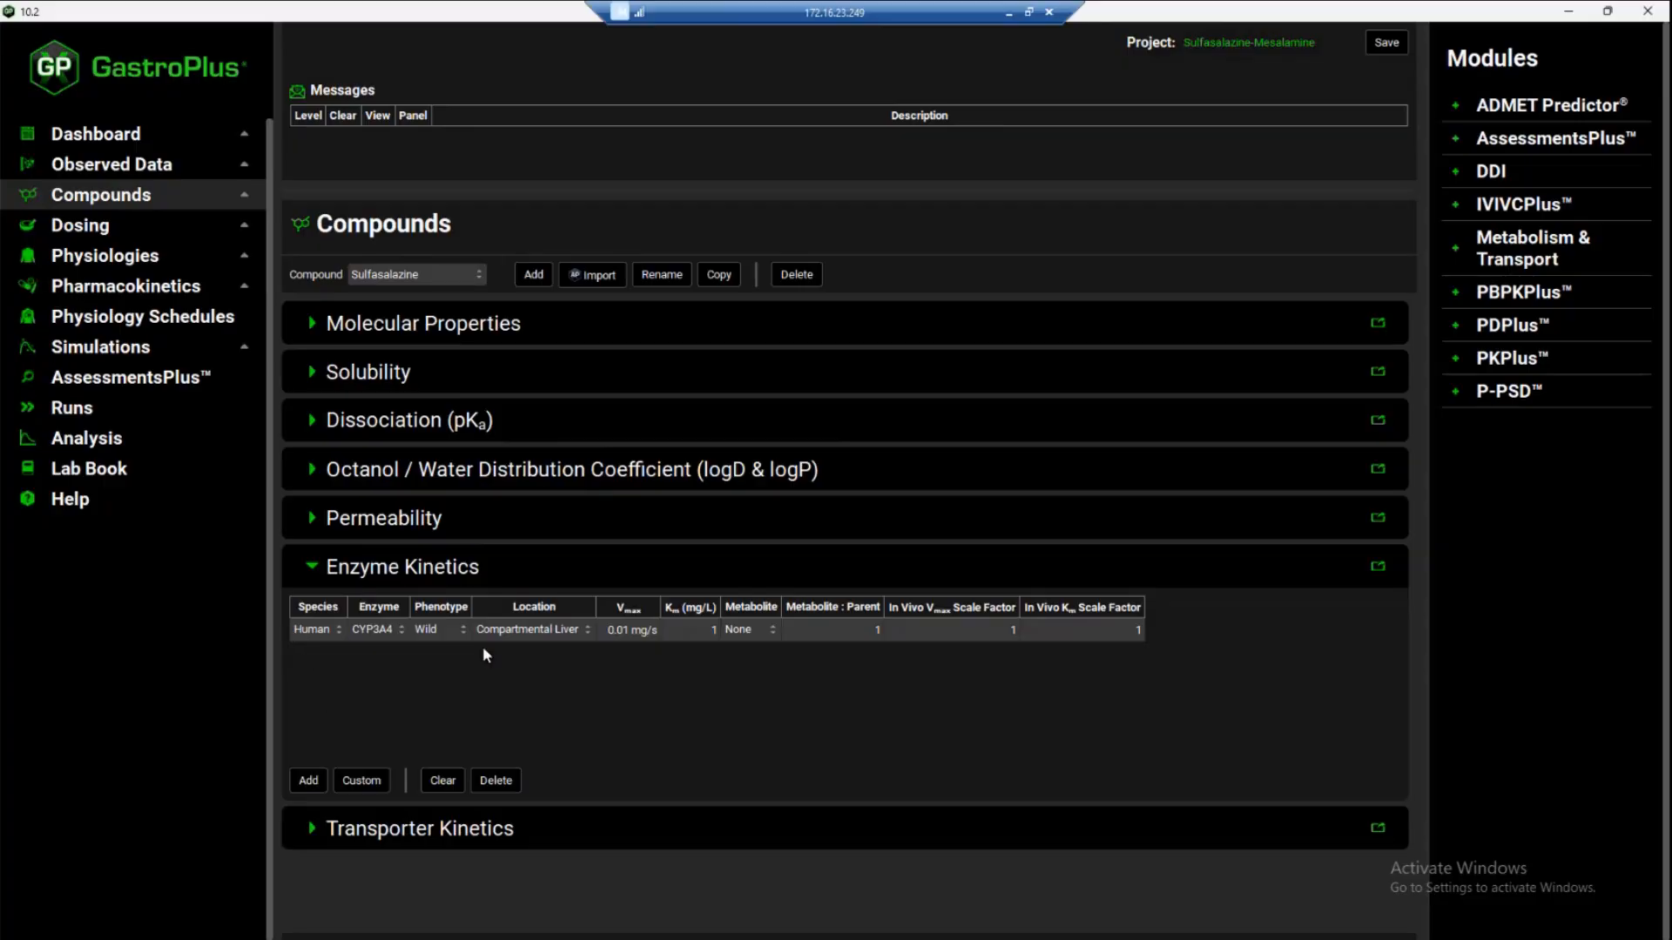
click(380, 631)
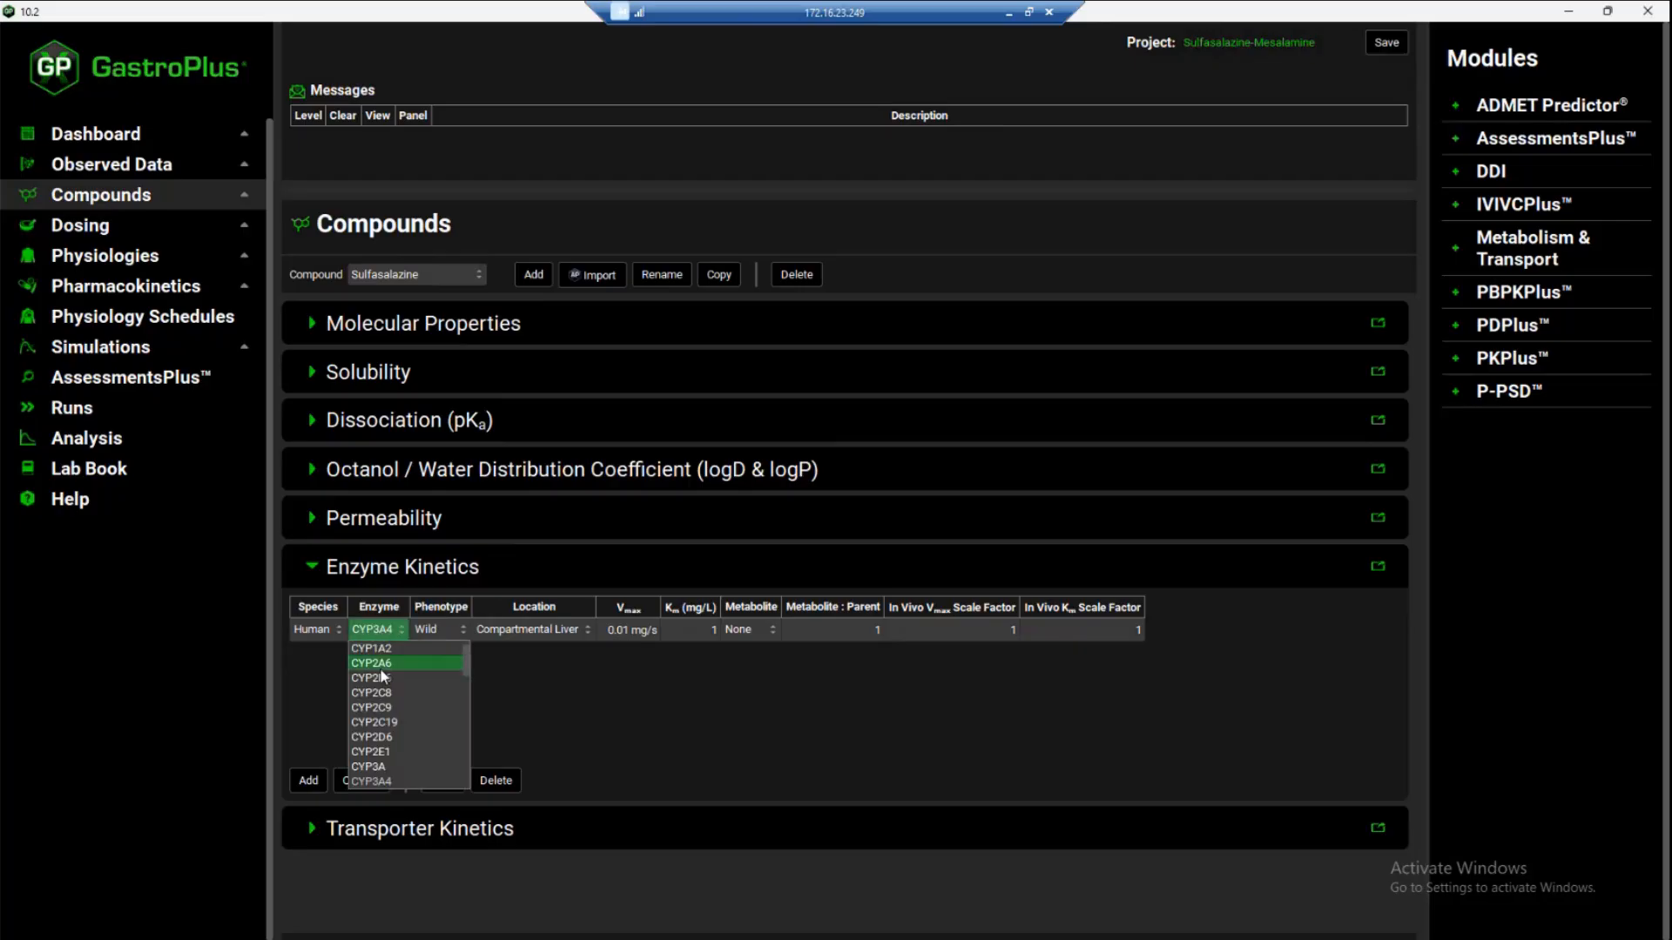
scroll(380, 668, down, 8)
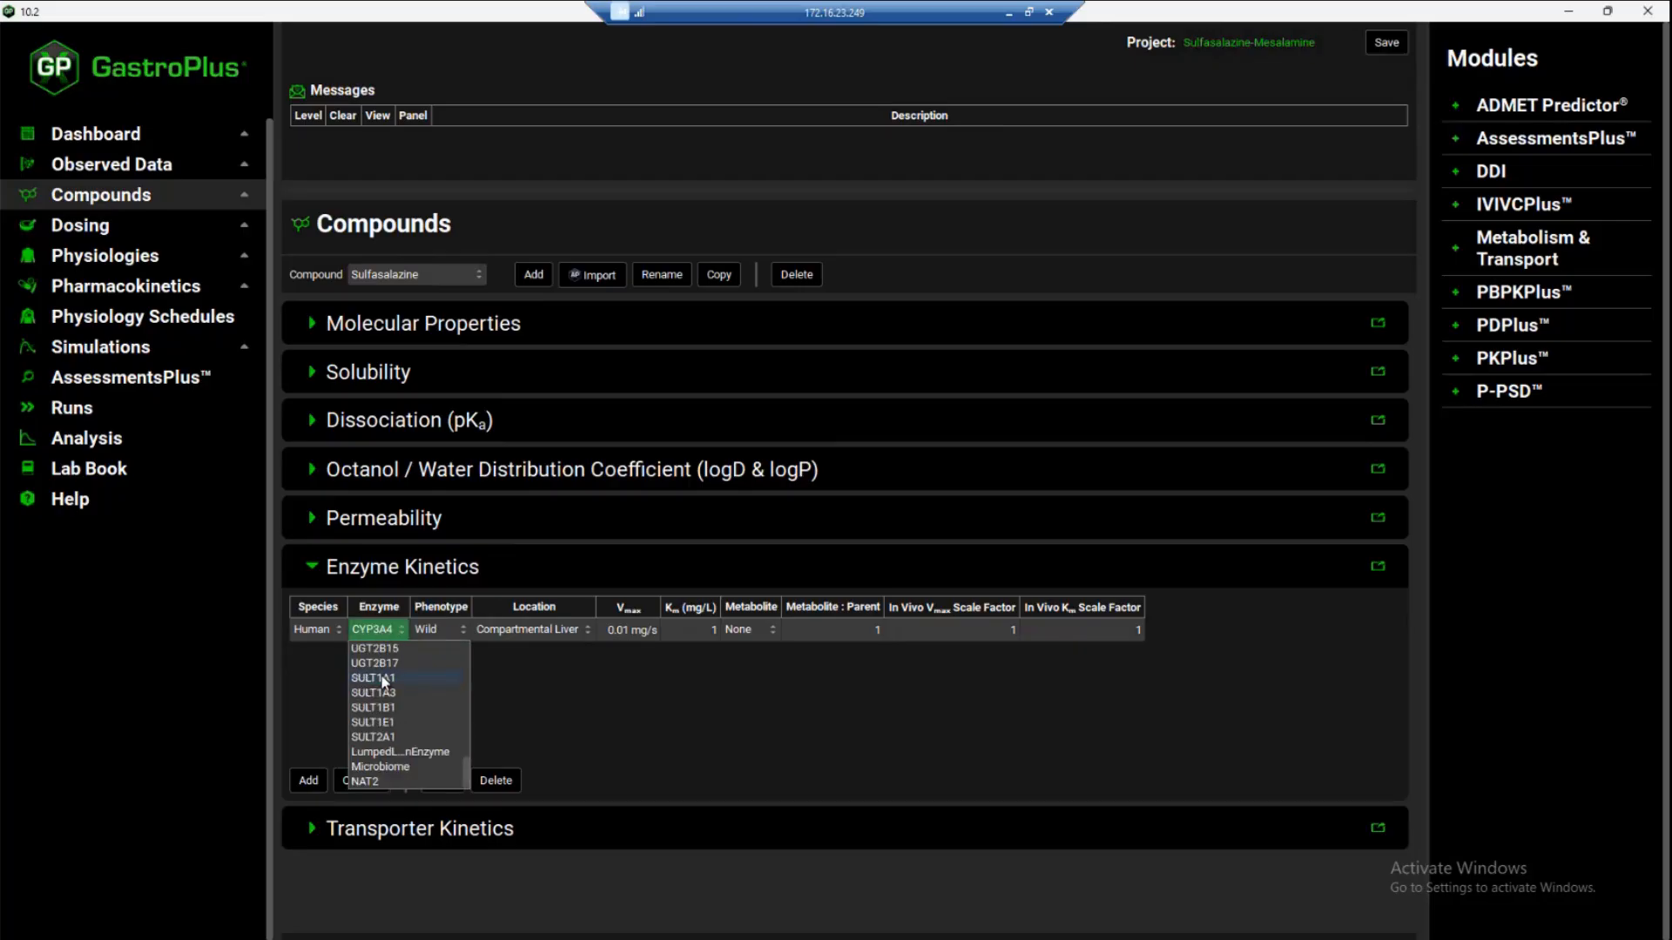
click(388, 766)
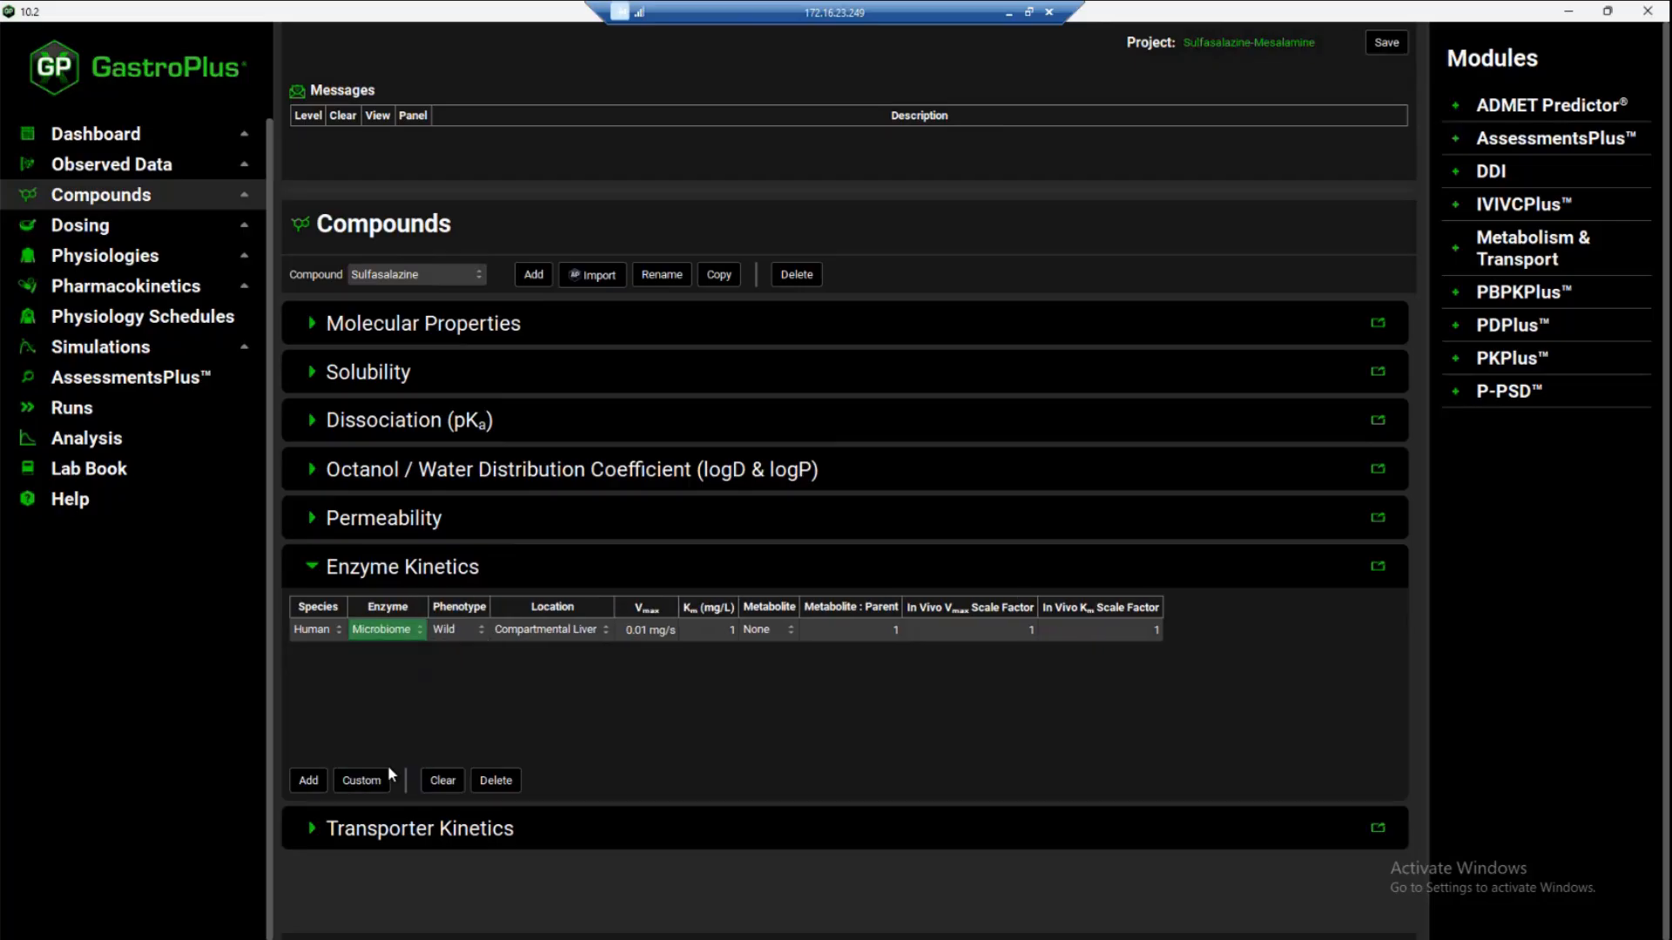
click(568, 630)
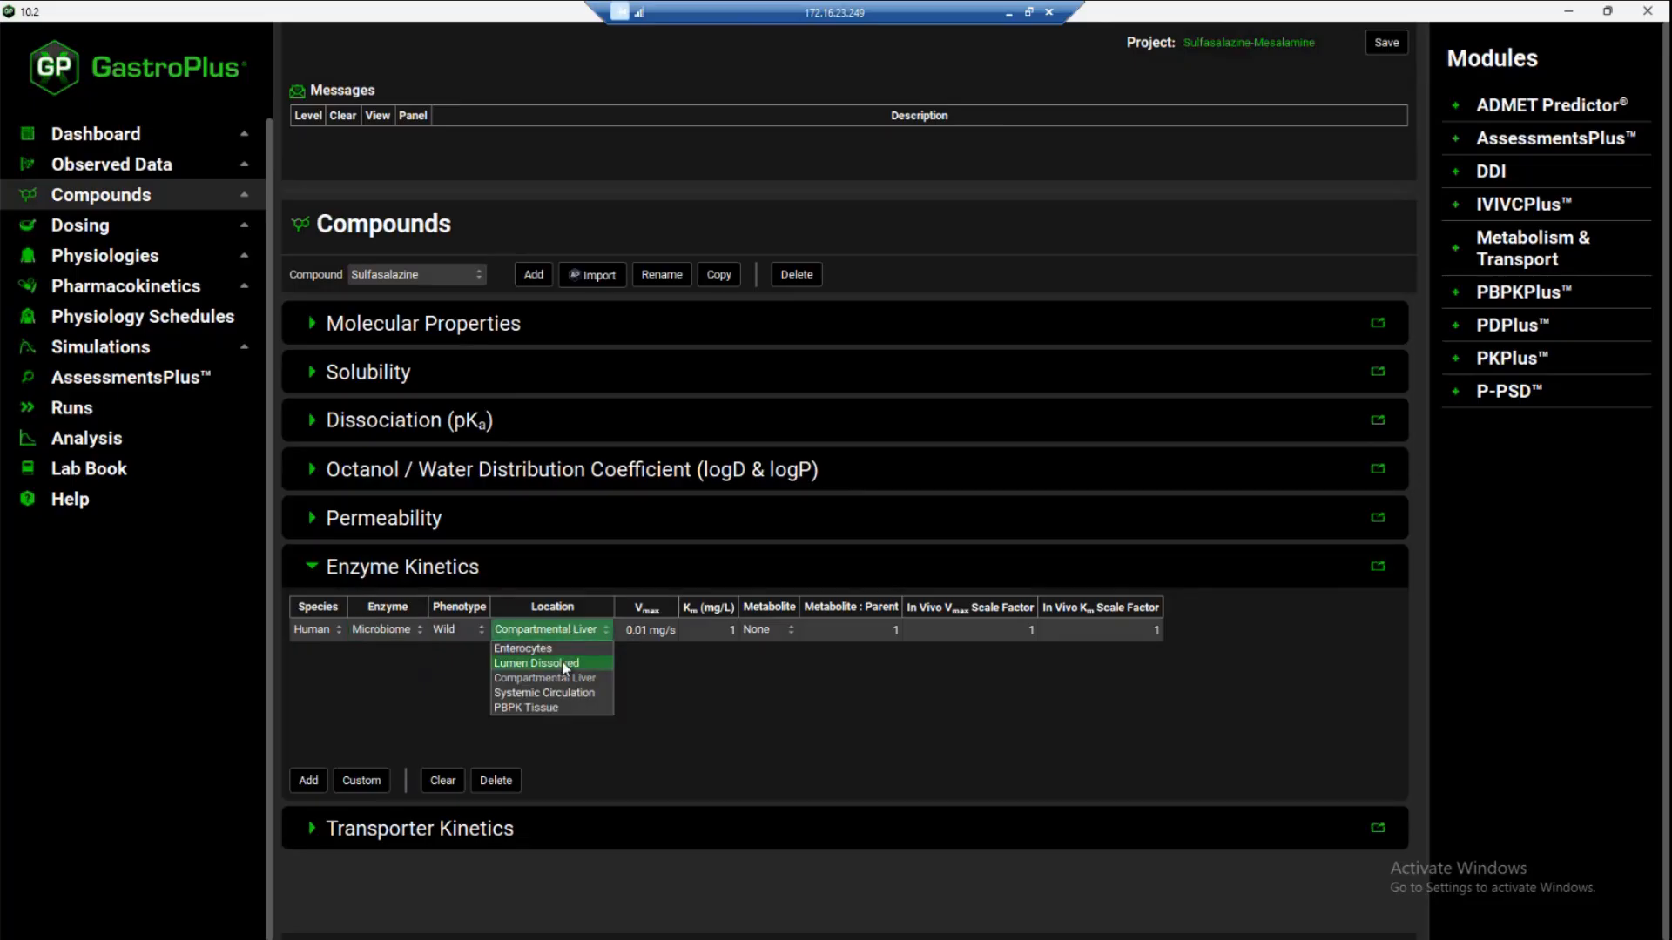
click(564, 665)
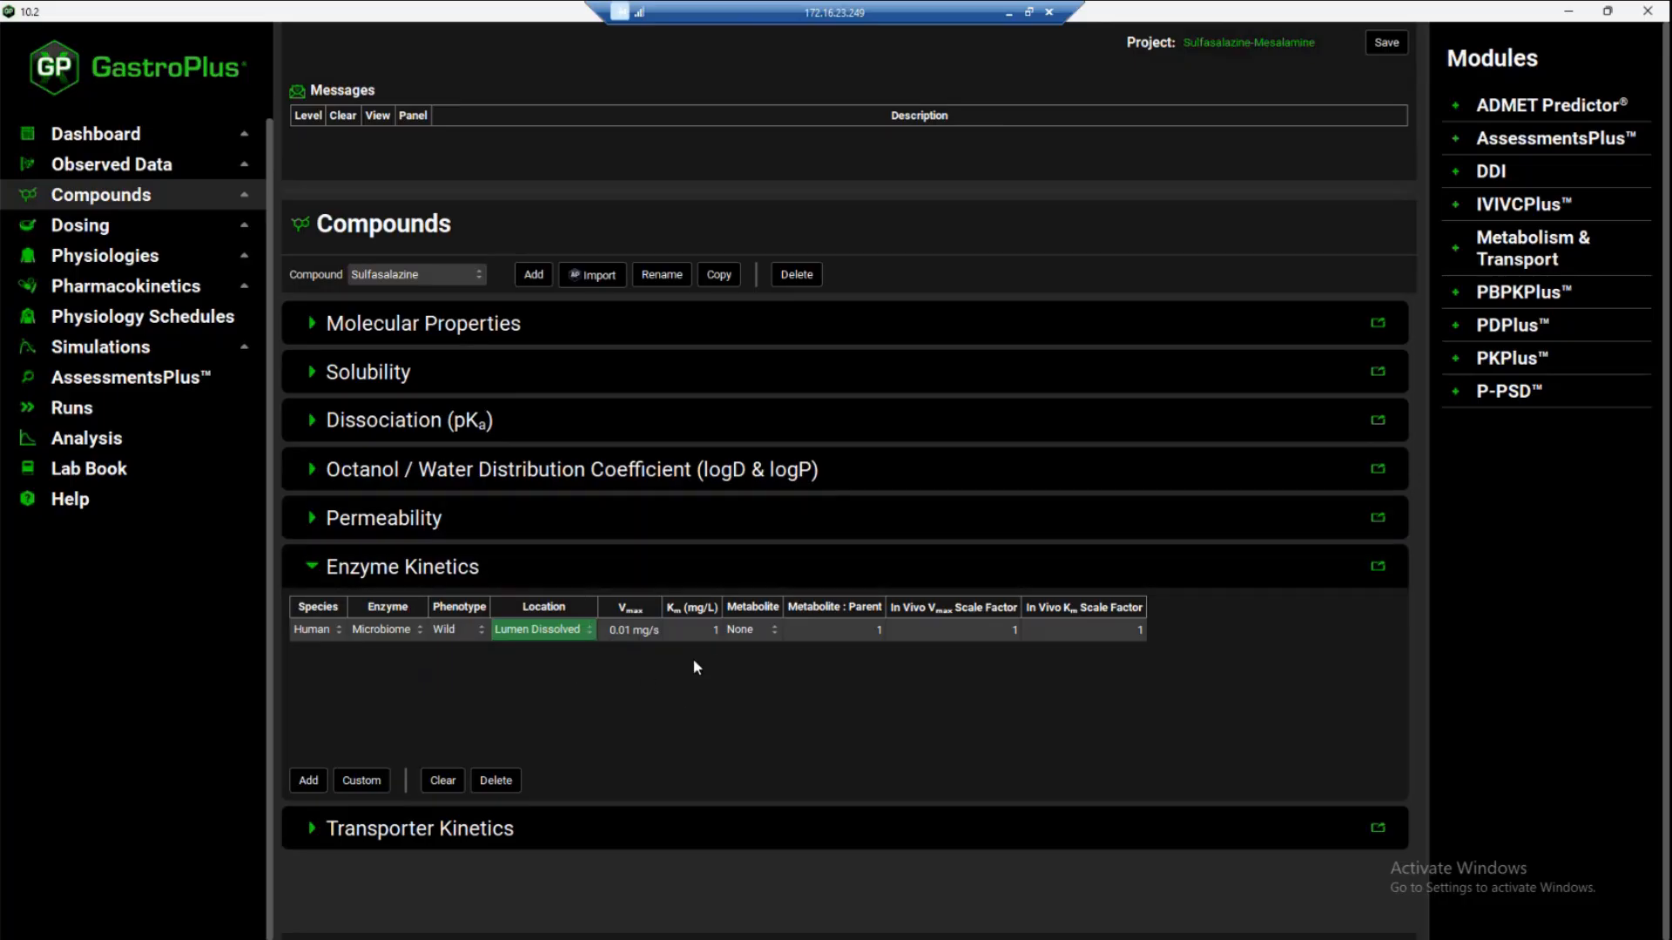
Set the Microbiome entry's Km to 20 mg/L and Vmax to 0.005 mg/s, and save the project
click(716, 631)
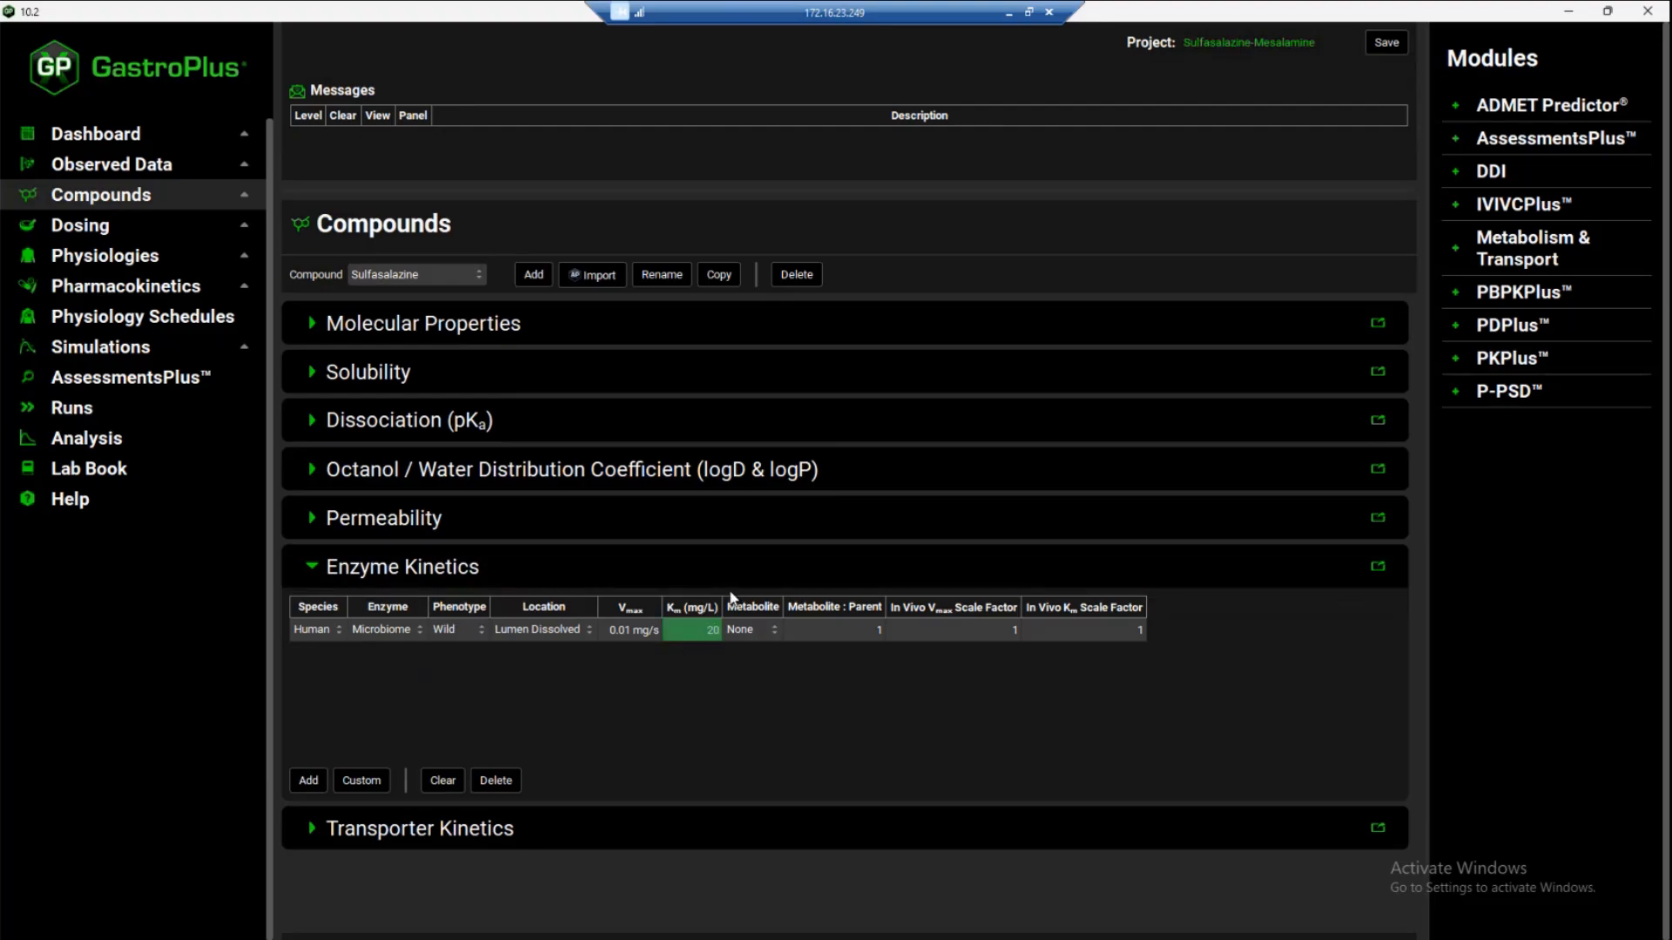
double_click(642, 629)
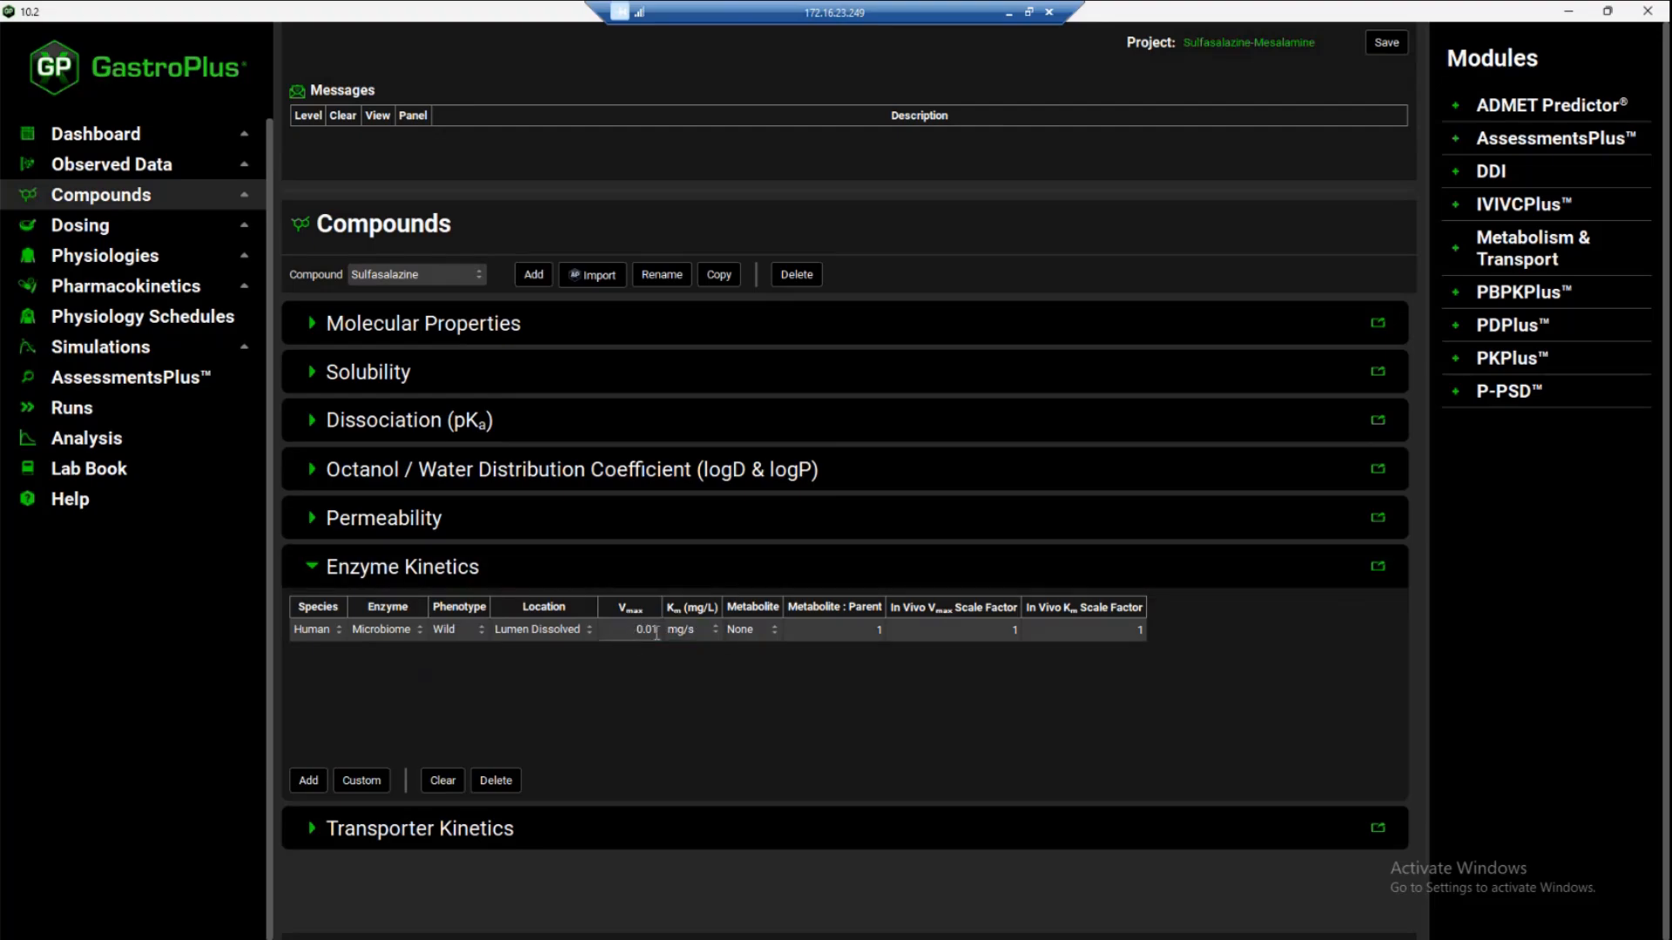
text(0.005)
key(Return)
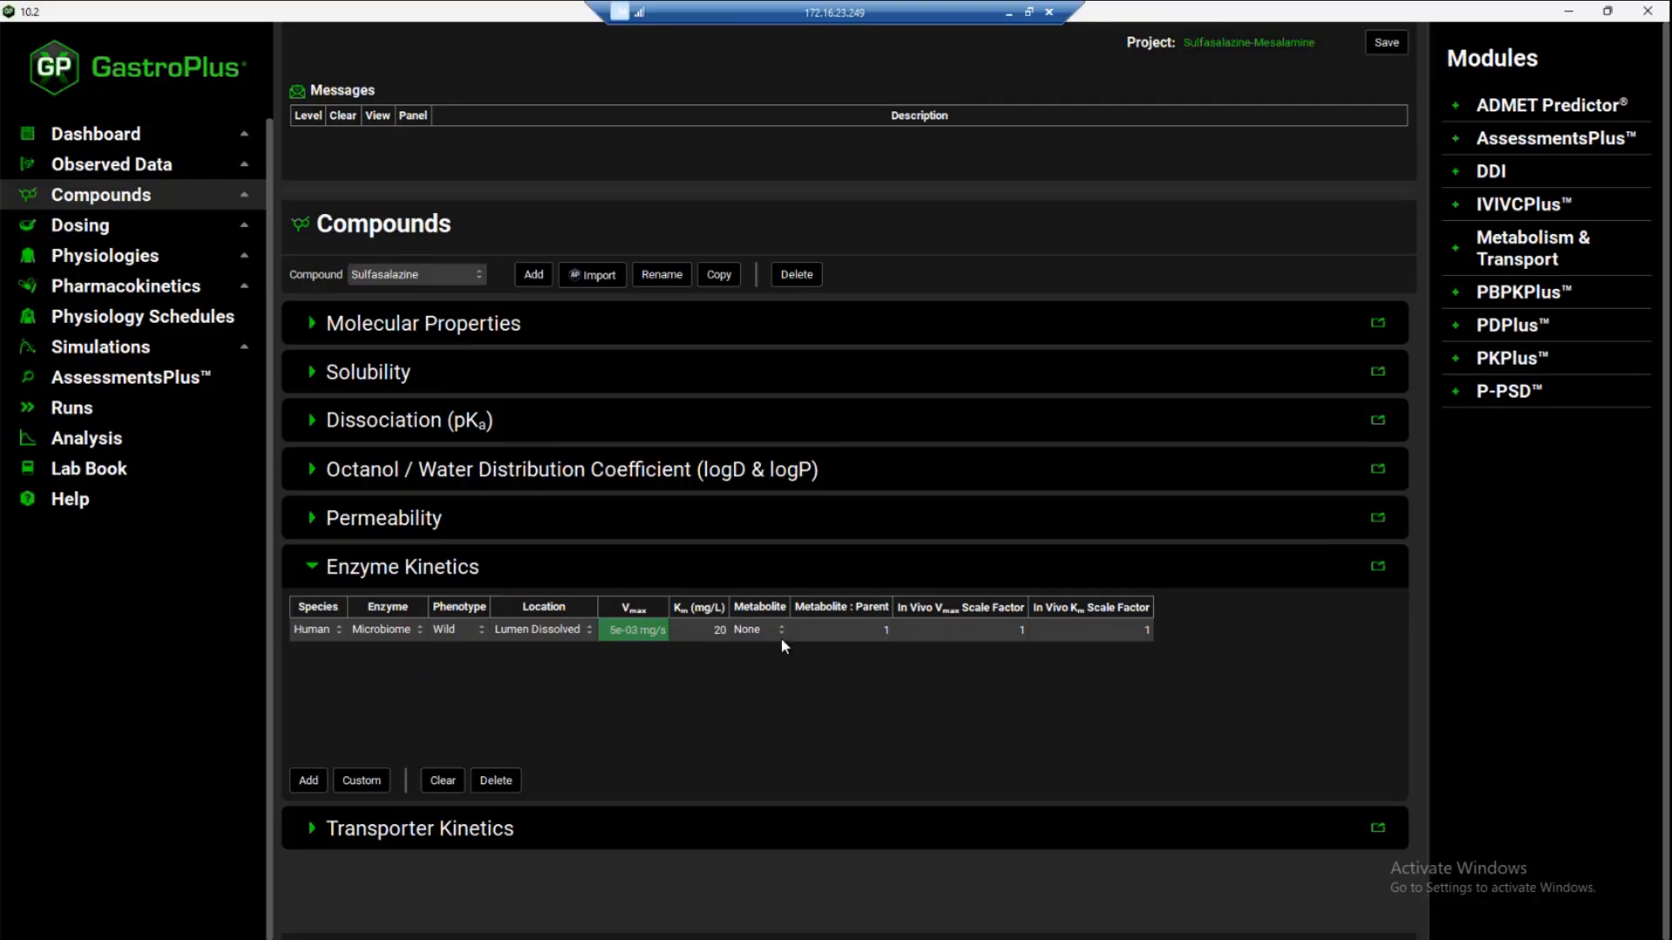
click(1386, 43)
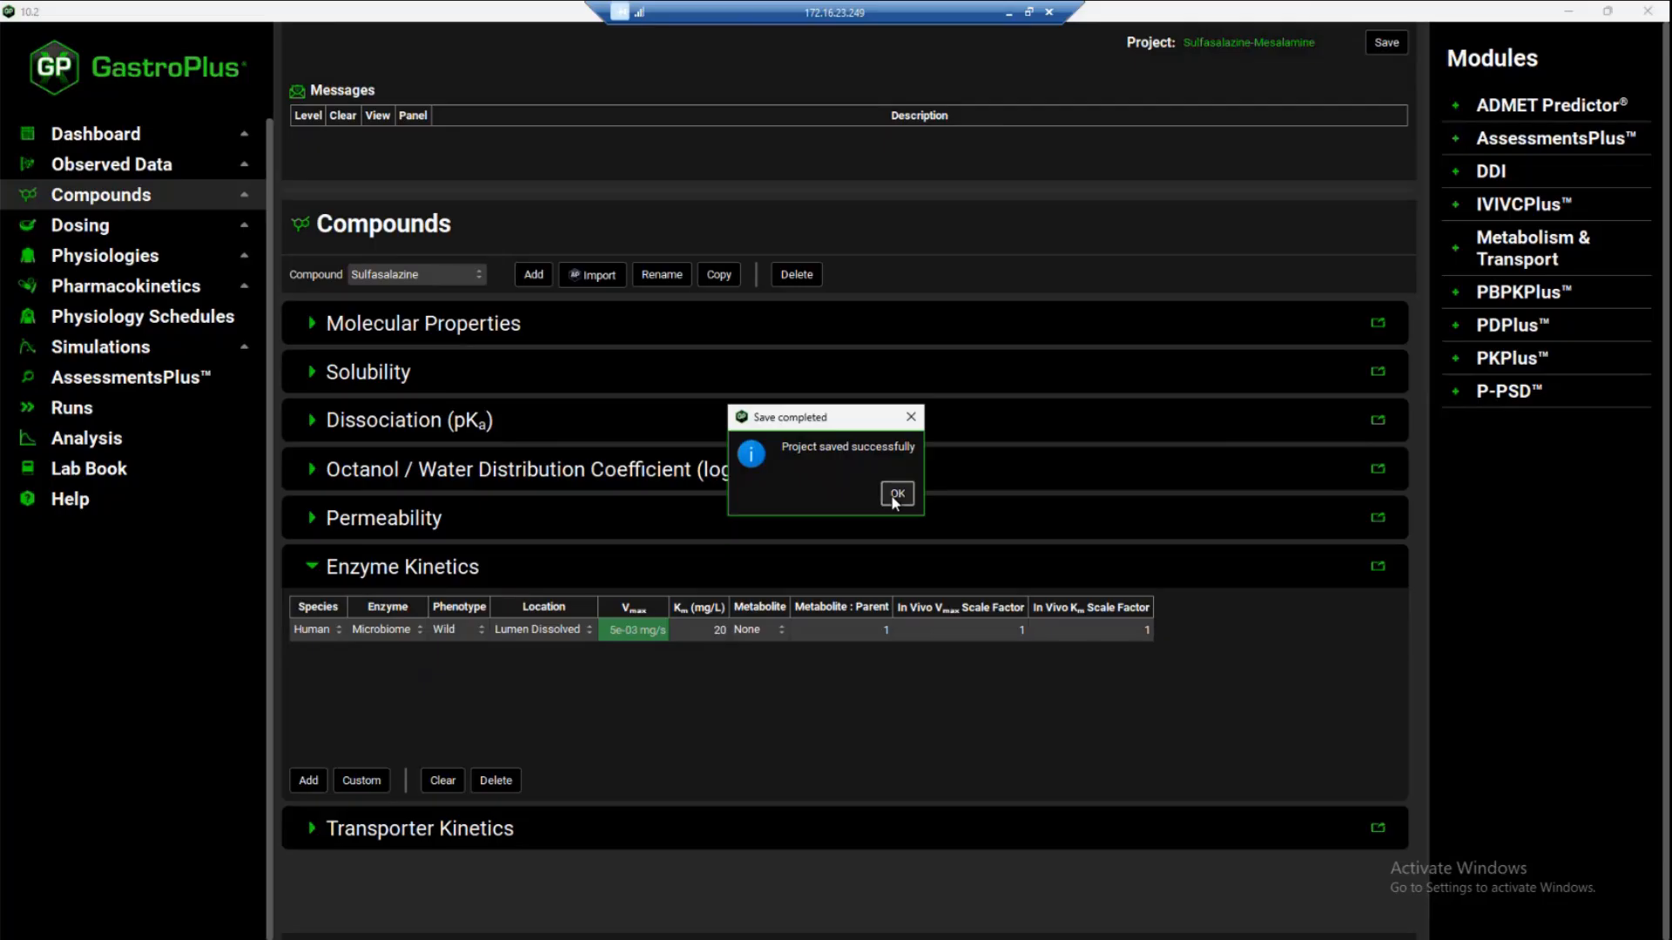
click(894, 495)
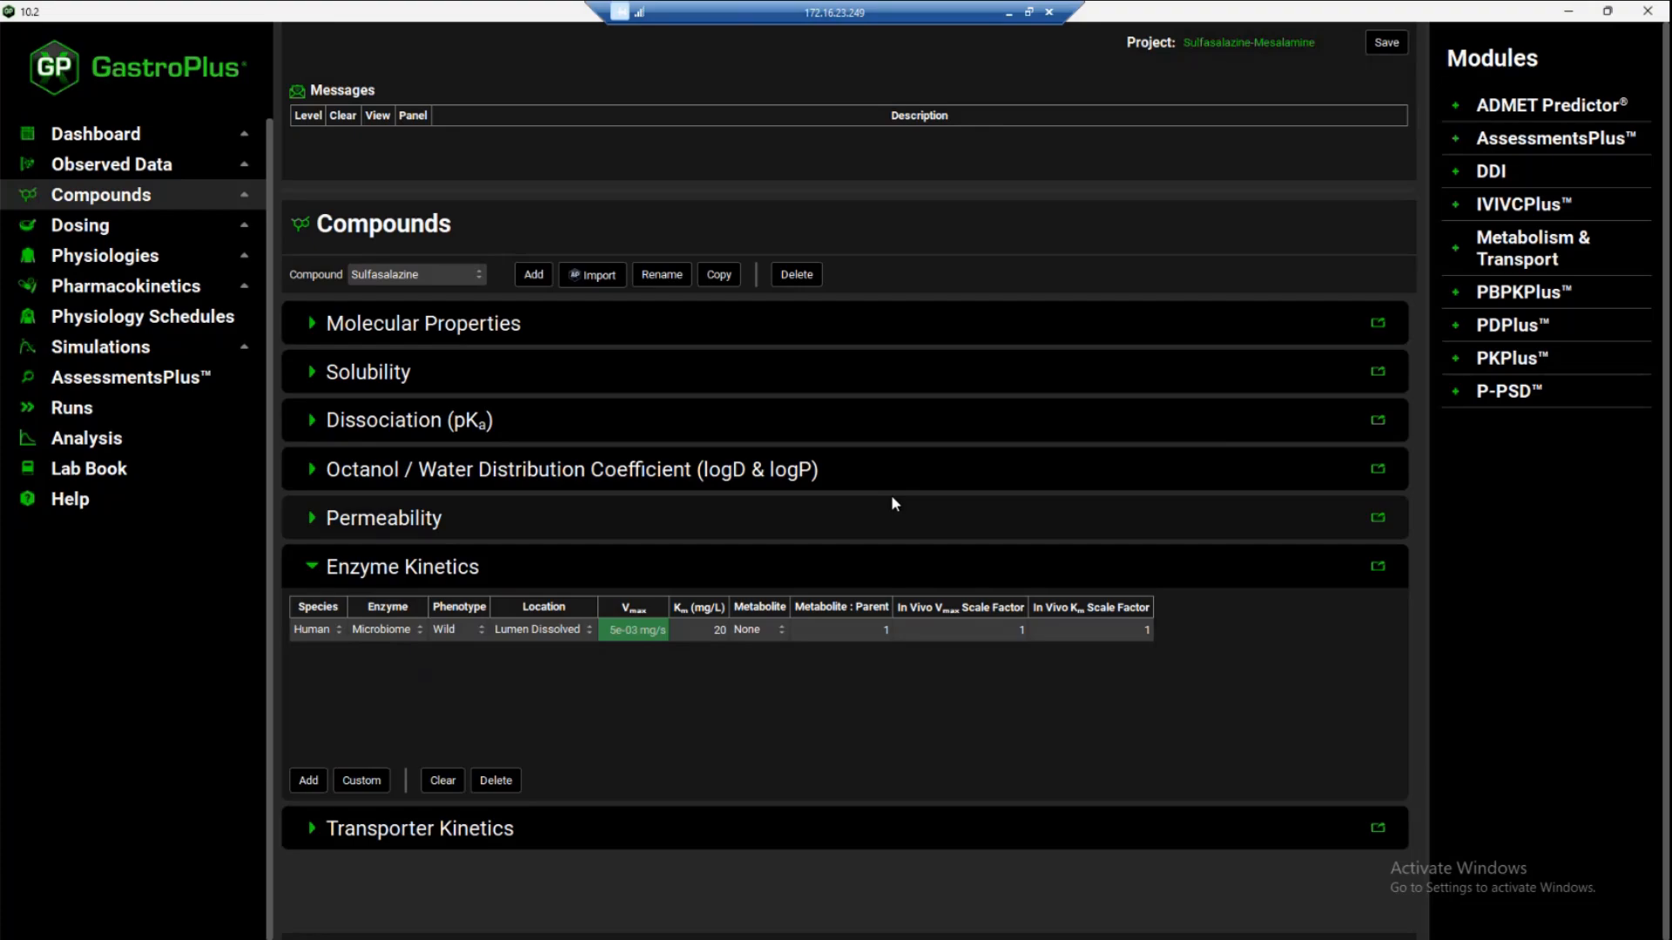
Examine the Human 30y 70kg_ACATPlus physiology's gastrointestinal settings, including ACATPlus parameters, compartment tables and Microbiome expression by gut region
click(90, 269)
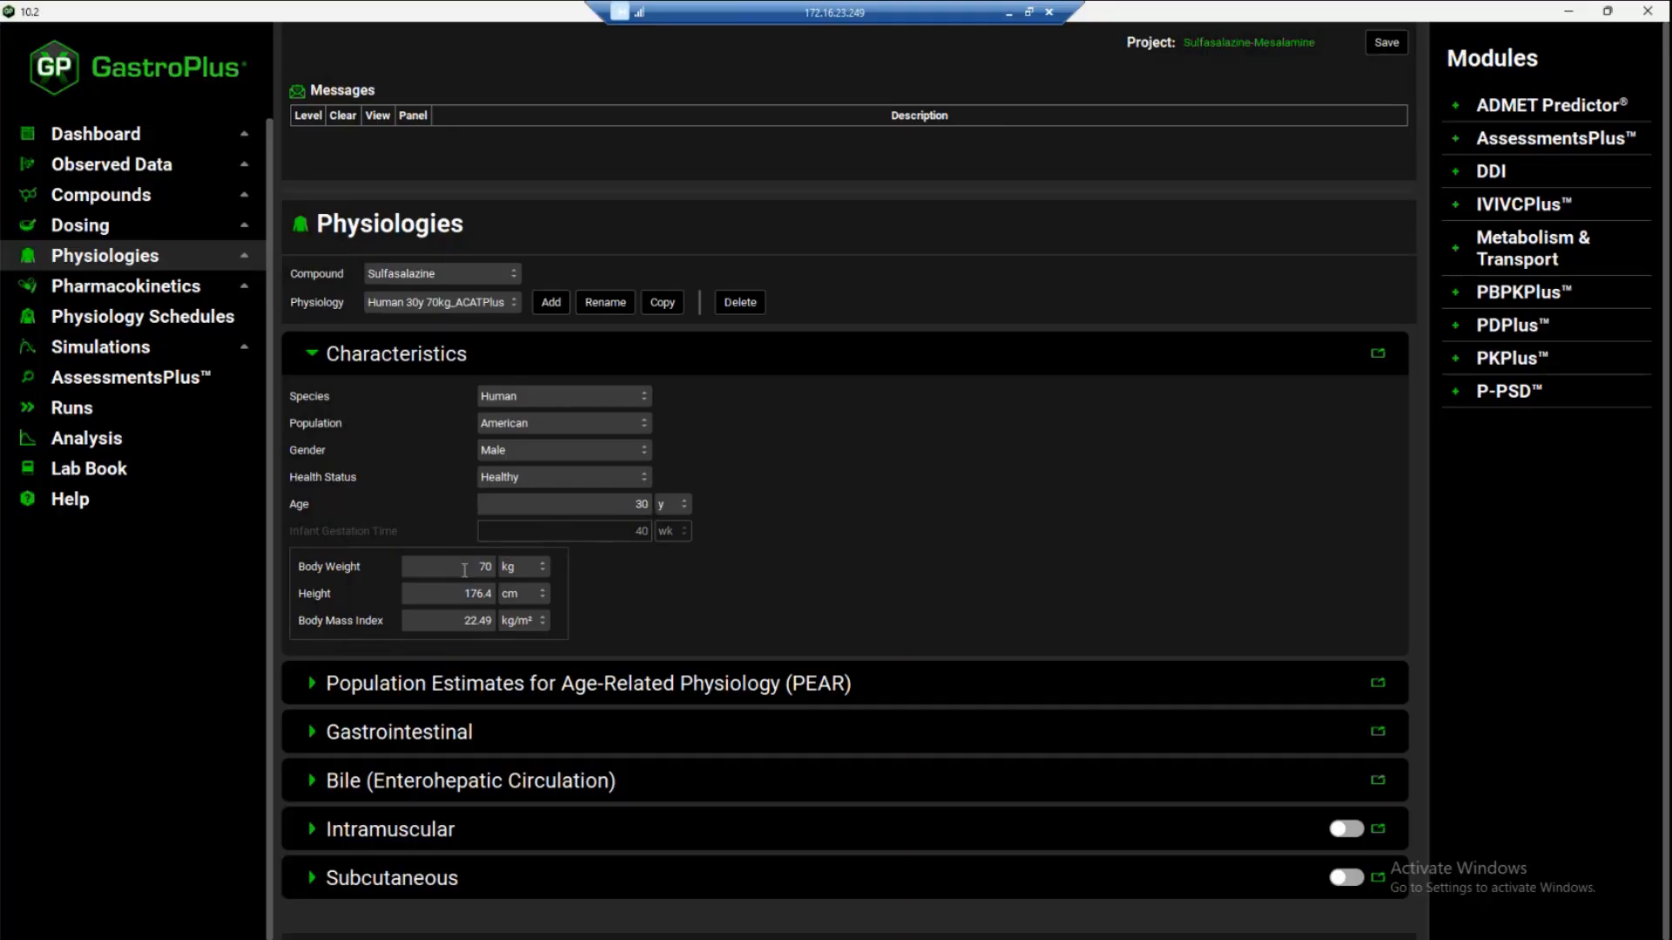
click(311, 732)
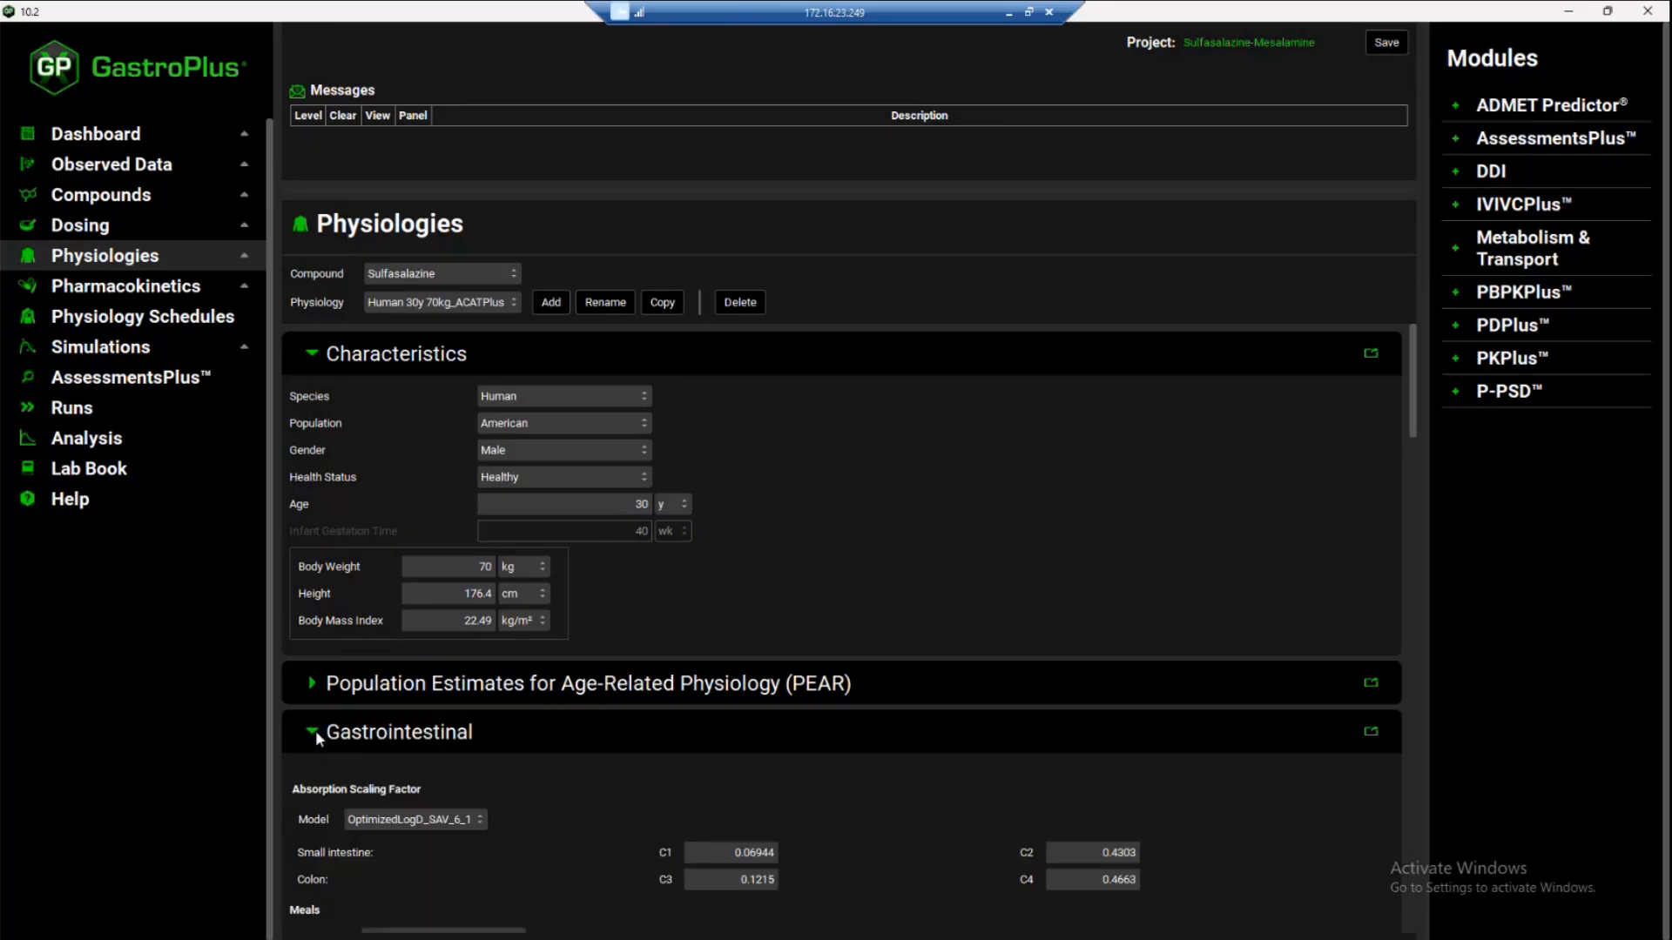
scroll(569, 750, down, 5)
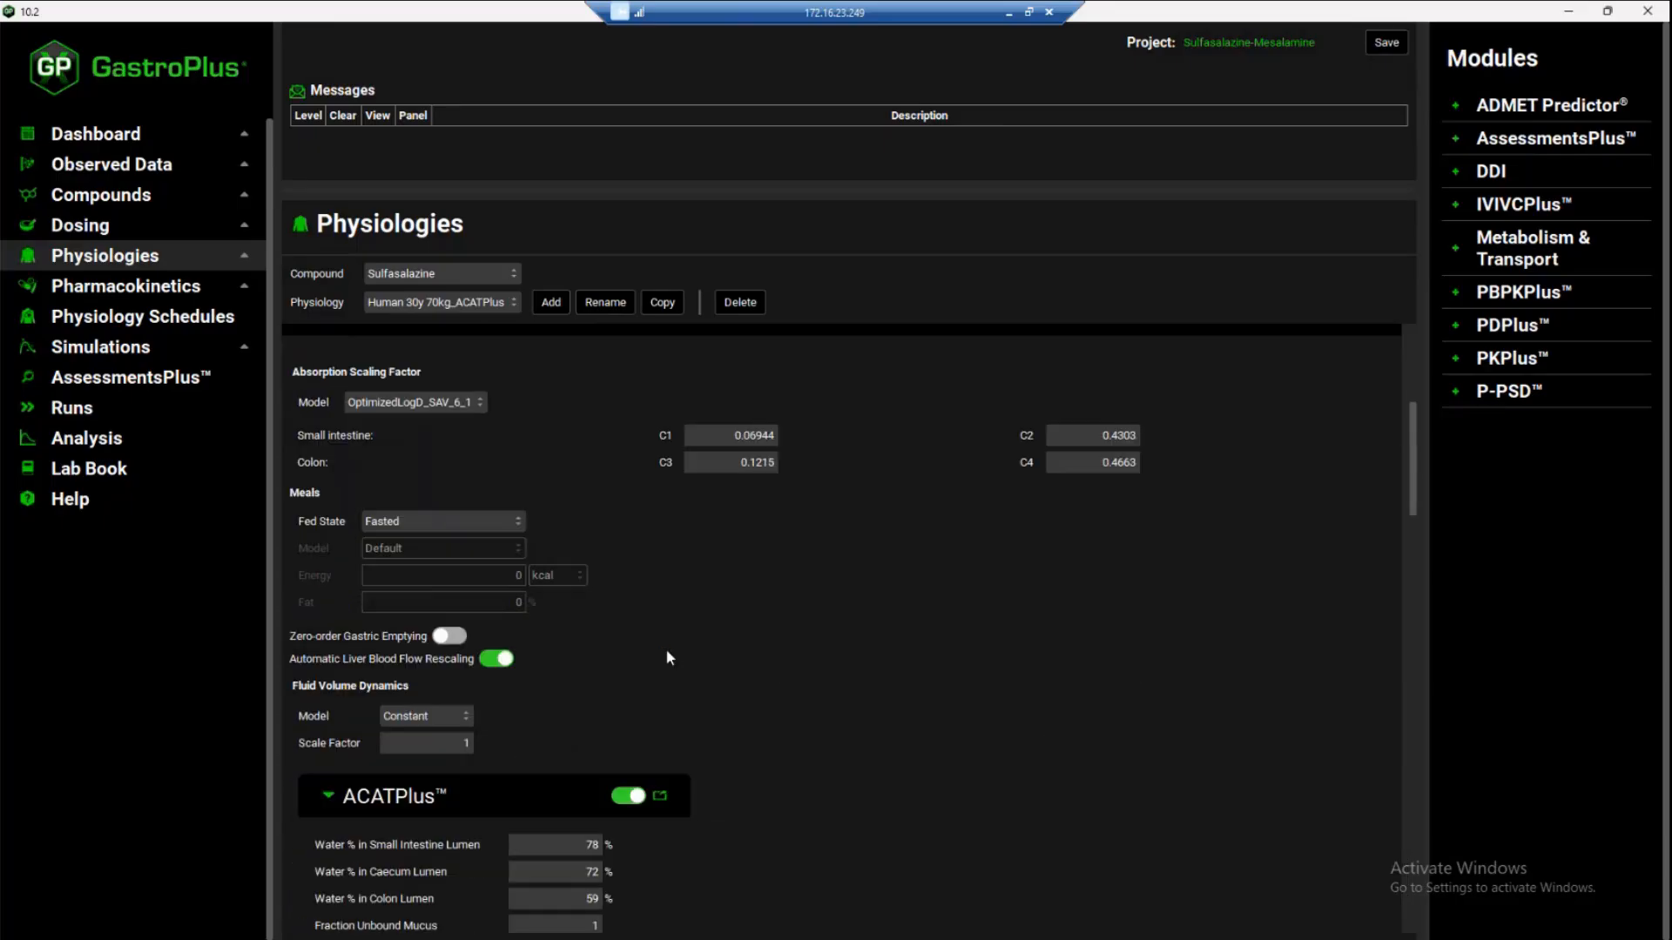
scroll(665, 648, down, 2)
scroll(794, 598, down, 2)
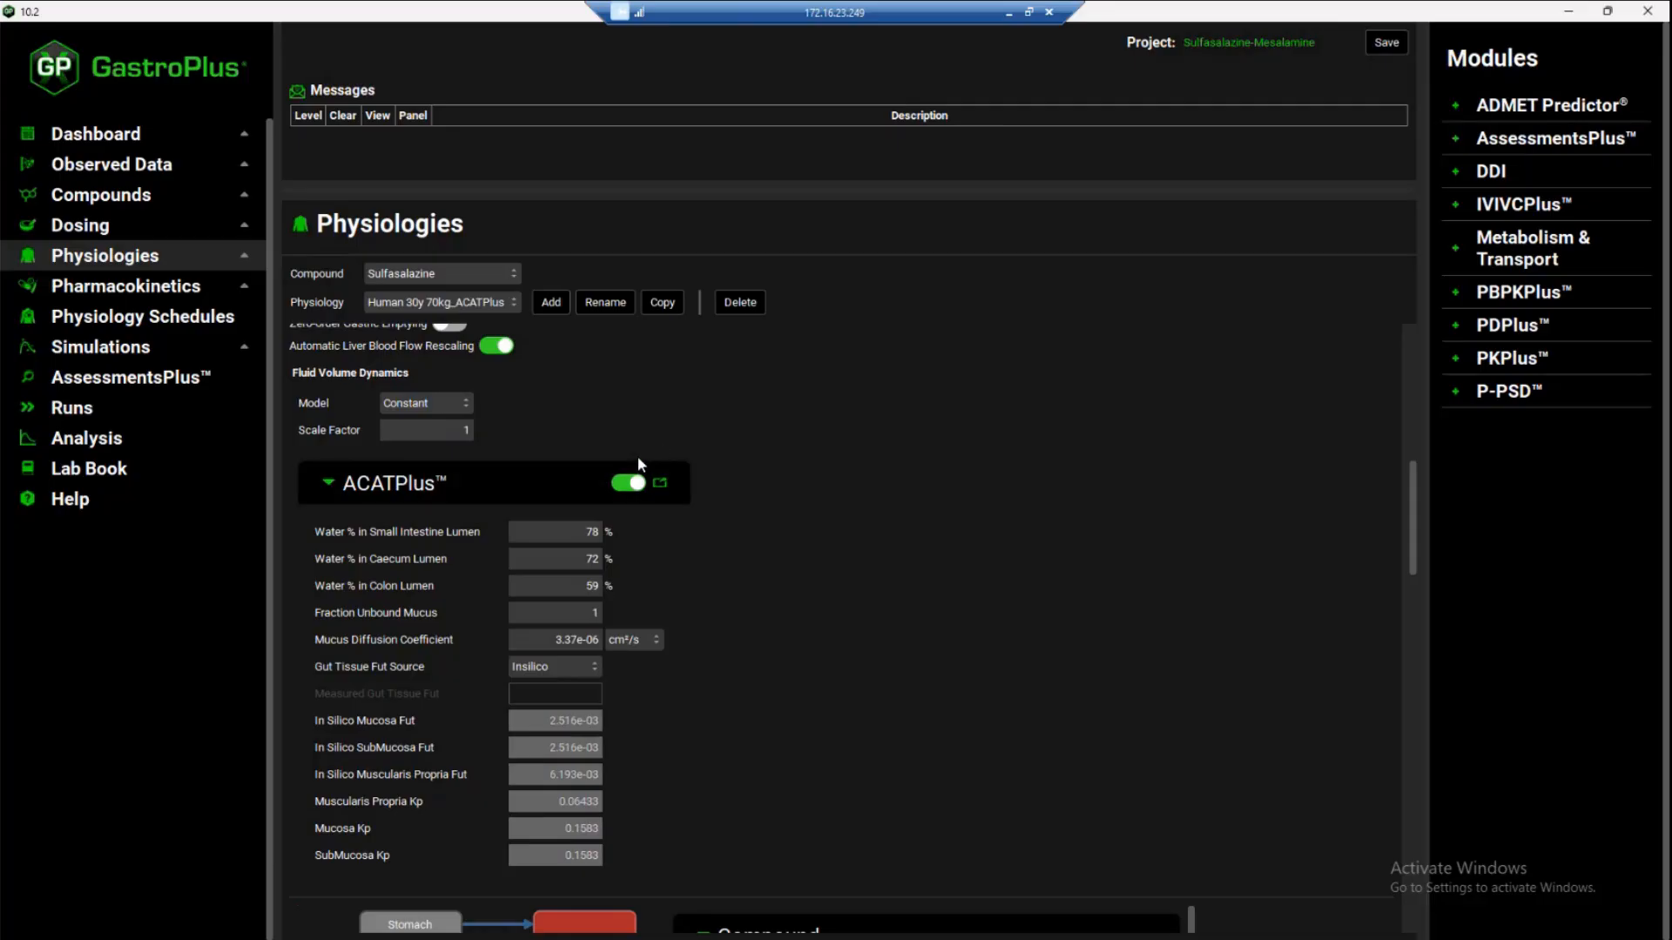
scroll(787, 578, down, 4)
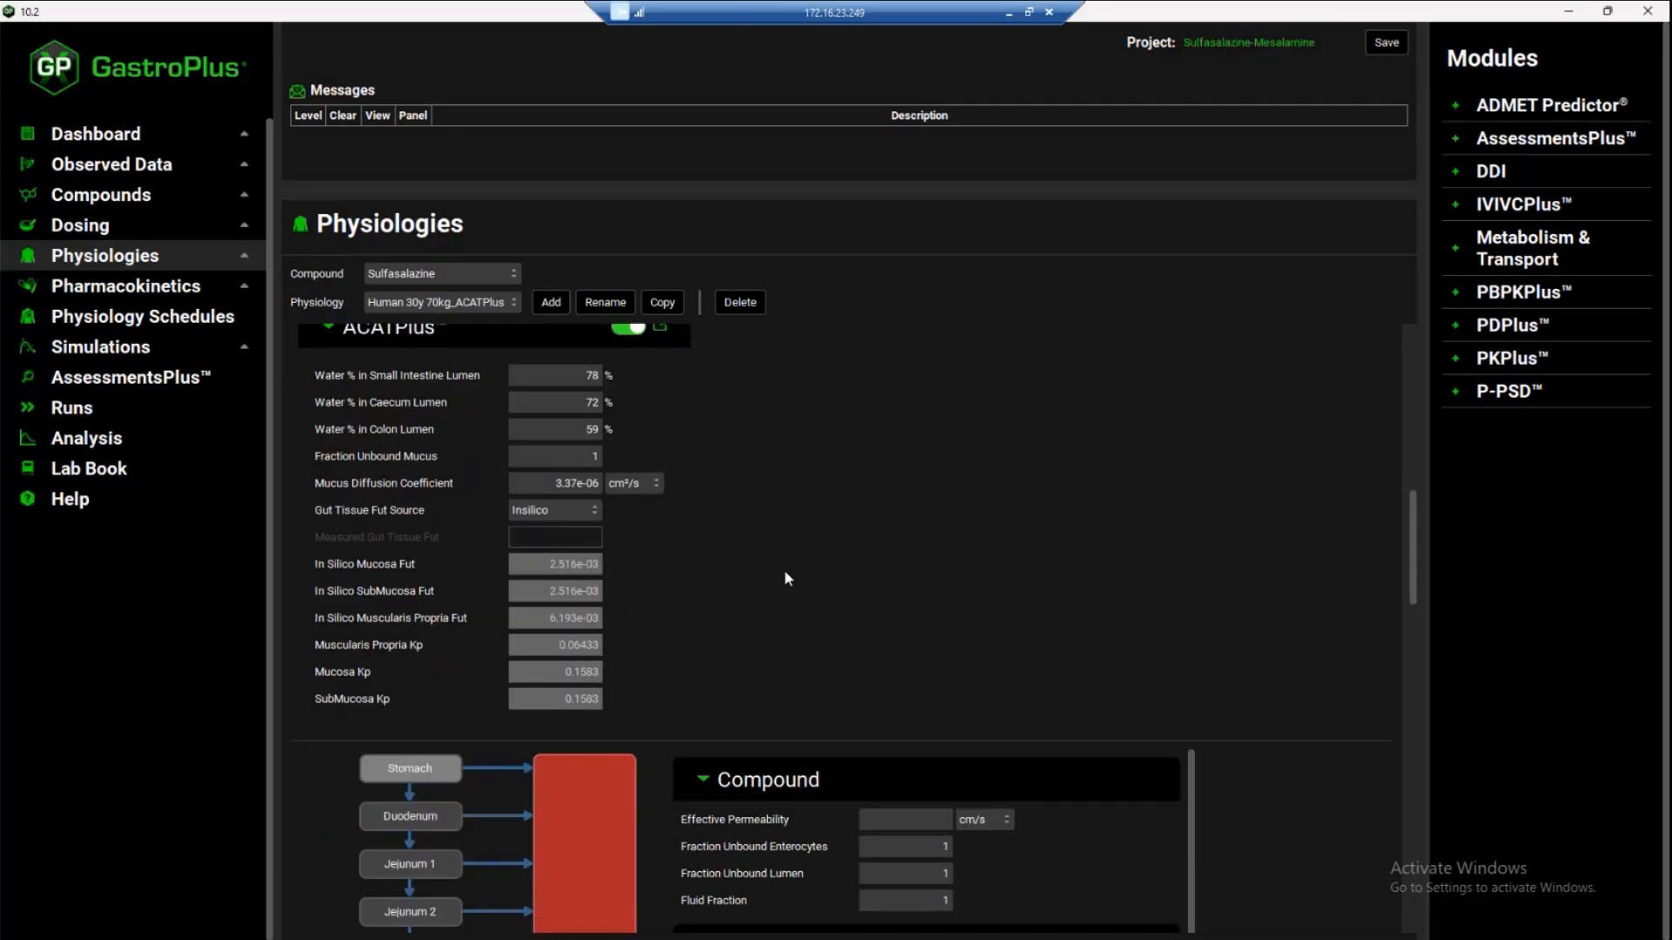
scroll(1001, 488, down, 1)
scroll(1156, 485, down, 1)
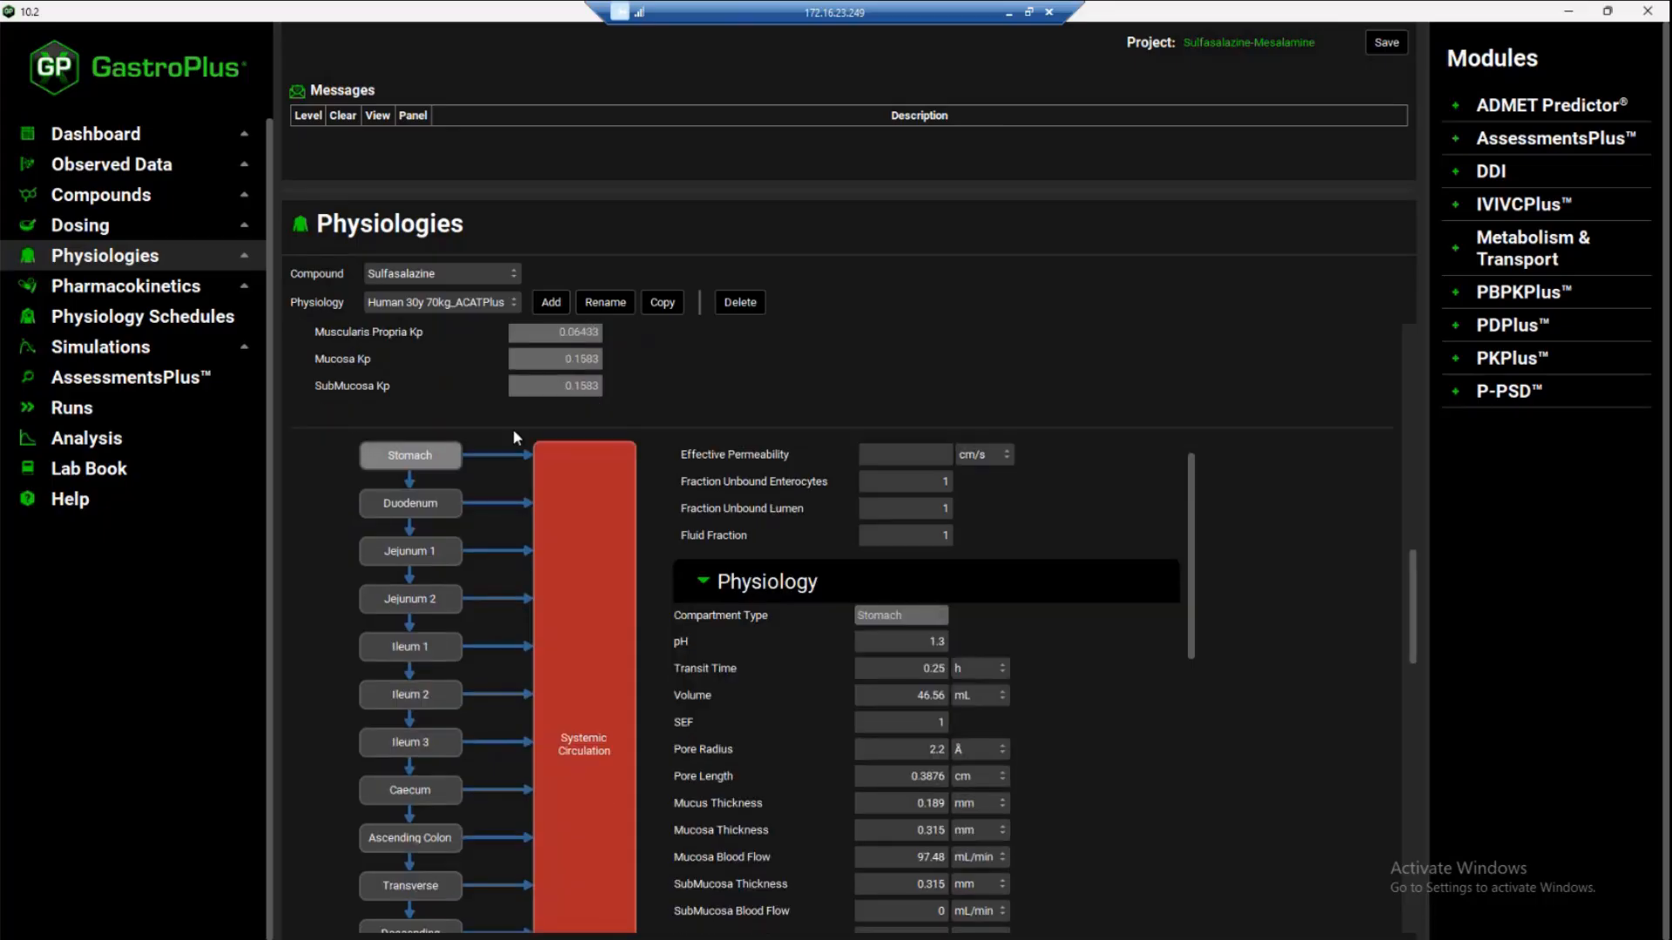
scroll(318, 540, down, 3)
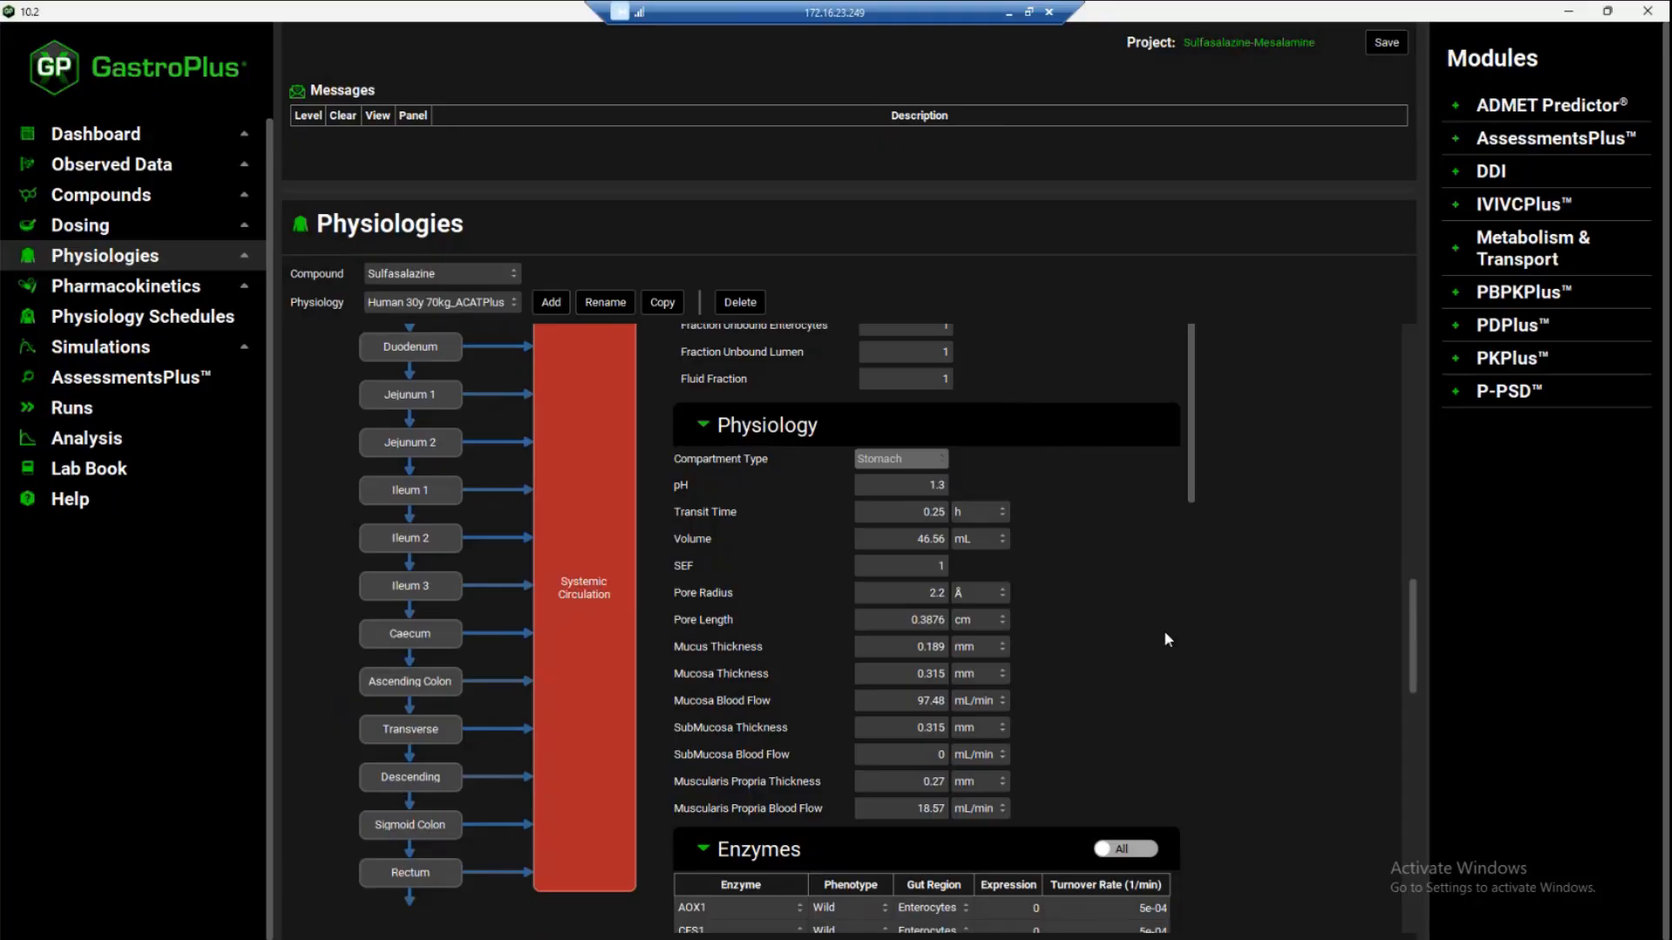
scroll(1162, 608, down, 3)
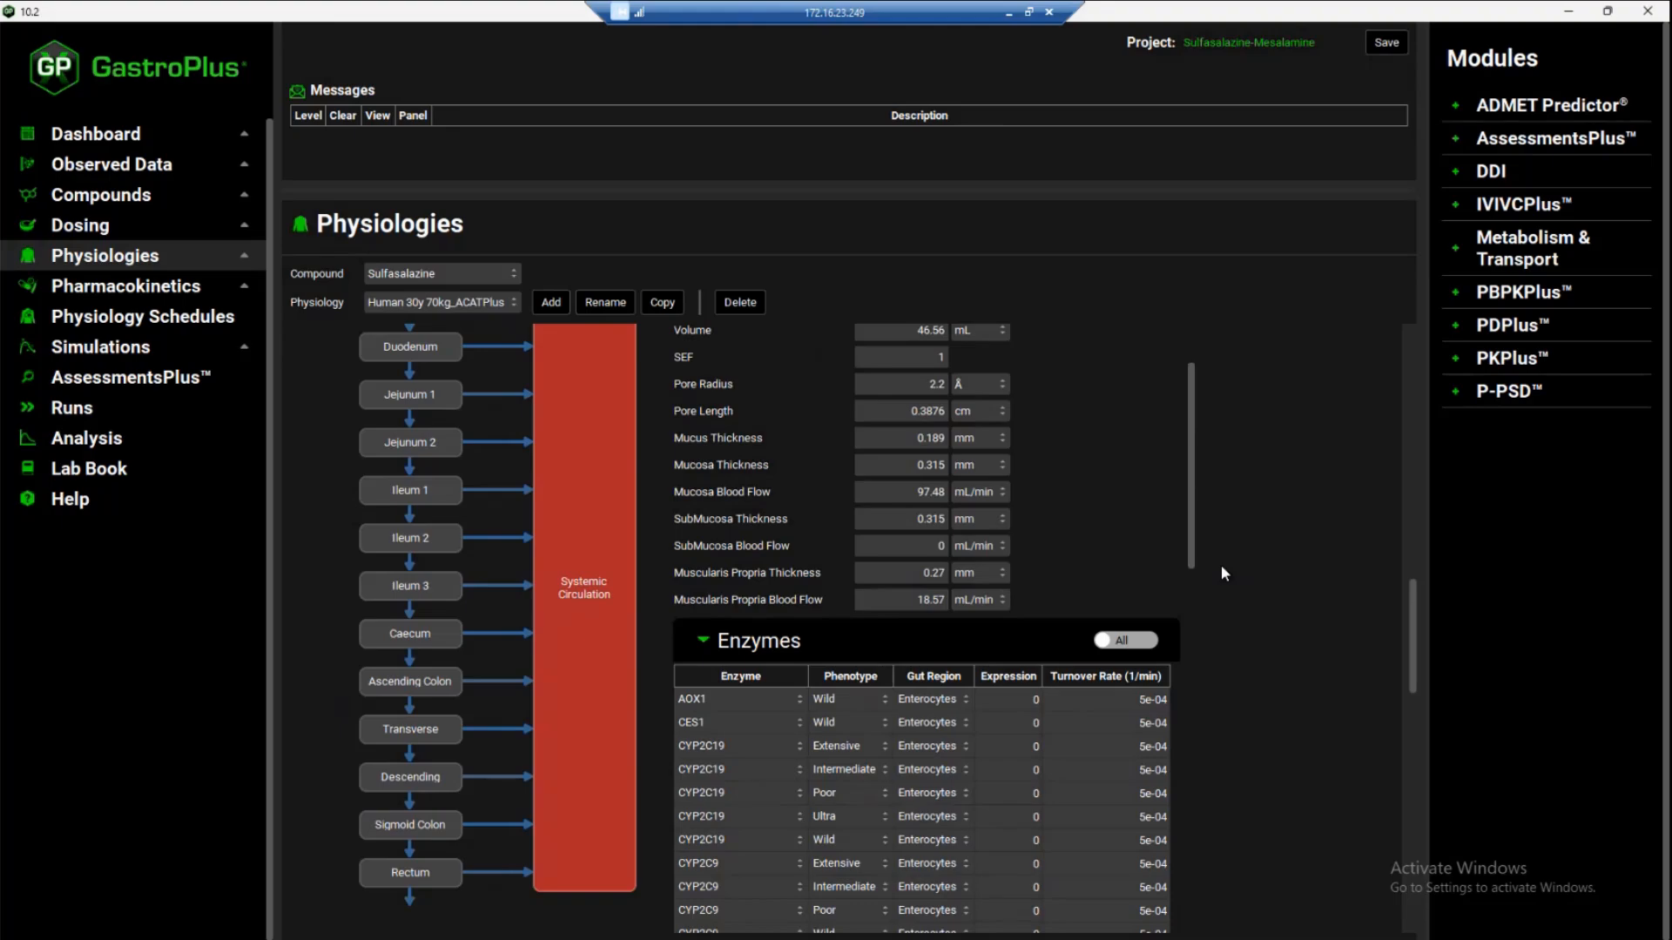
scroll(1221, 564, down, 10)
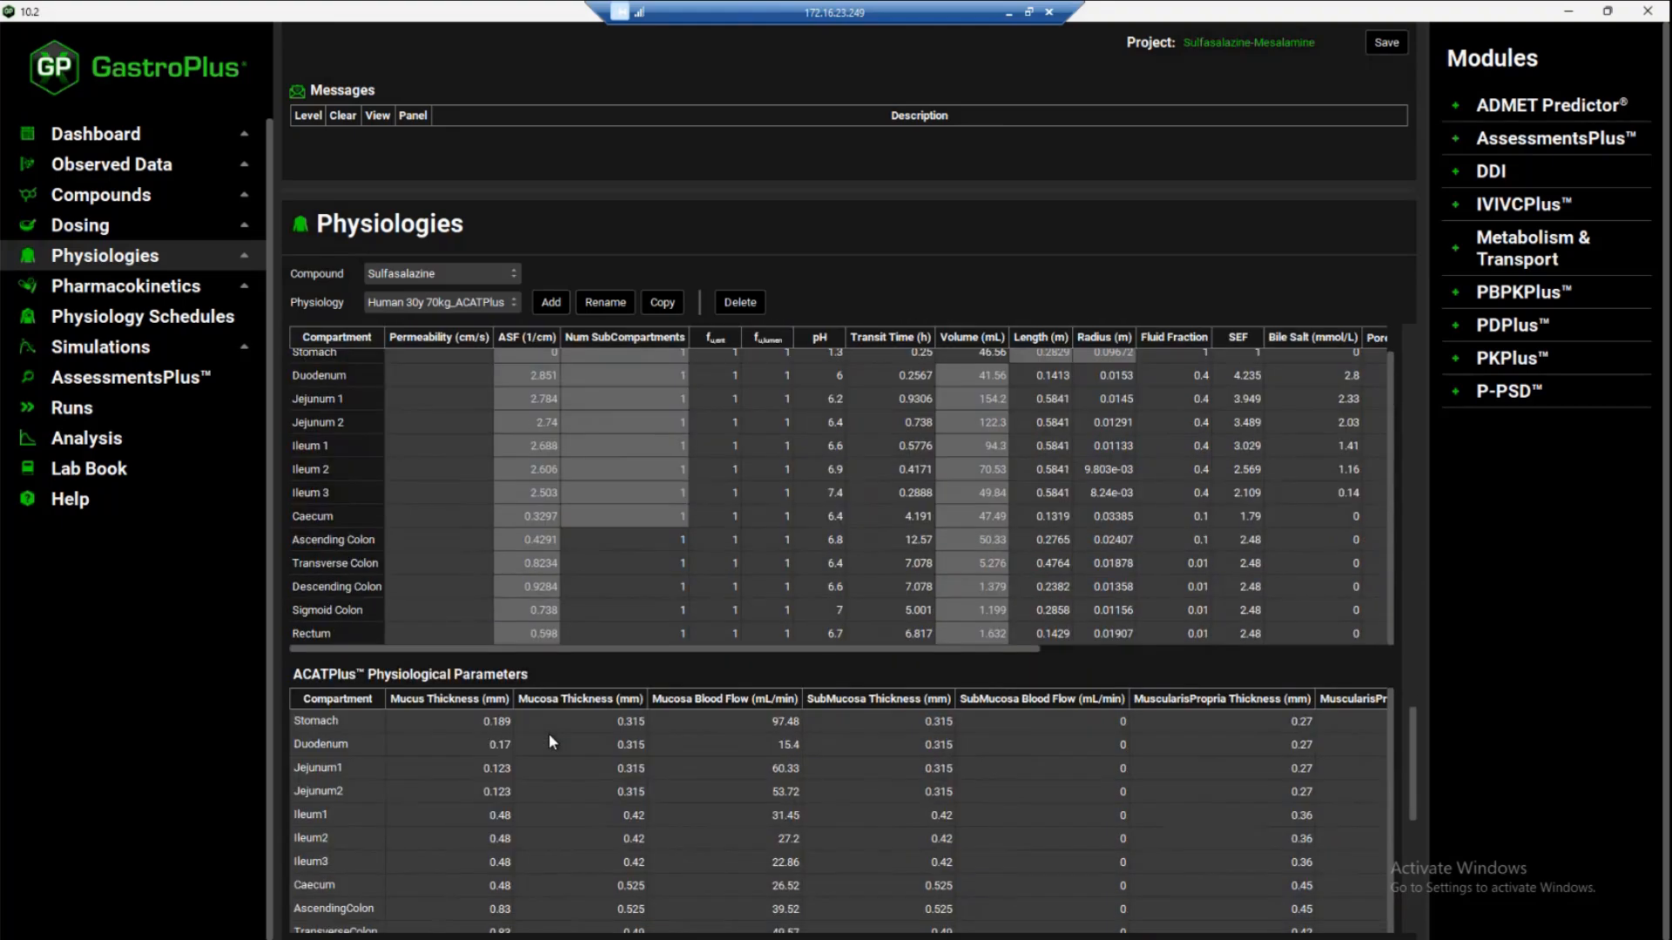
scroll(594, 556, down, 3)
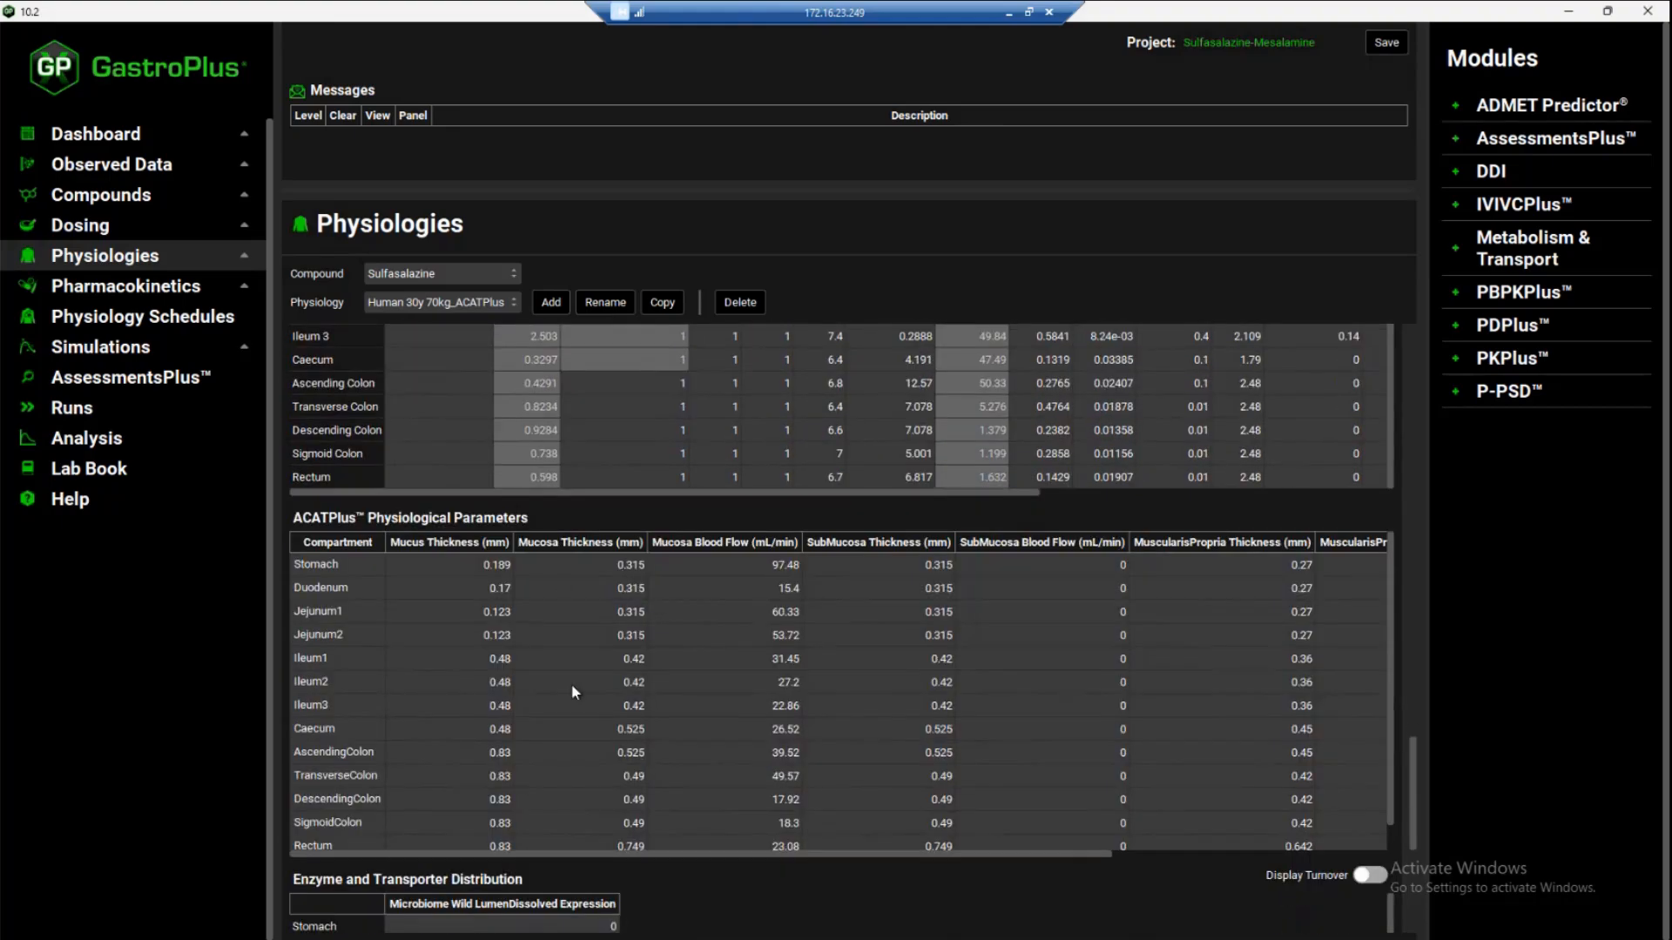
scroll(645, 609, down, 1)
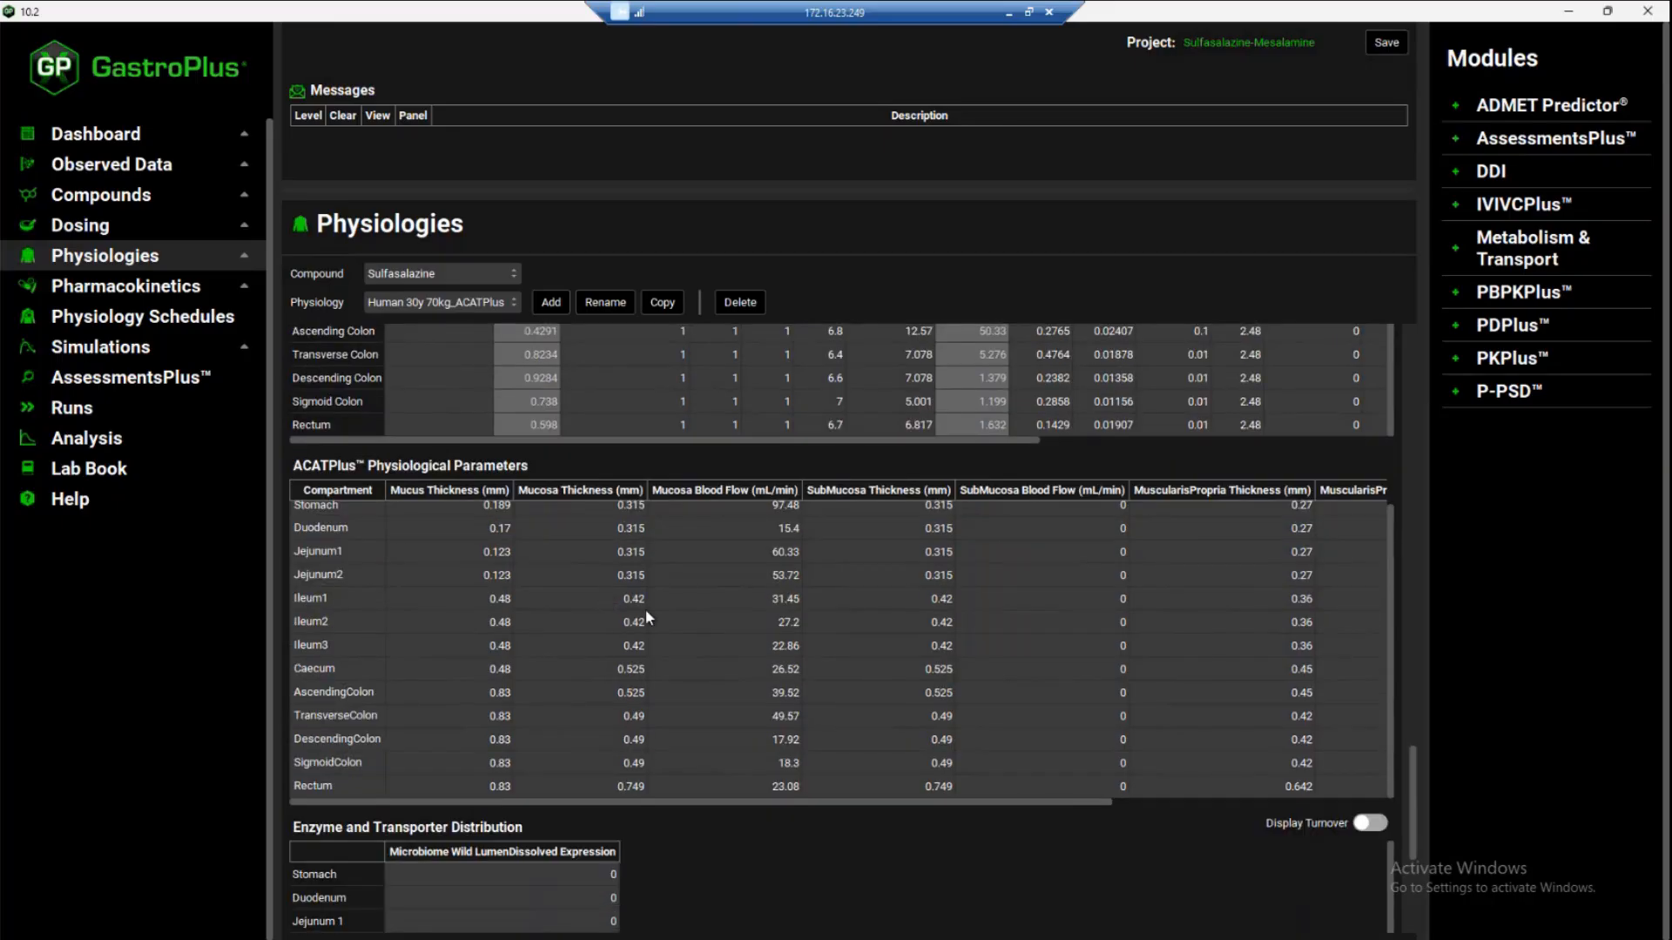
scroll(645, 608, down, 6)
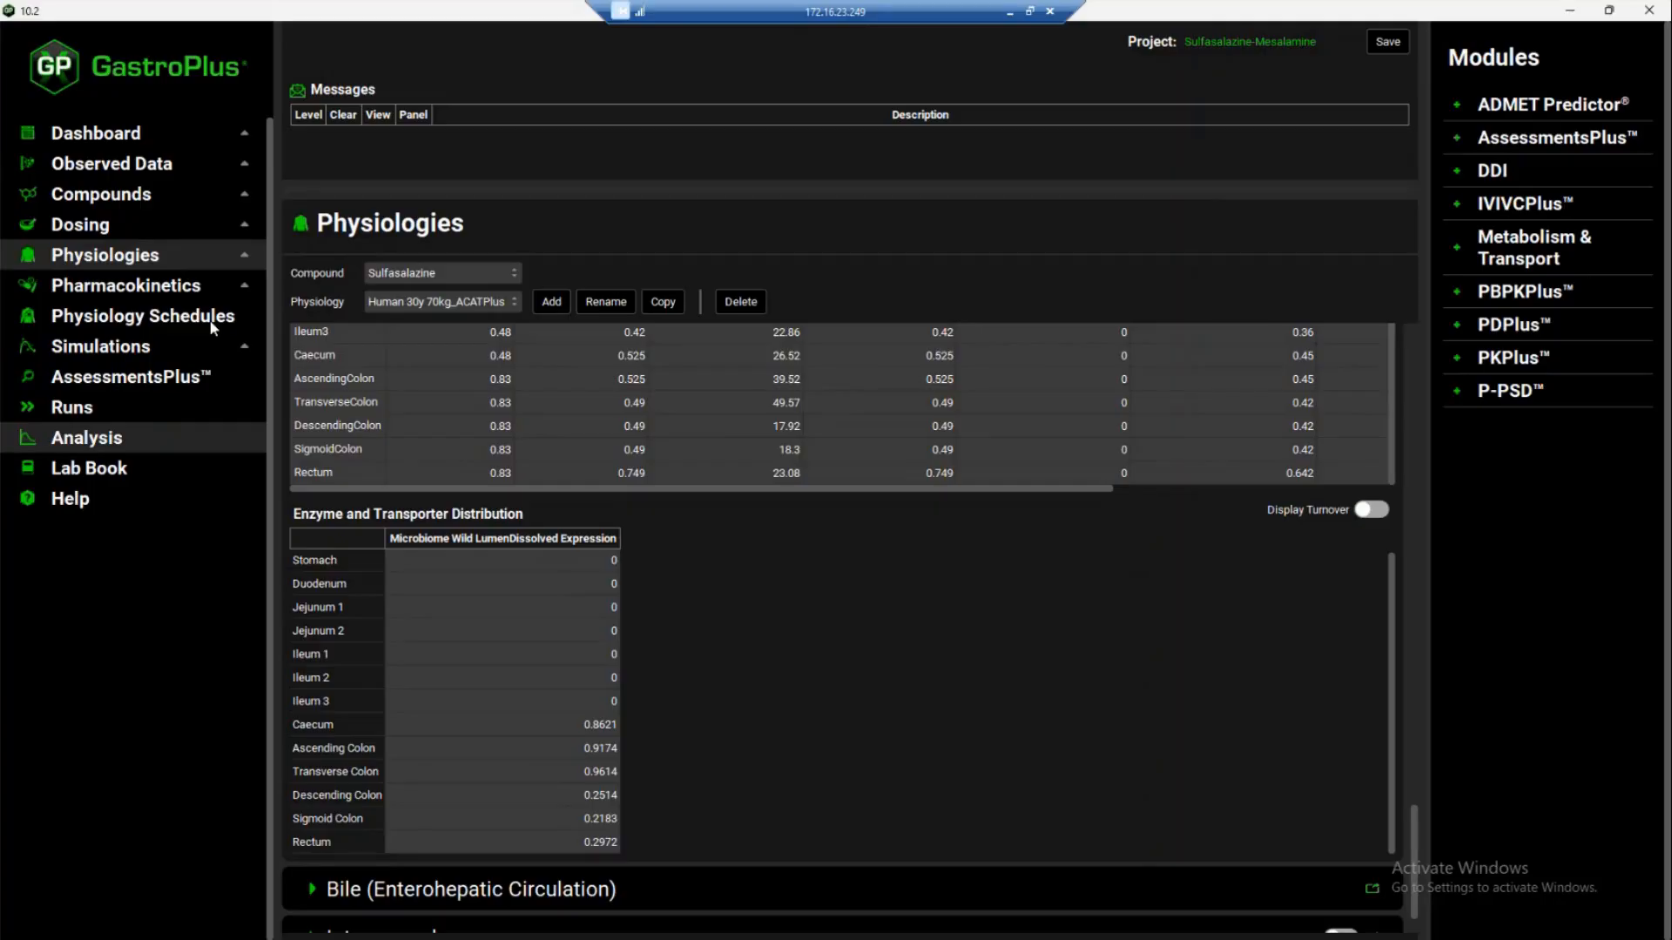
Check Sulfasalazine's compartmental pharmacokinetic model and run the HV-PO_Sulfa_1g susp simulation
click(127, 289)
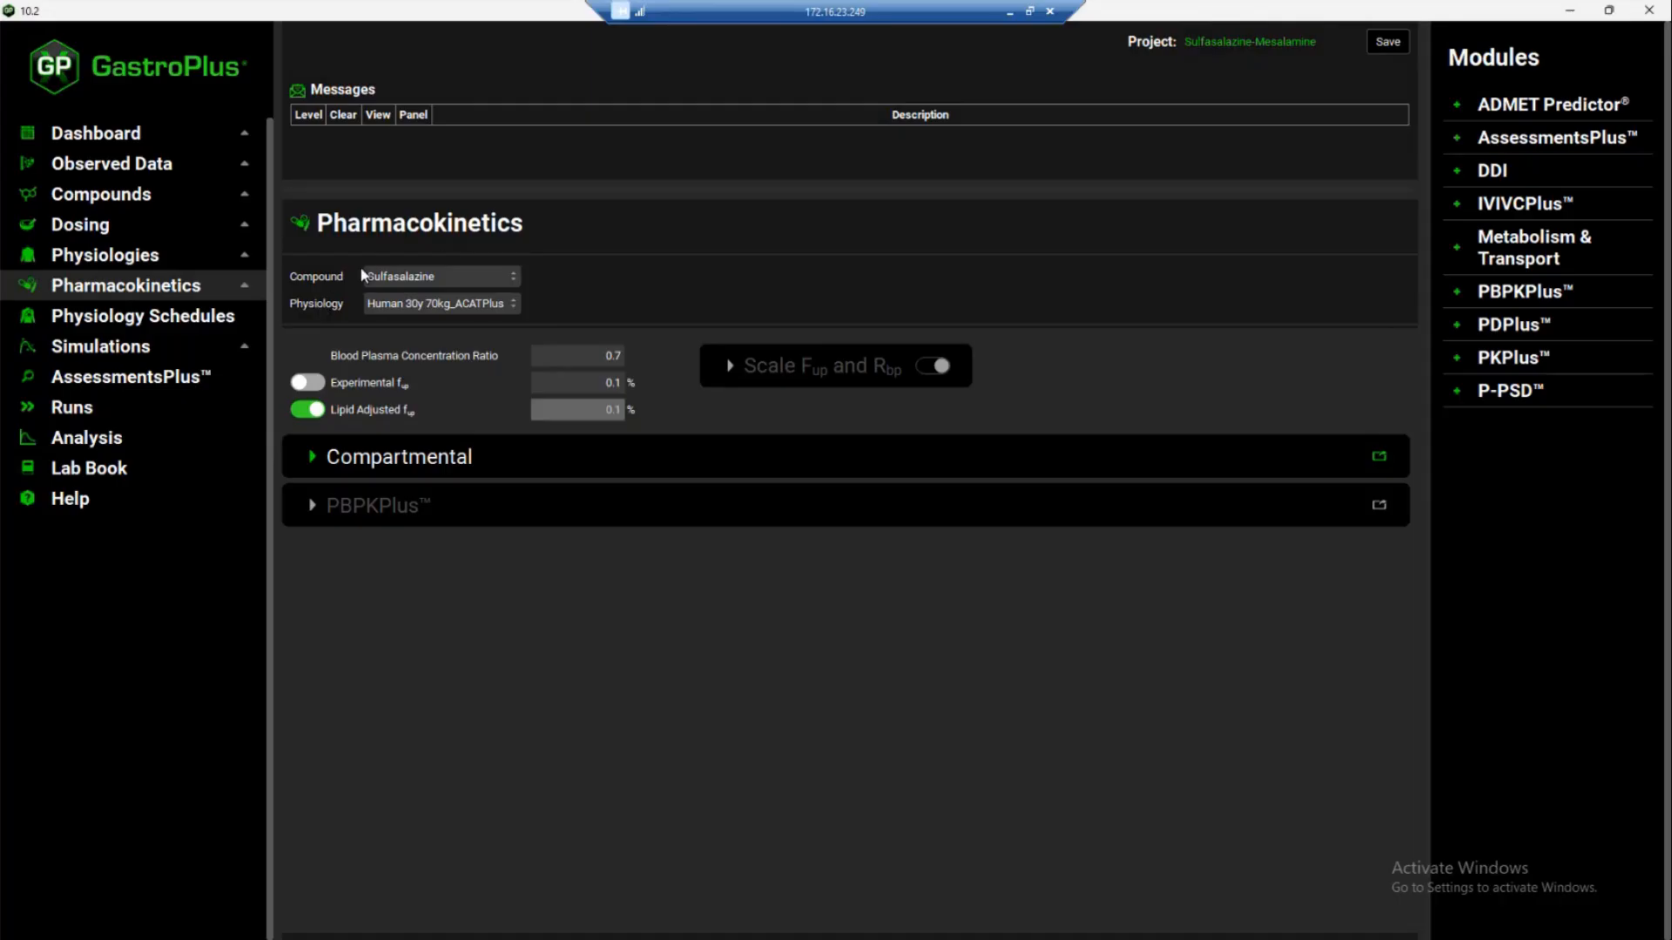
click(309, 460)
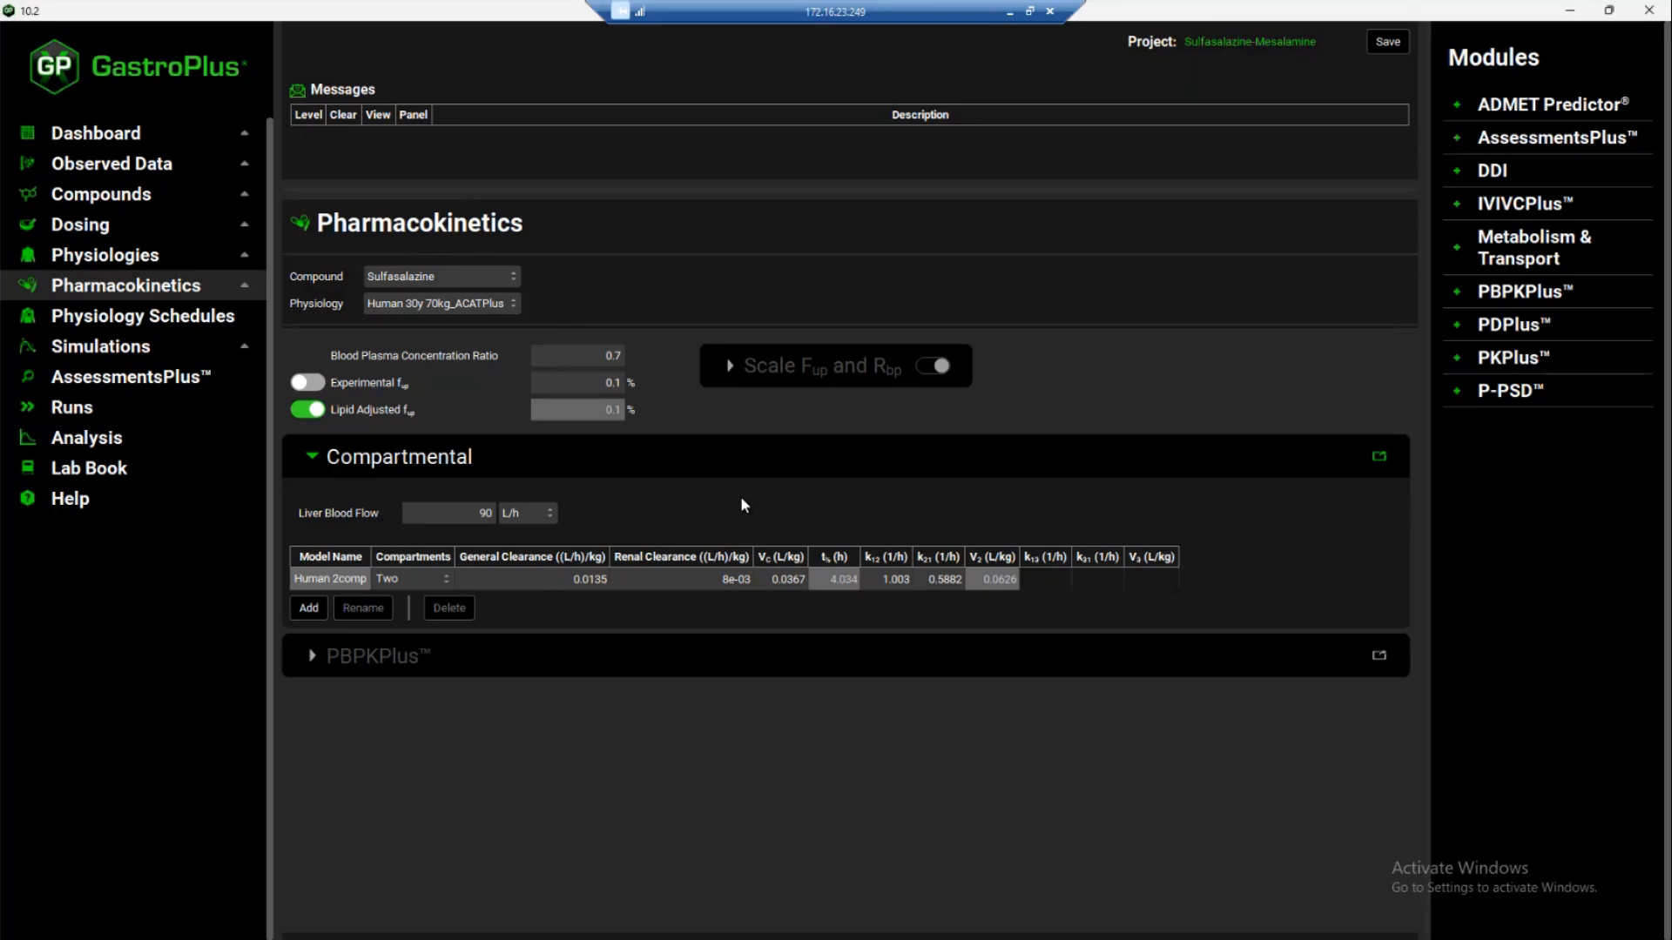
click(130, 351)
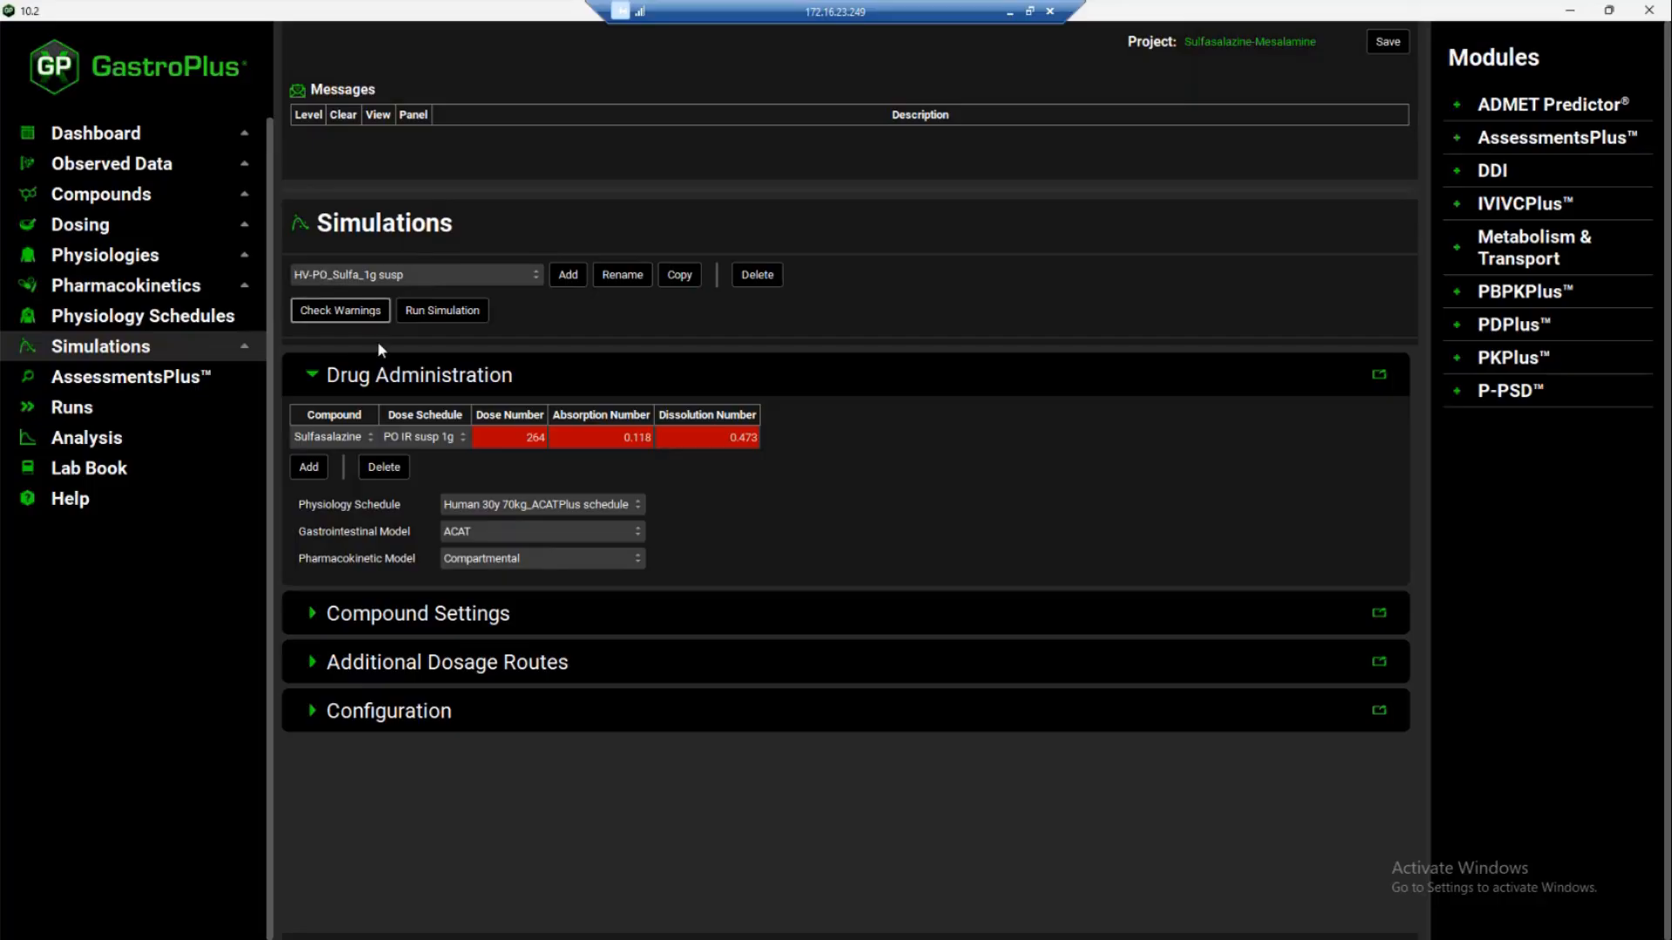
click(435, 315)
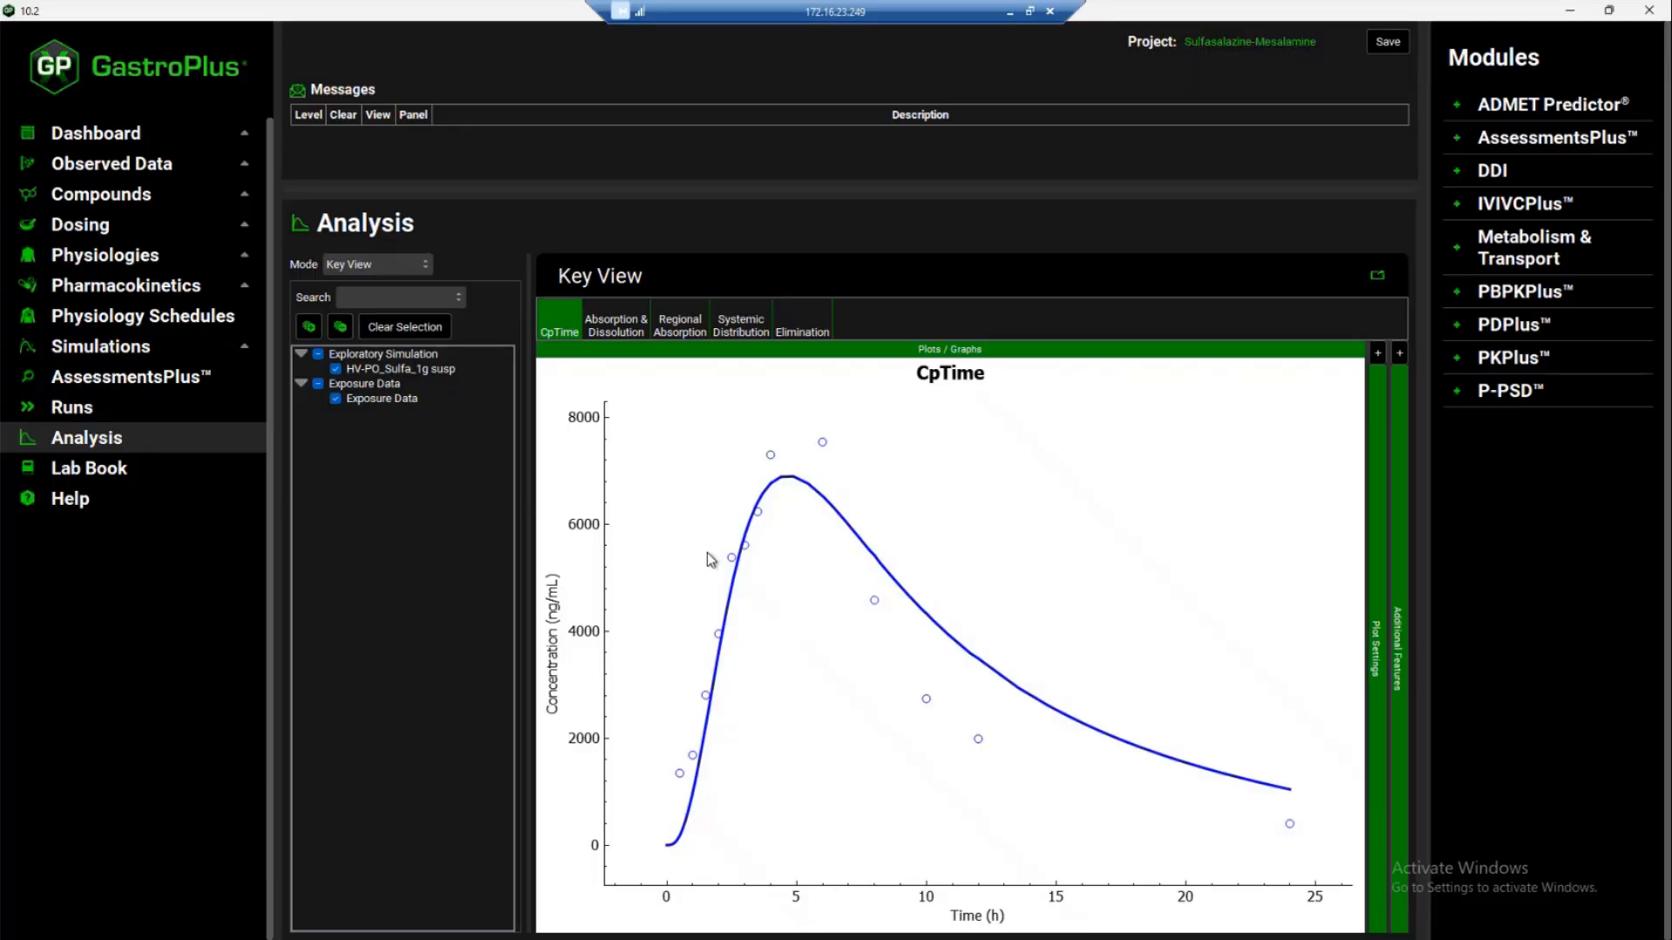
Select the HV-PO_Sulfa_2g ent coat Tab simulation and run it
click(127, 352)
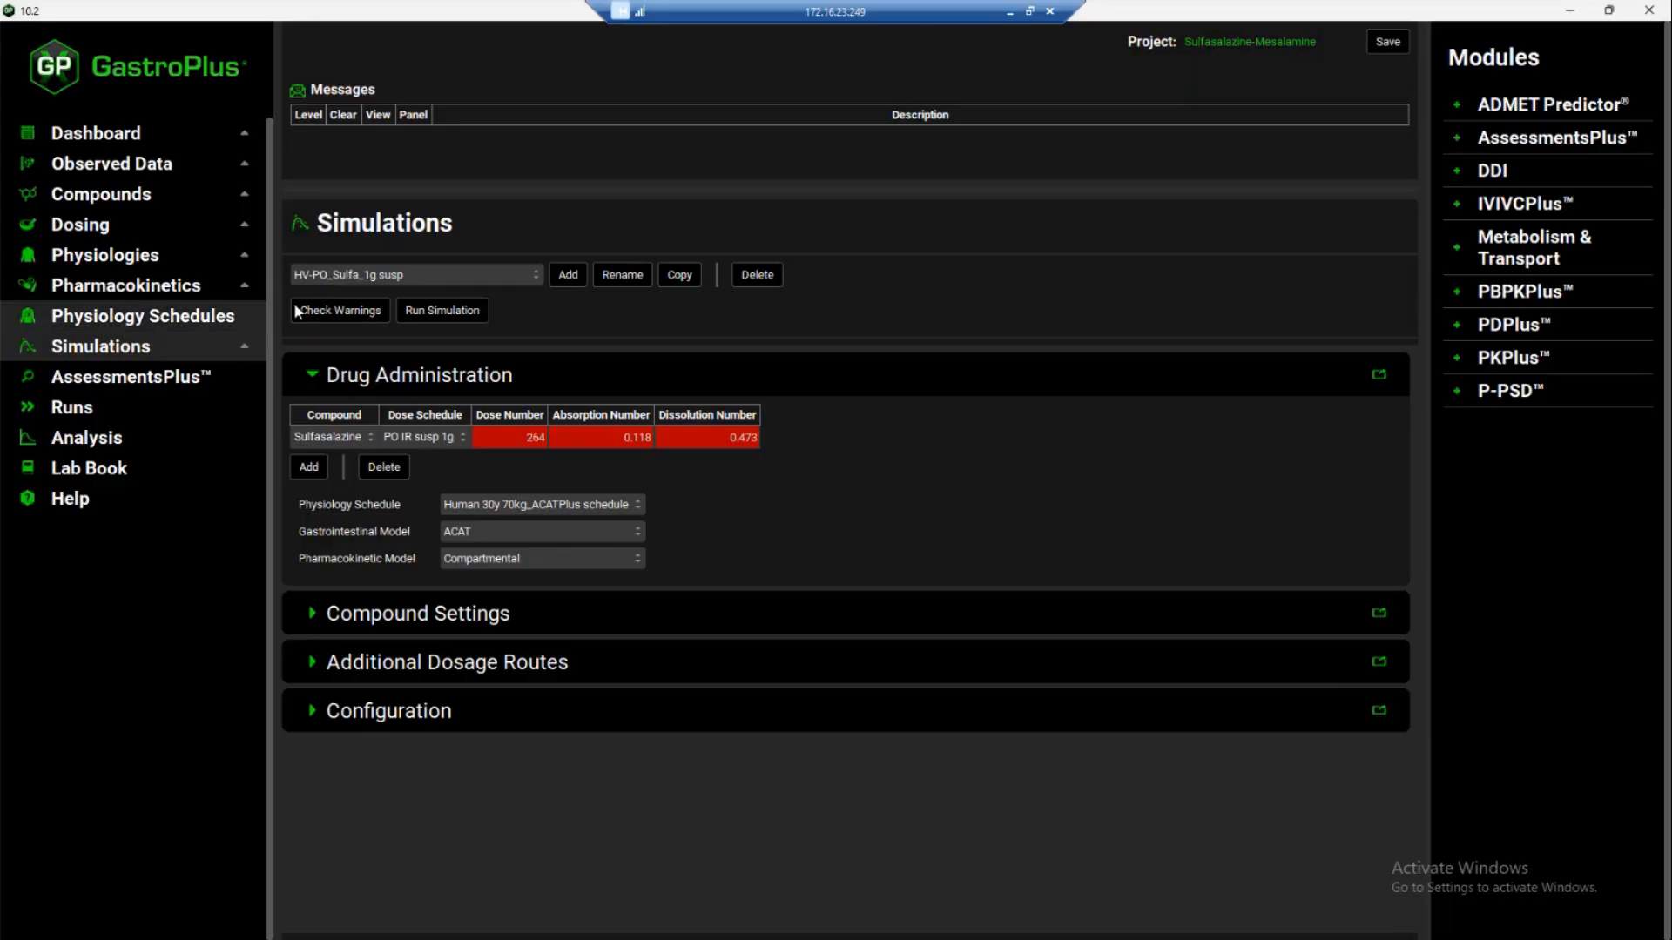
click(396, 277)
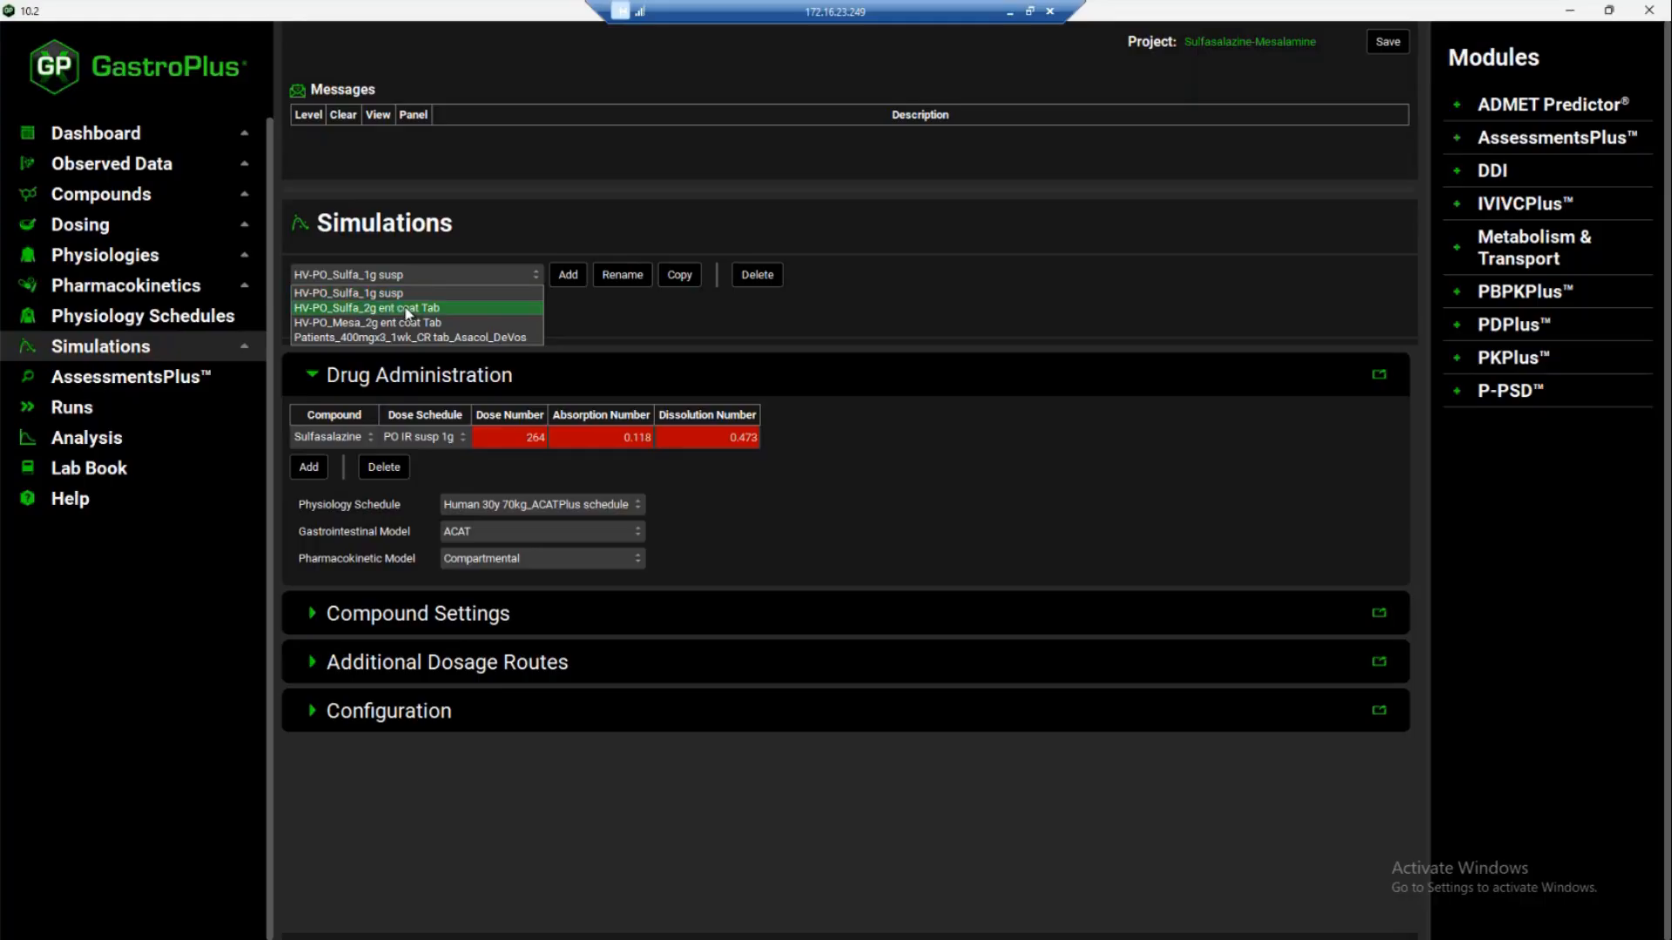
click(408, 309)
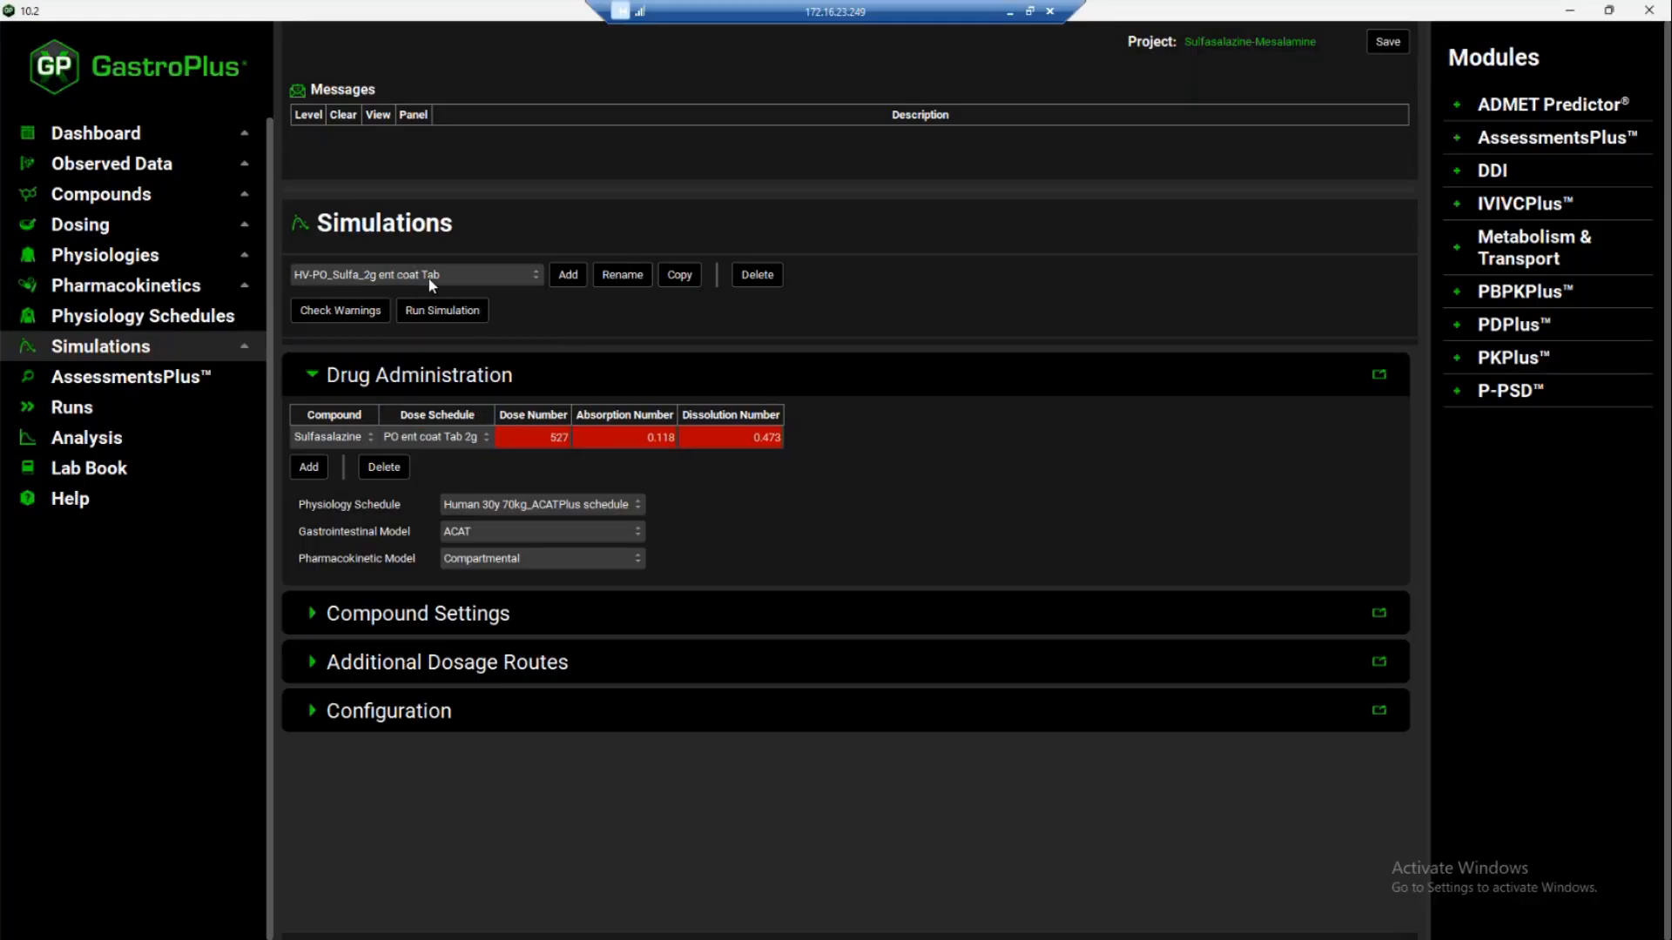
click(444, 309)
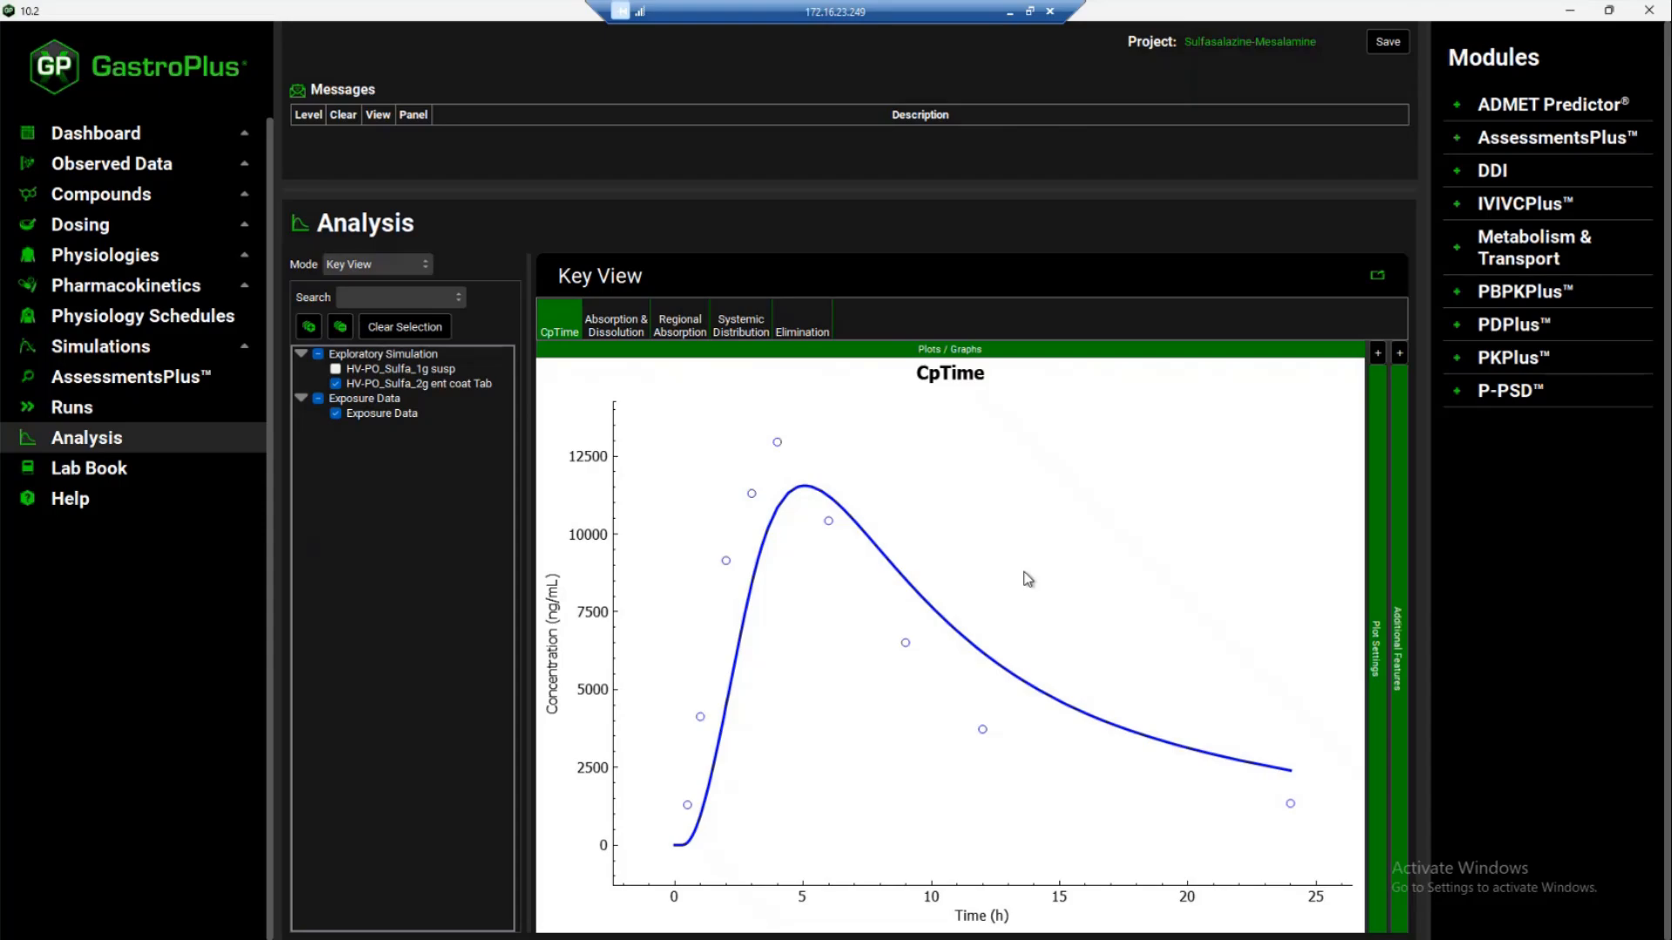
Switch to the Sulfasalazine_with_met compound and check the metabolite options of its Microbiome entry, keeping Mesalamine
click(119, 200)
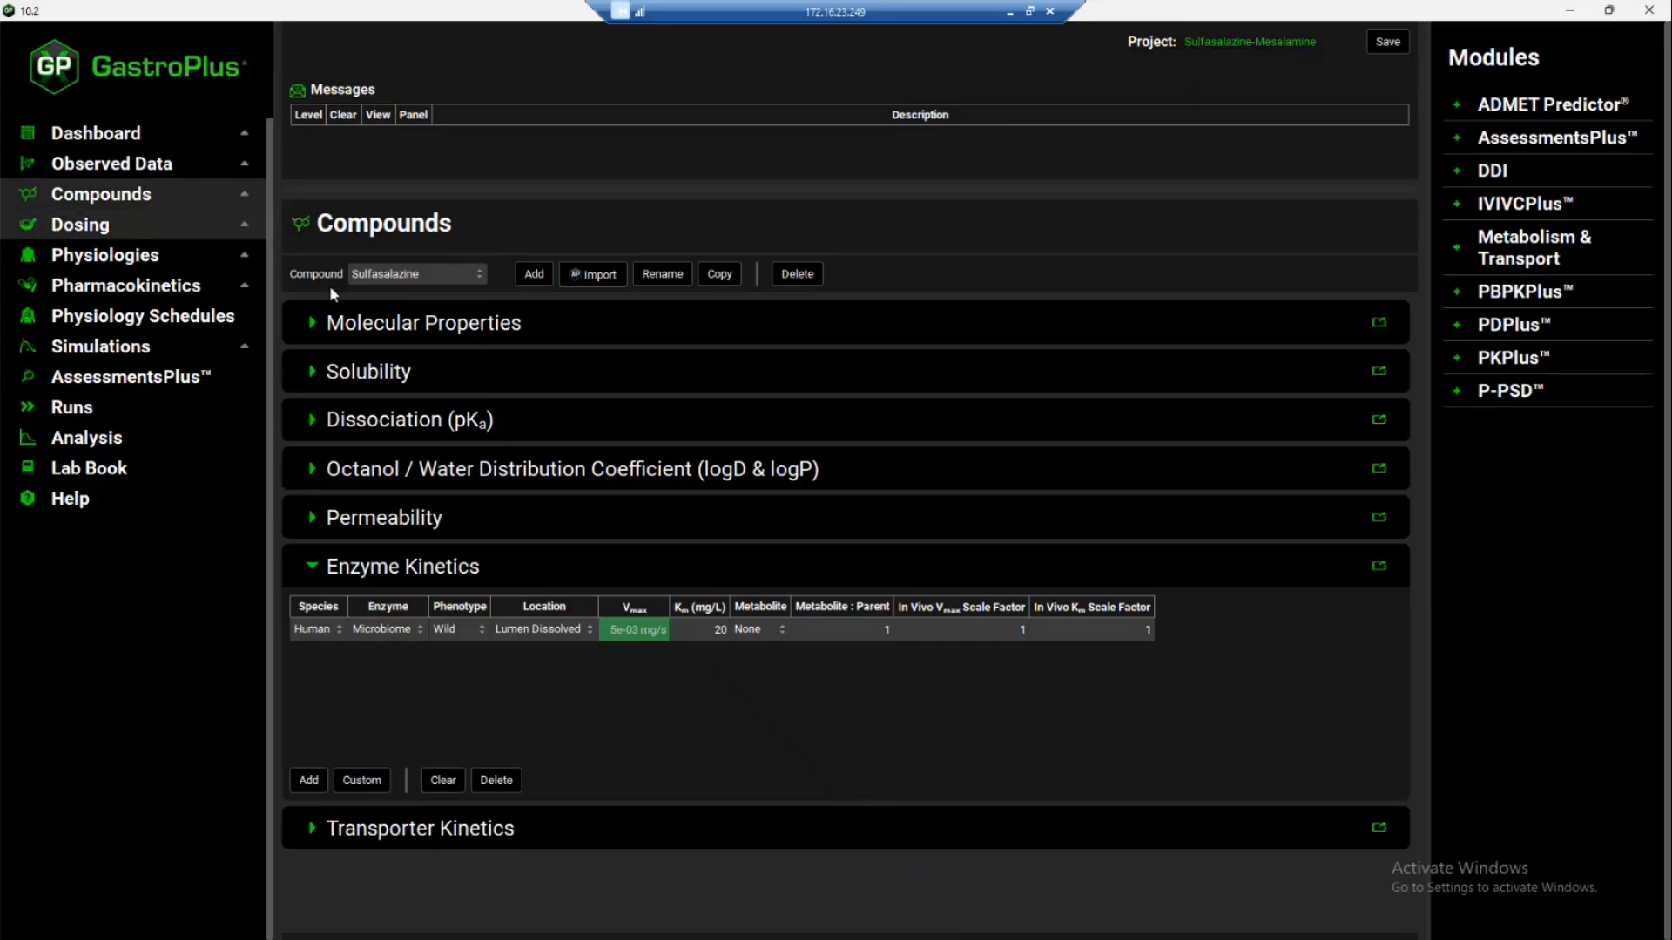
click(391, 277)
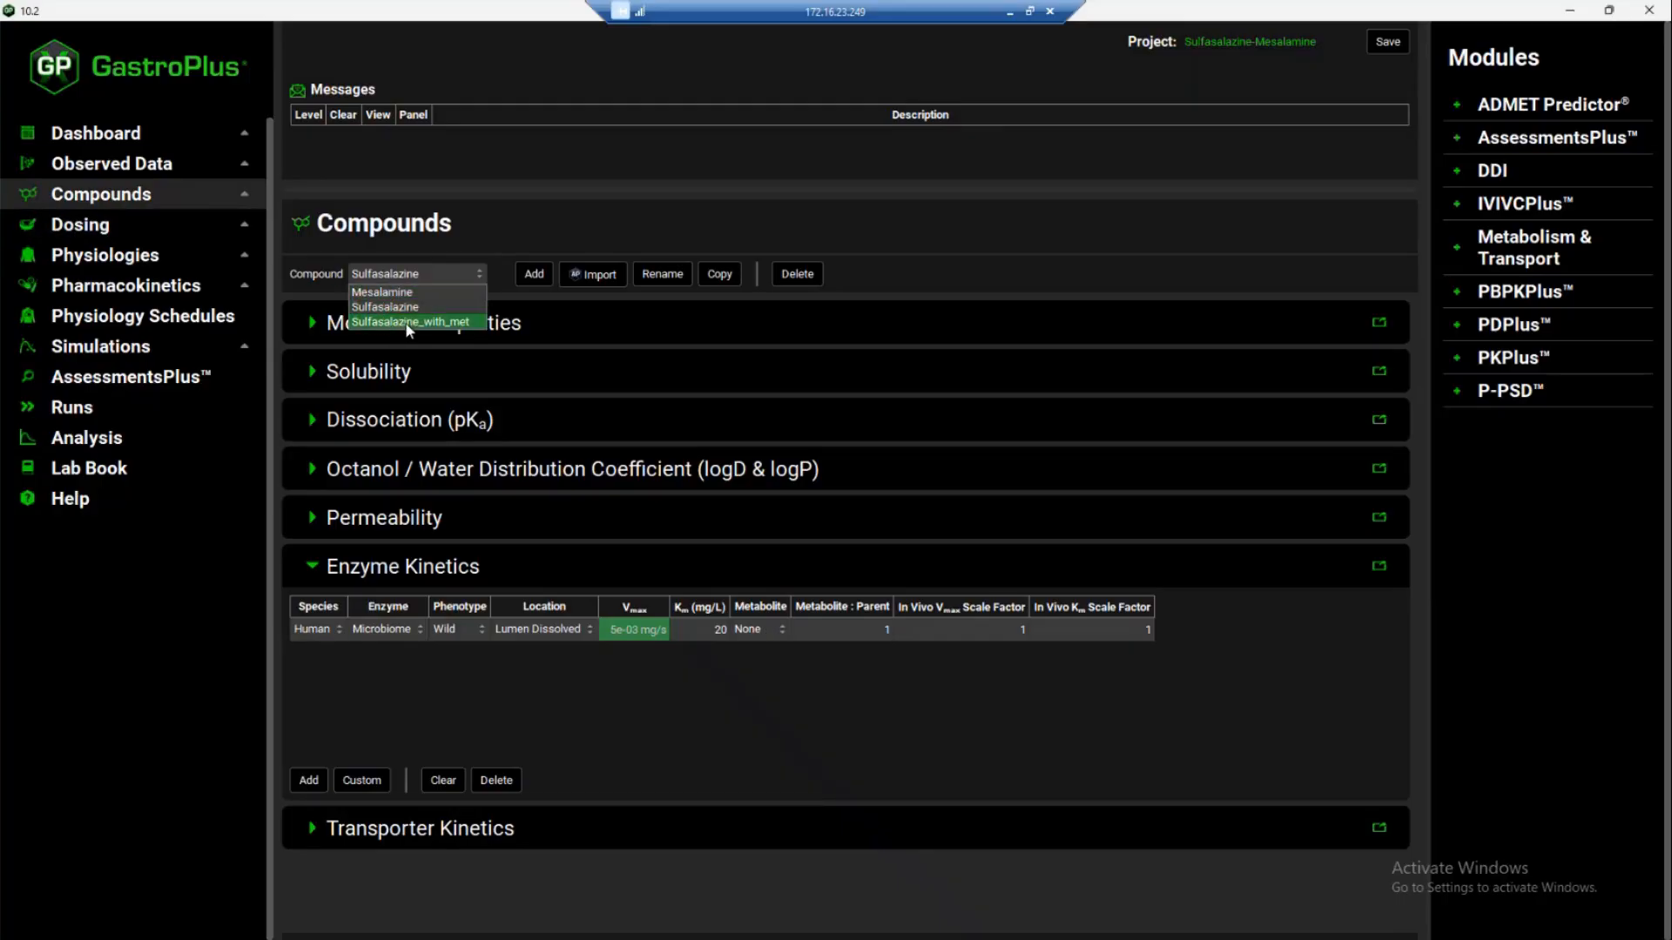
click(408, 323)
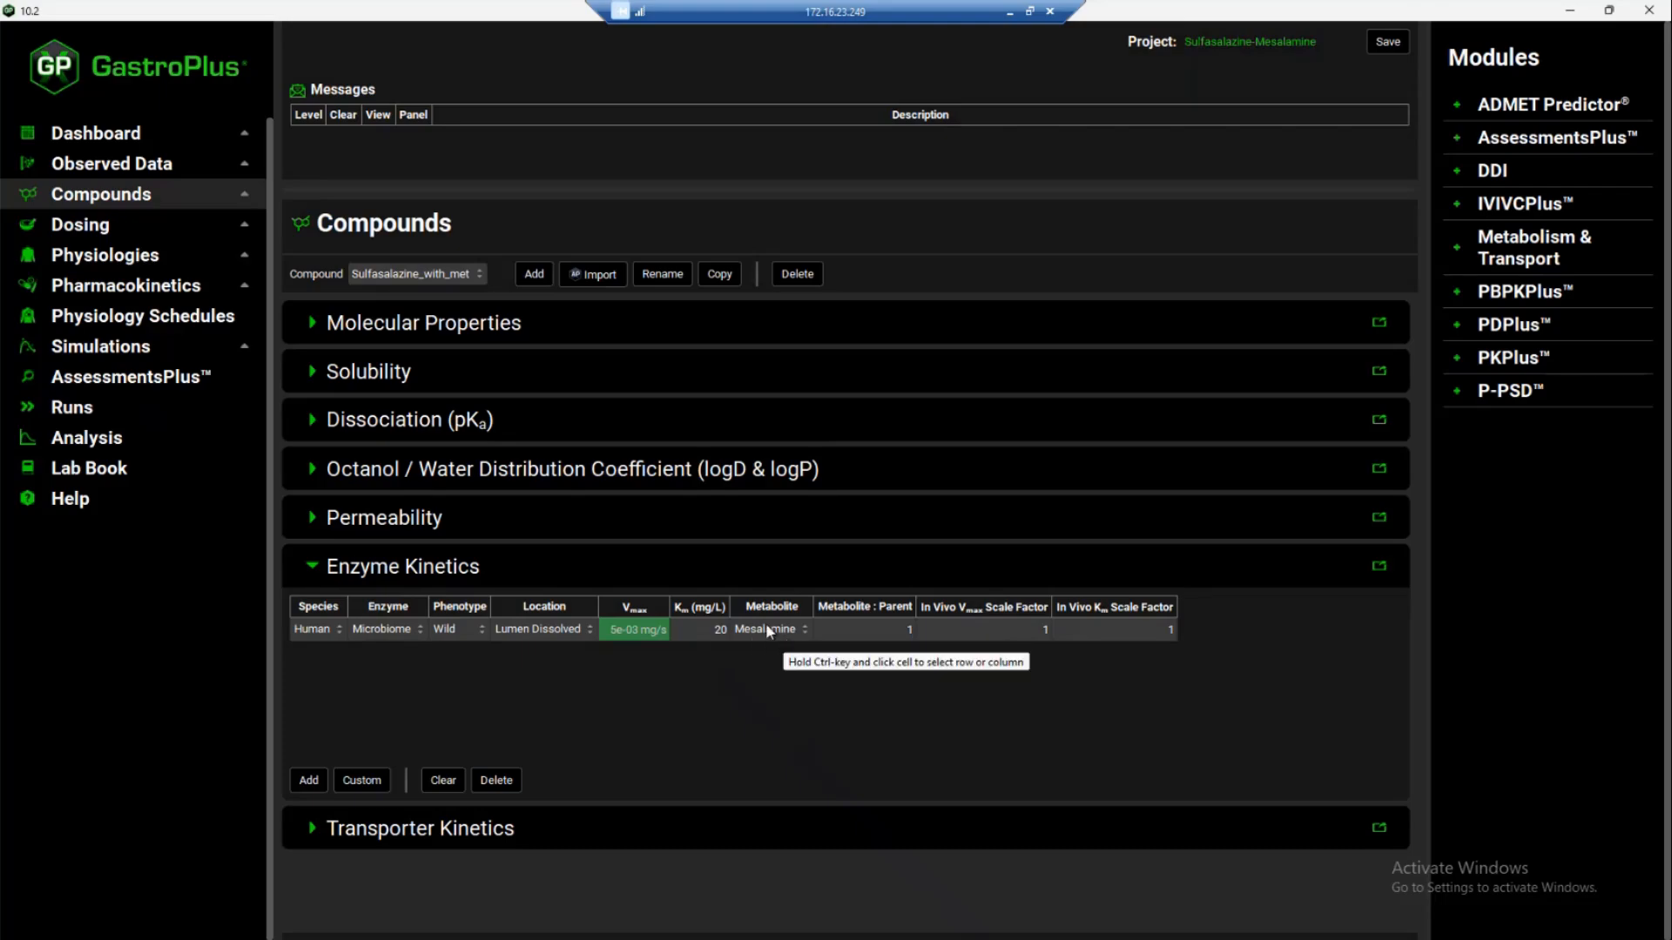
click(800, 635)
click(797, 629)
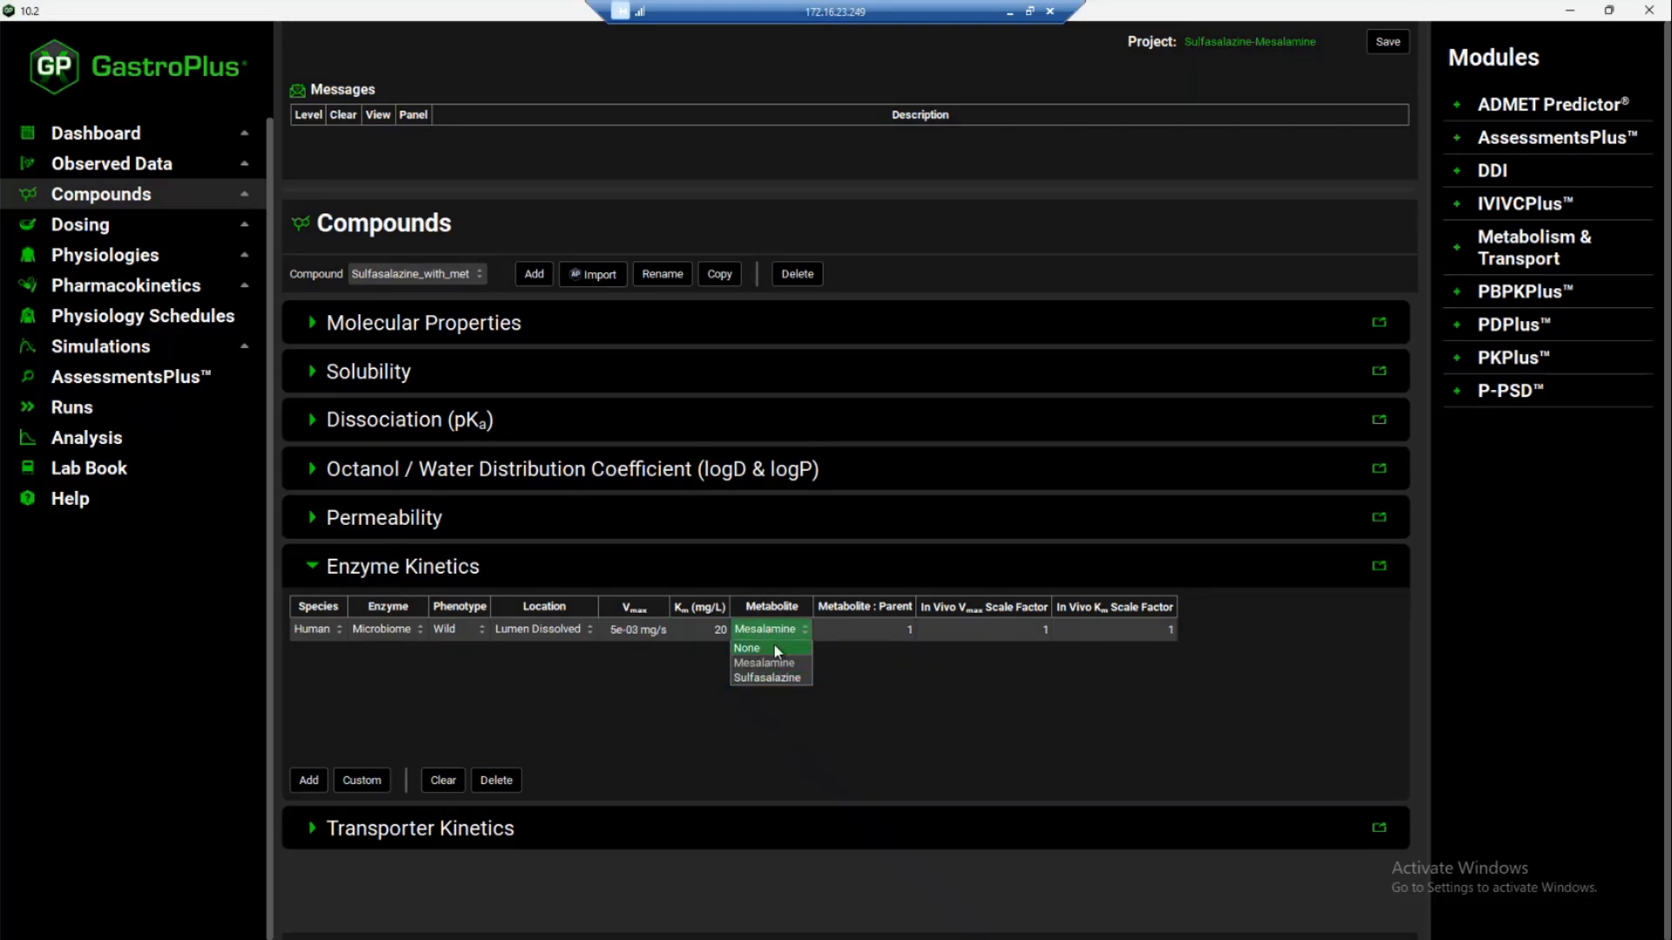
click(768, 634)
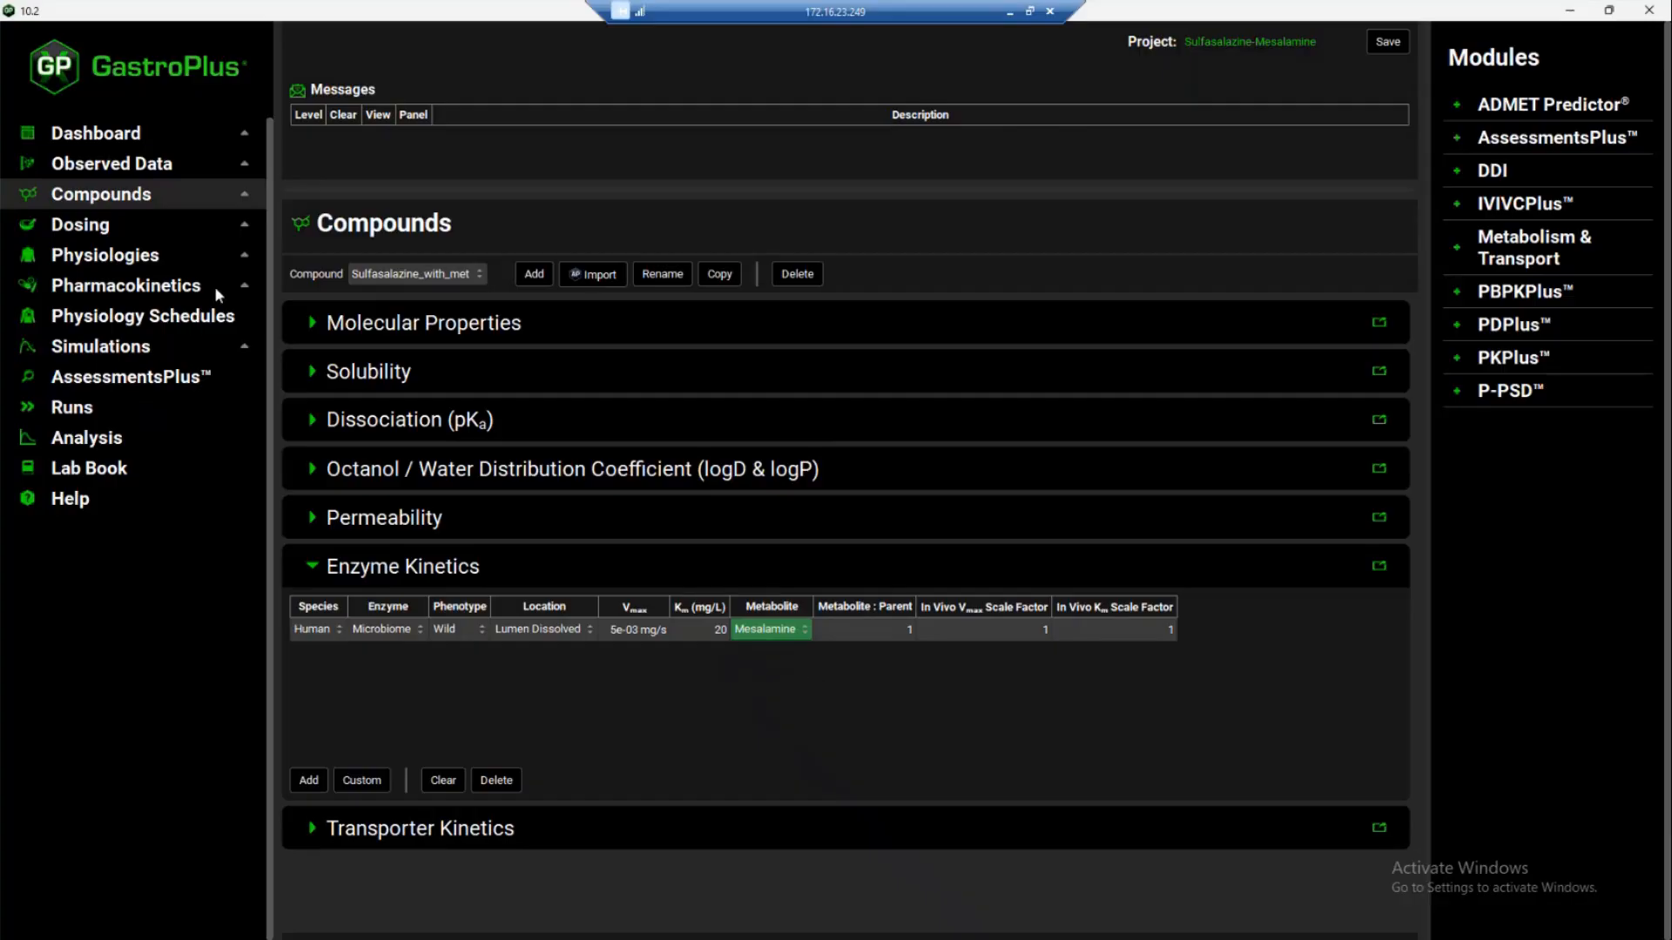
Select the HV-PO_Mesa_2g ent coat Tab simulation and run it
click(112, 353)
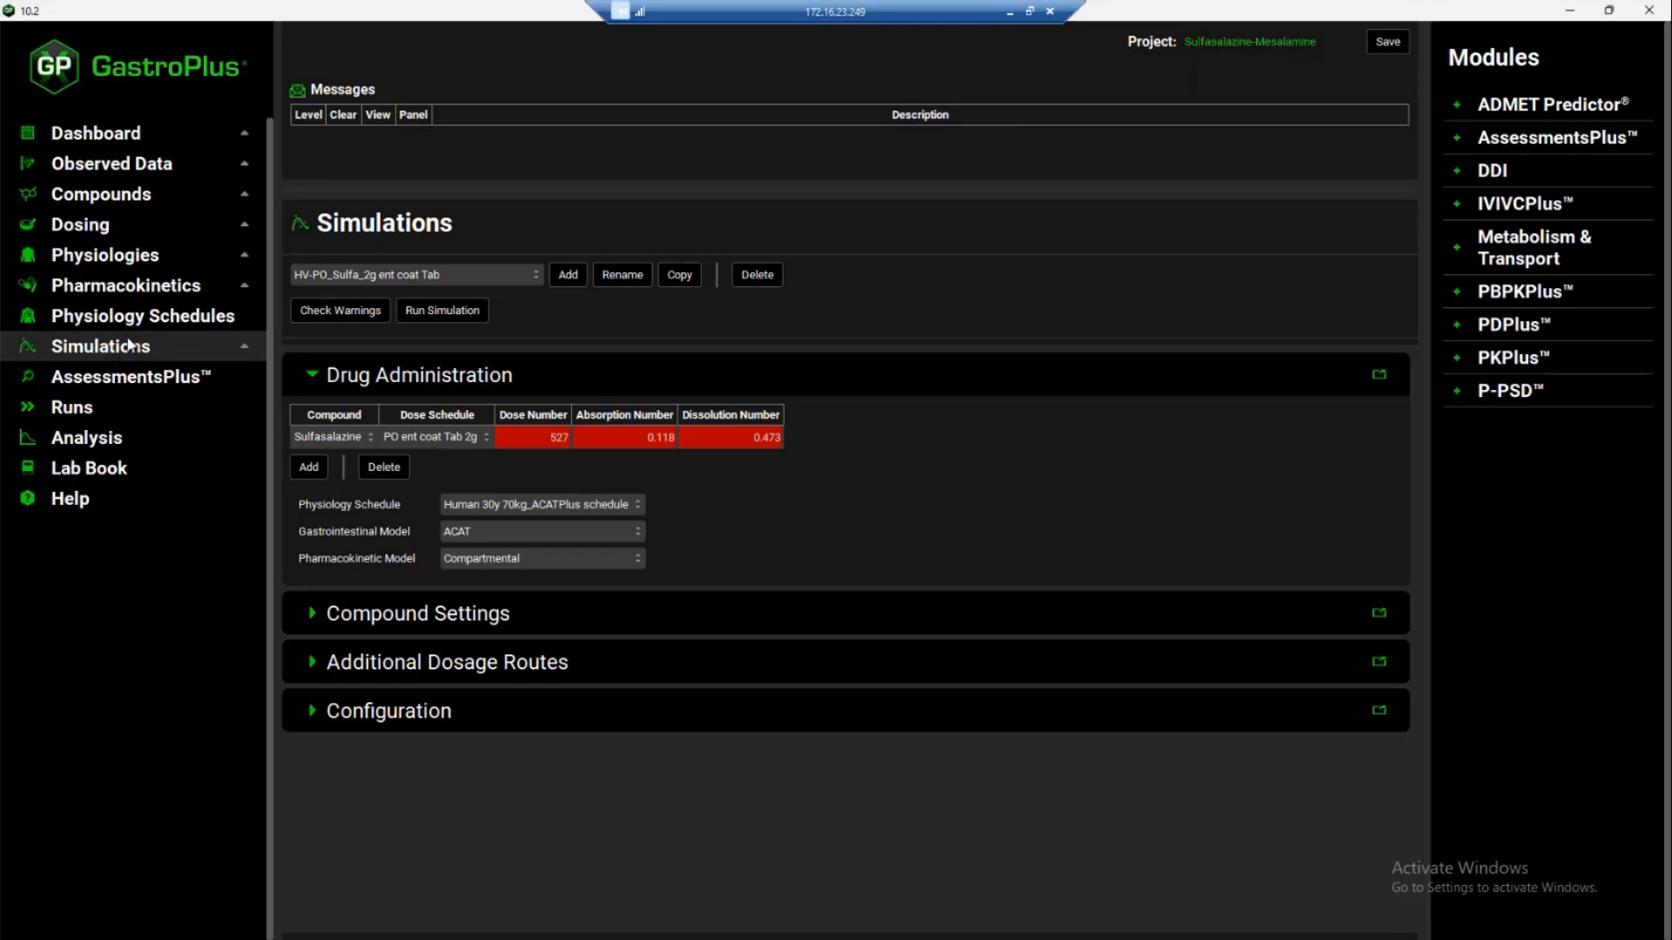
click(383, 275)
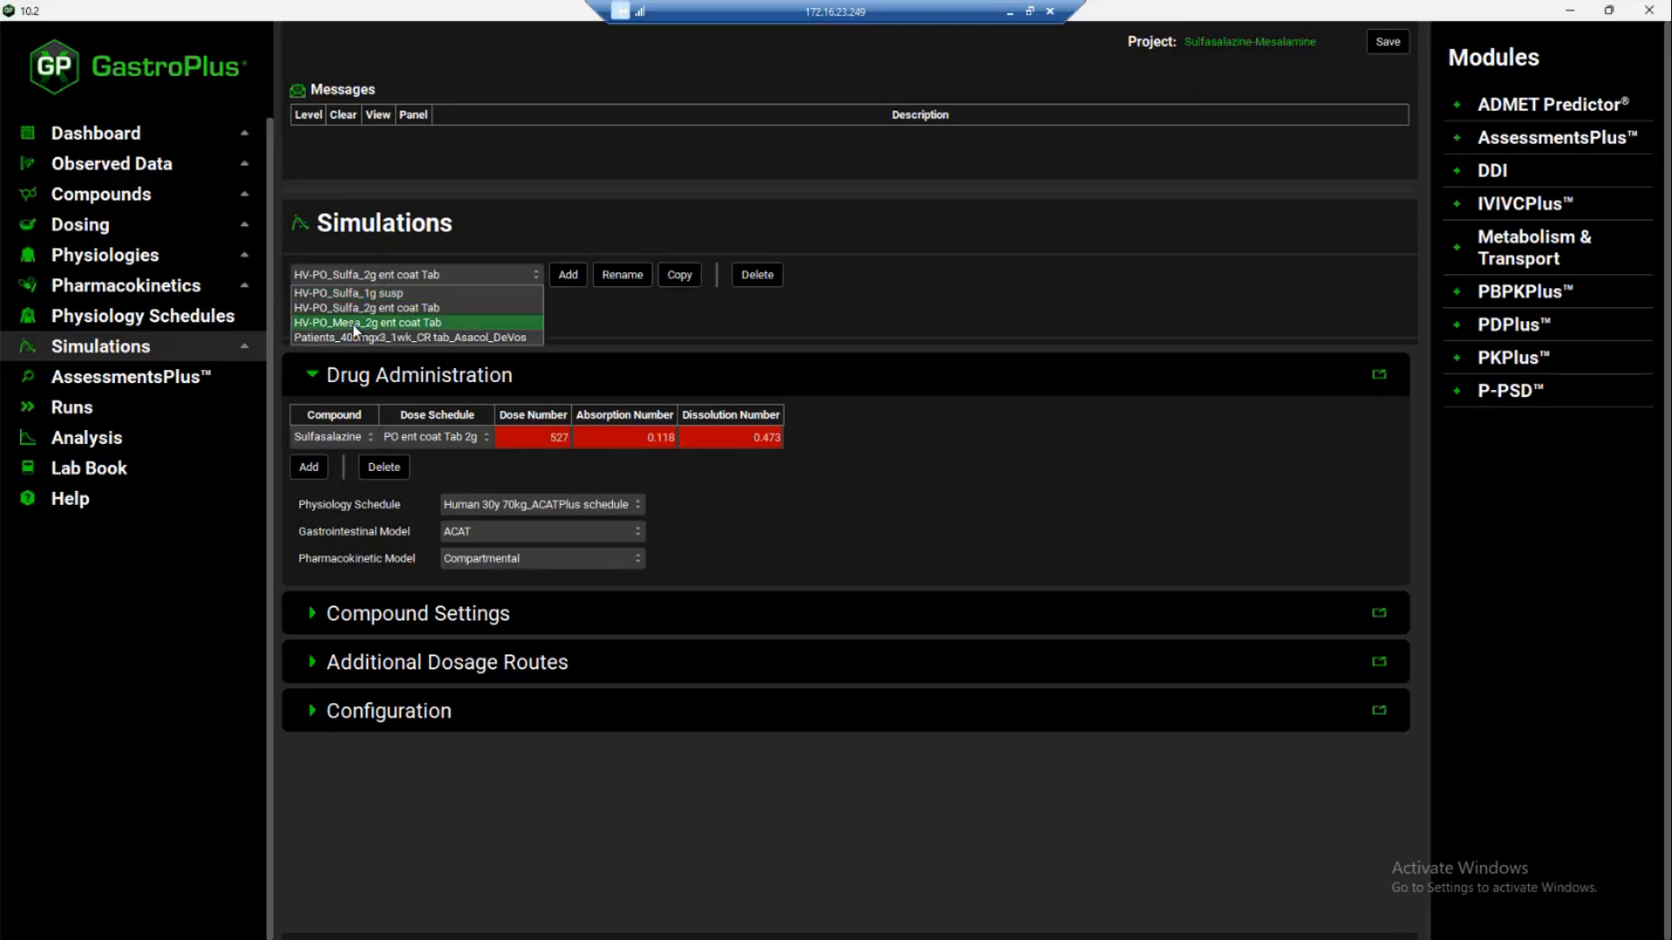
click(400, 327)
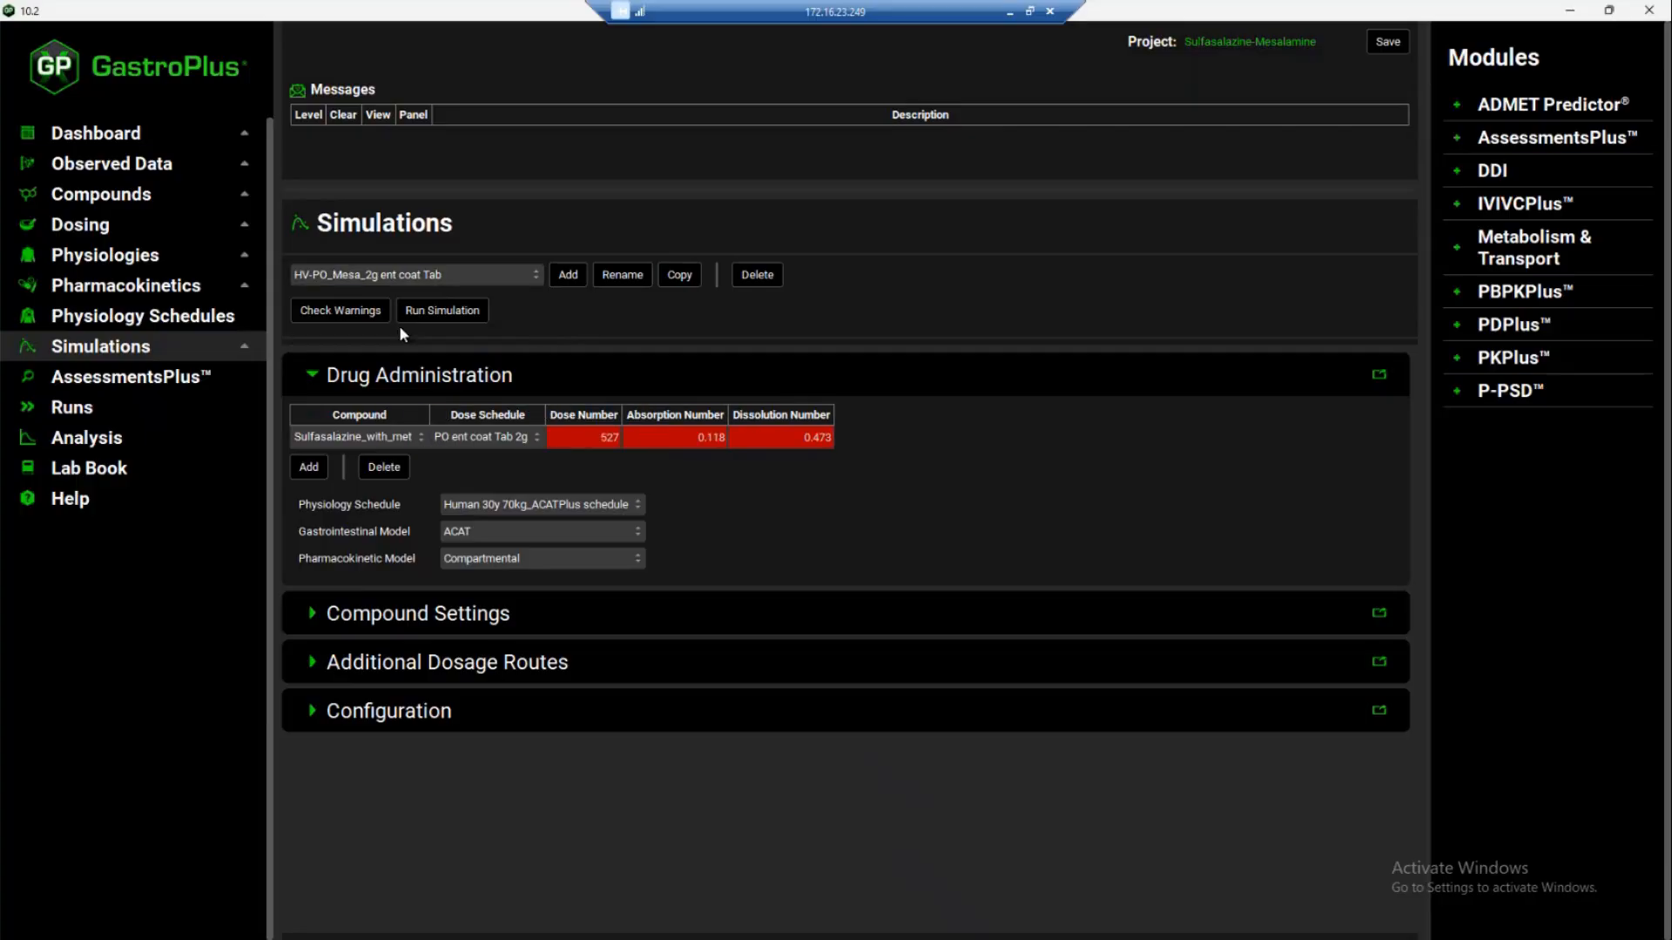
click(442, 310)
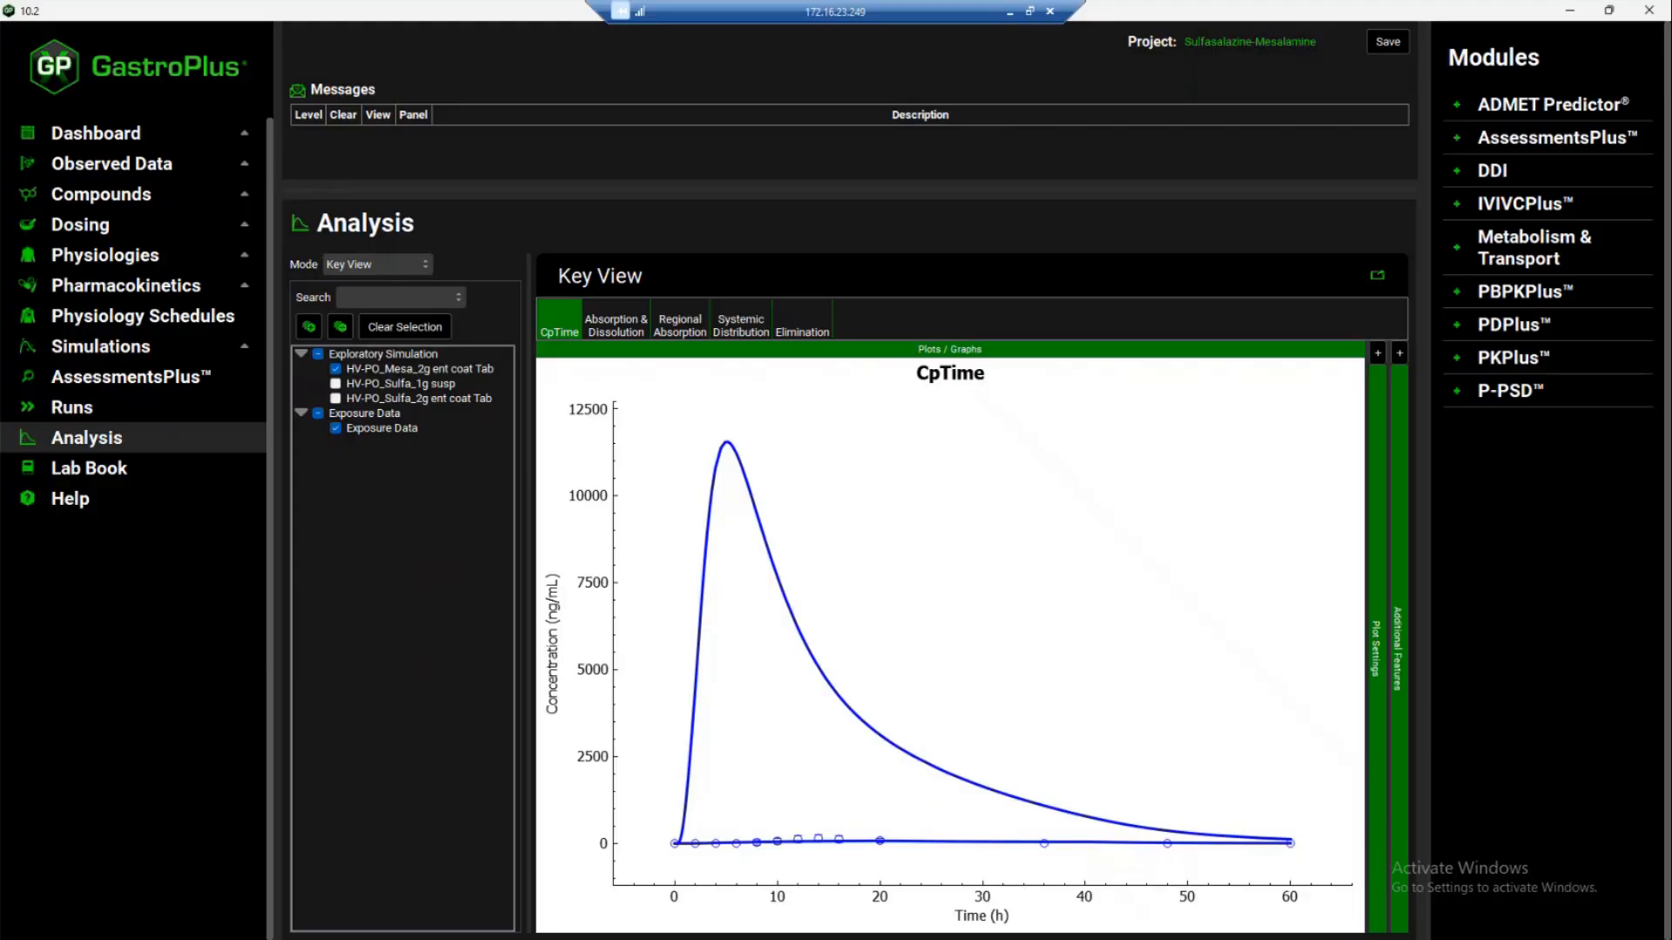
Color the CpTime plot's curves and observed data by Compound
click(1400, 353)
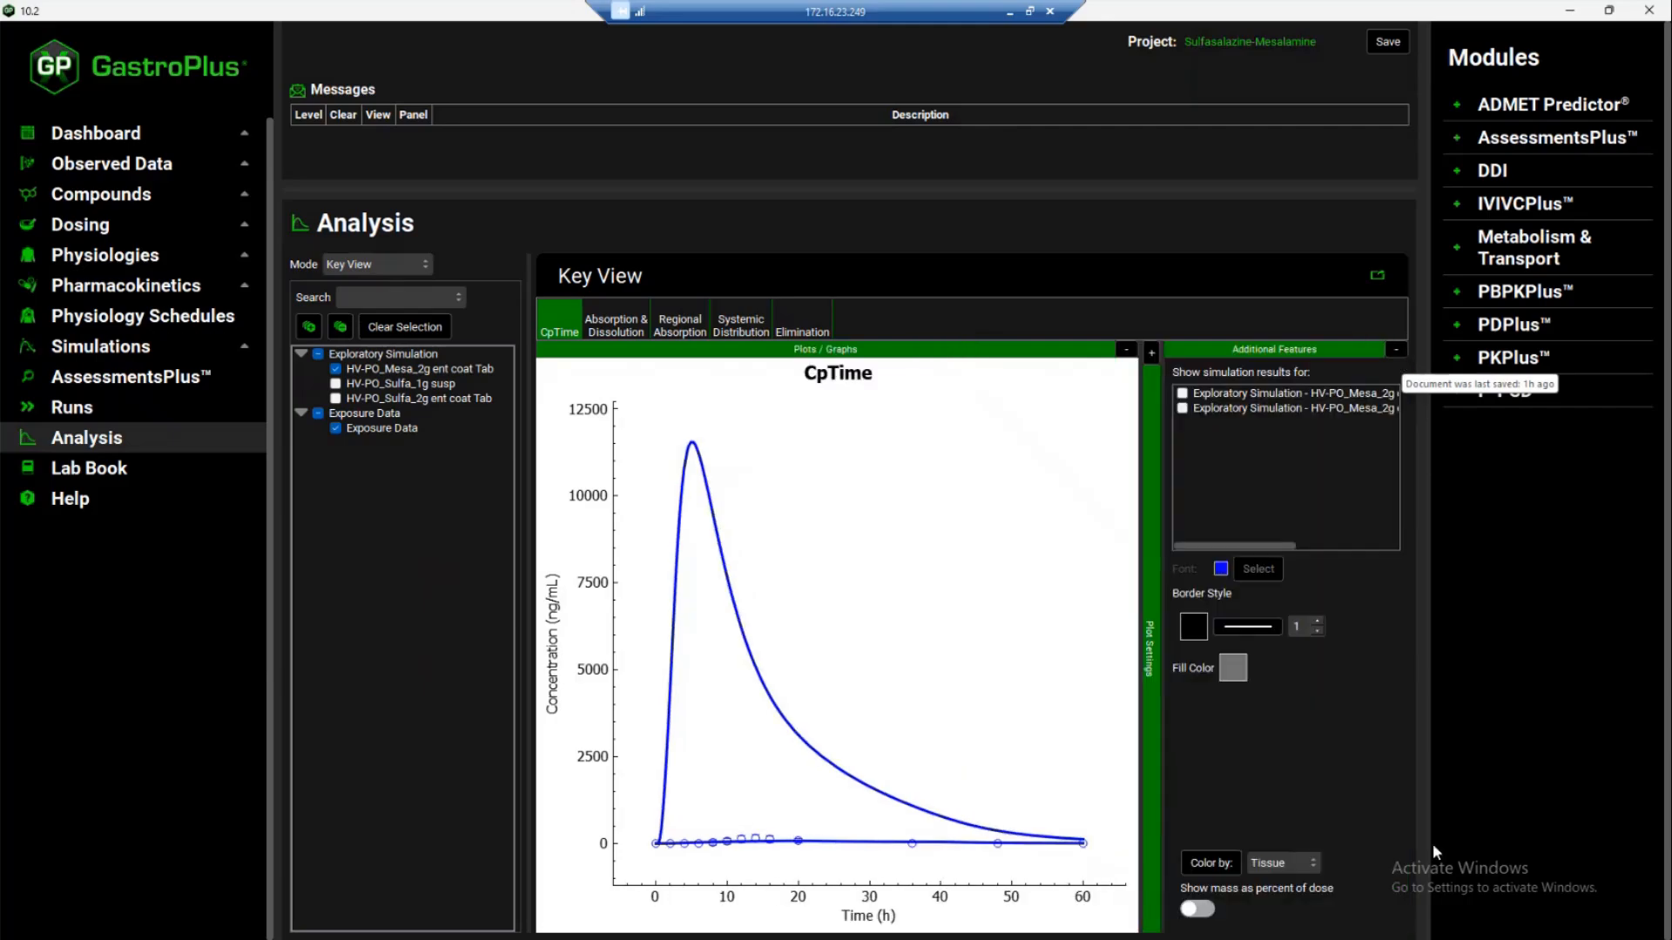
click(1281, 866)
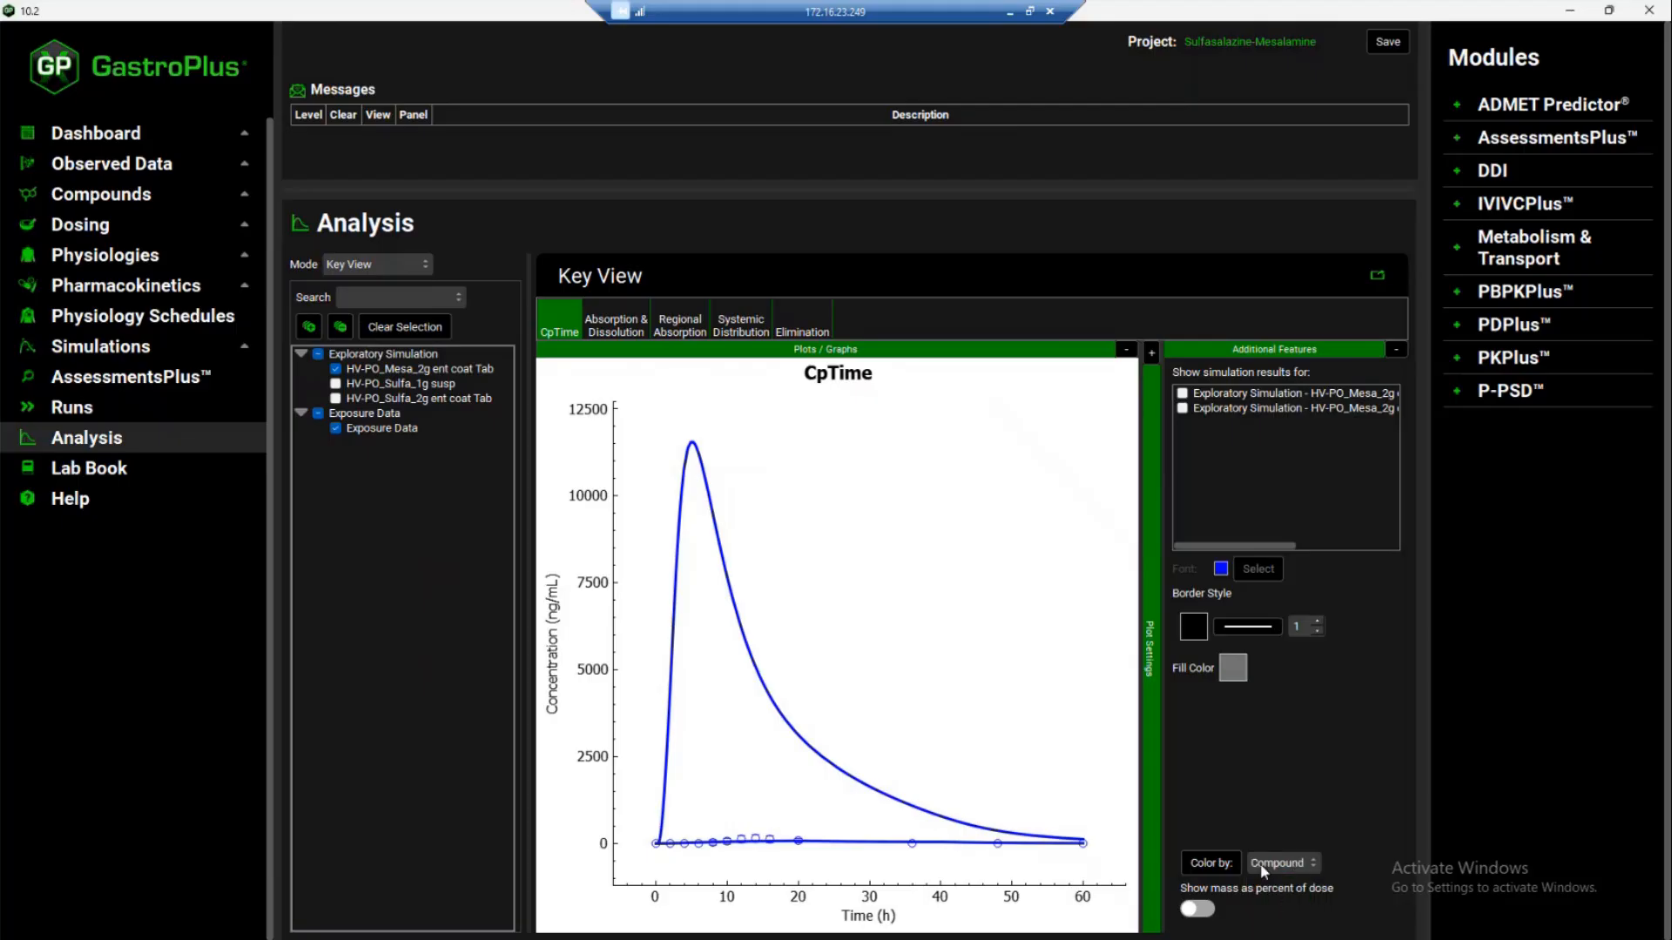
click(1214, 861)
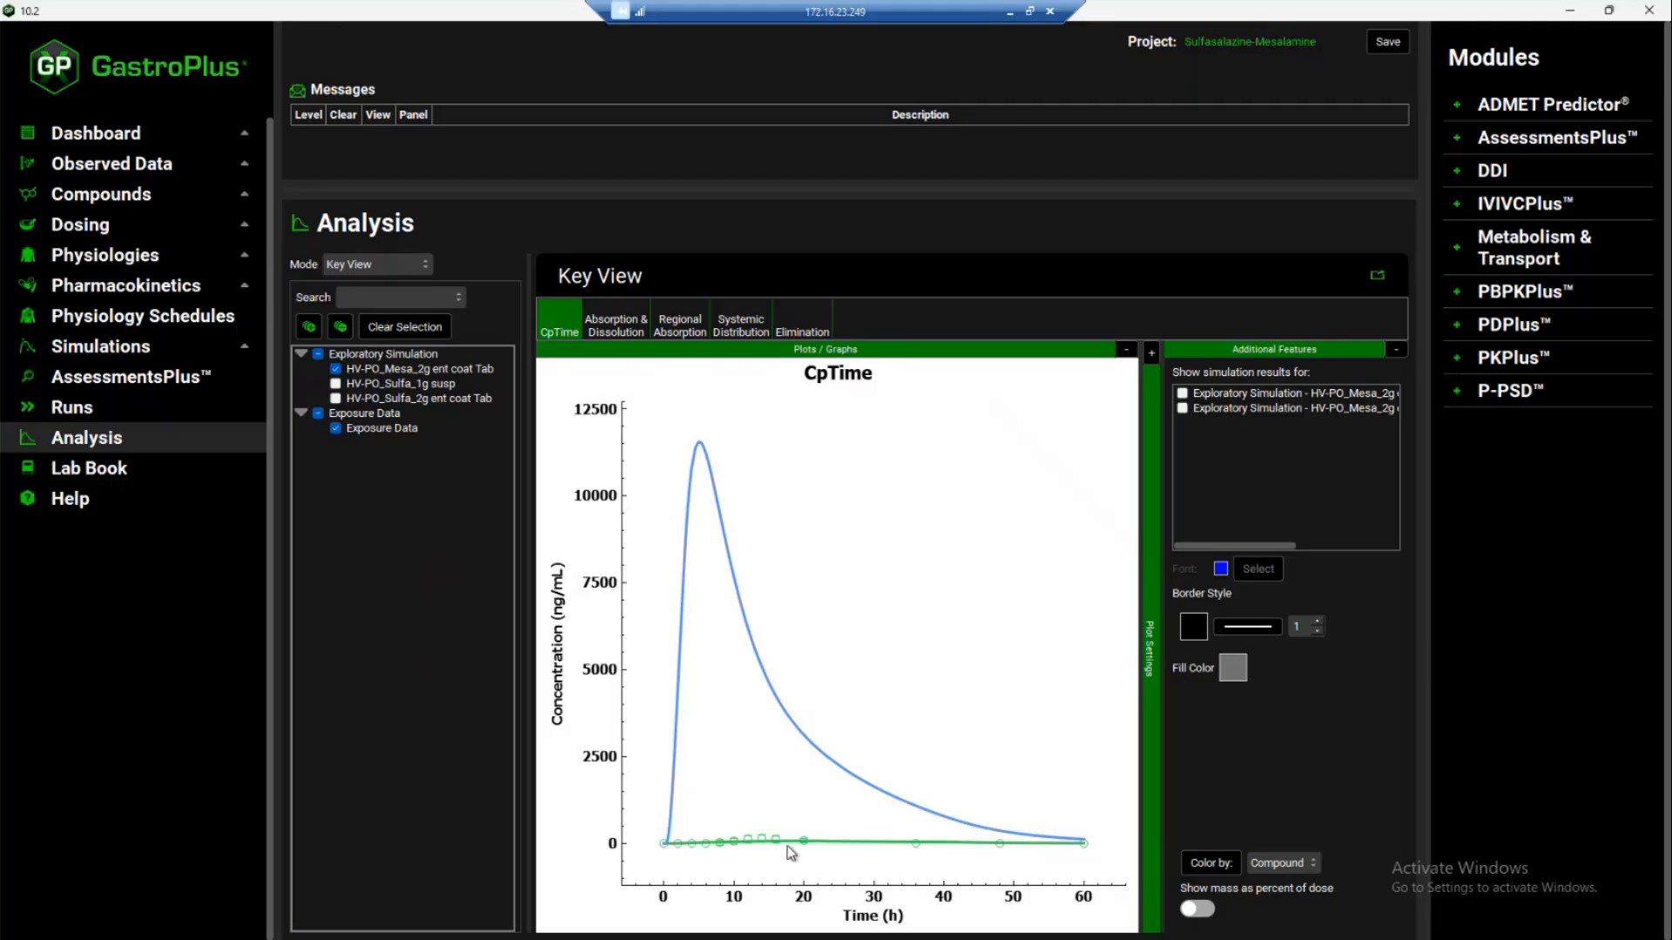
click(1397, 351)
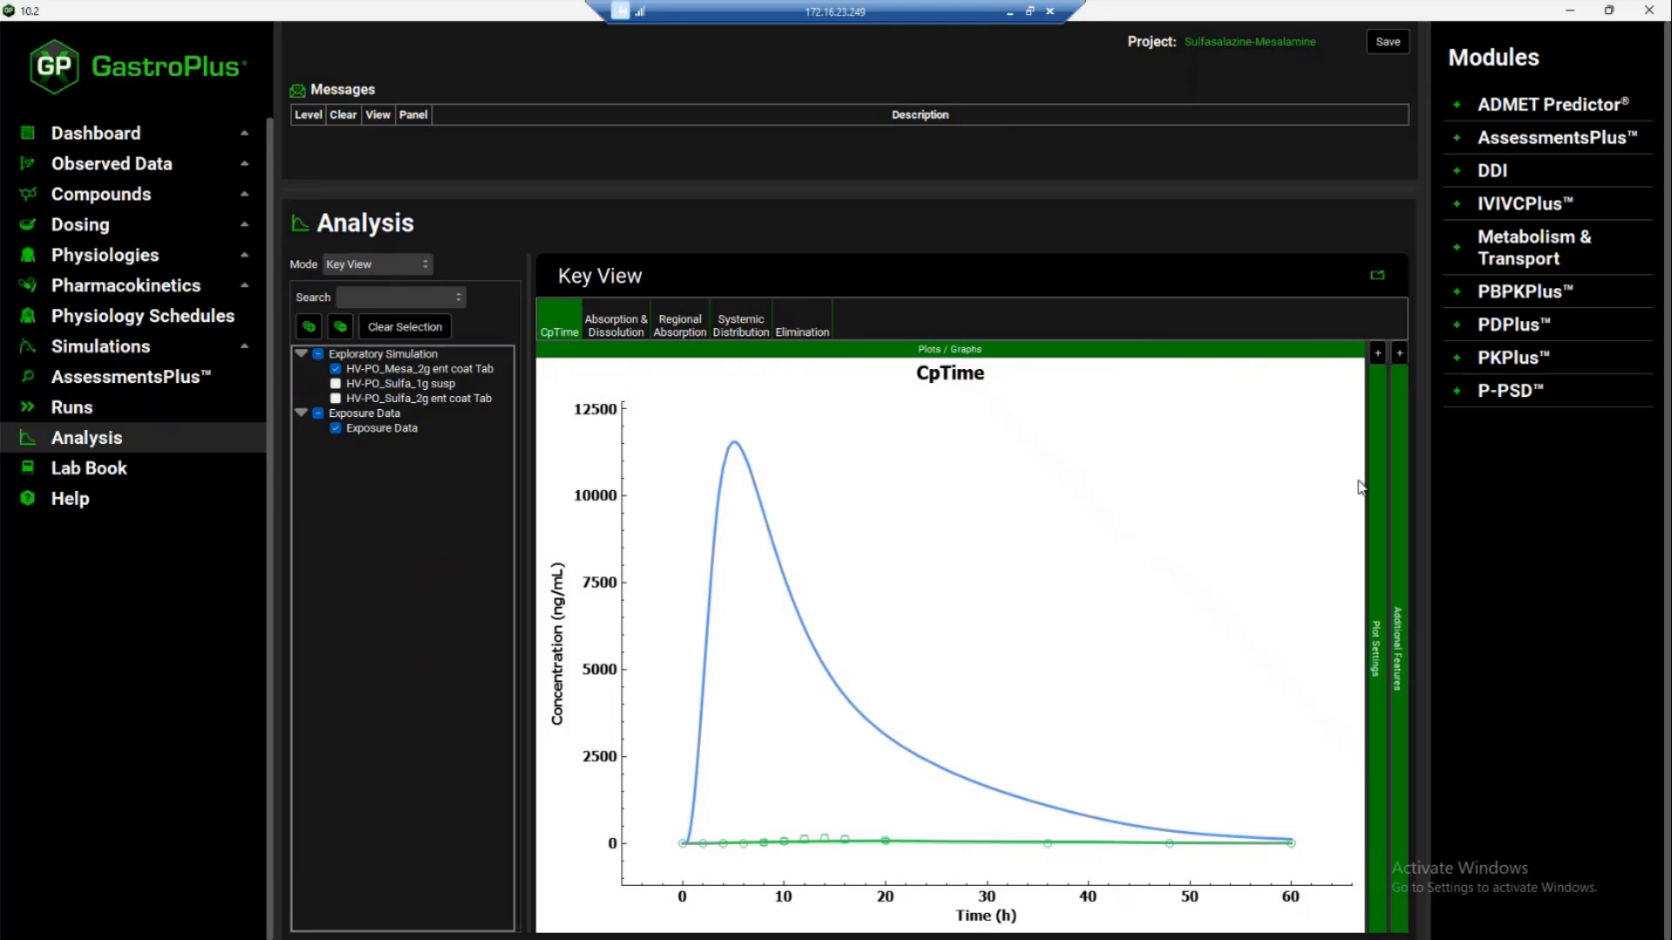
Set the CpTime plot's dependent Concentration axis to a Logarithmic scale and inspect the Mesalamine curve against the observed data
click(1377, 353)
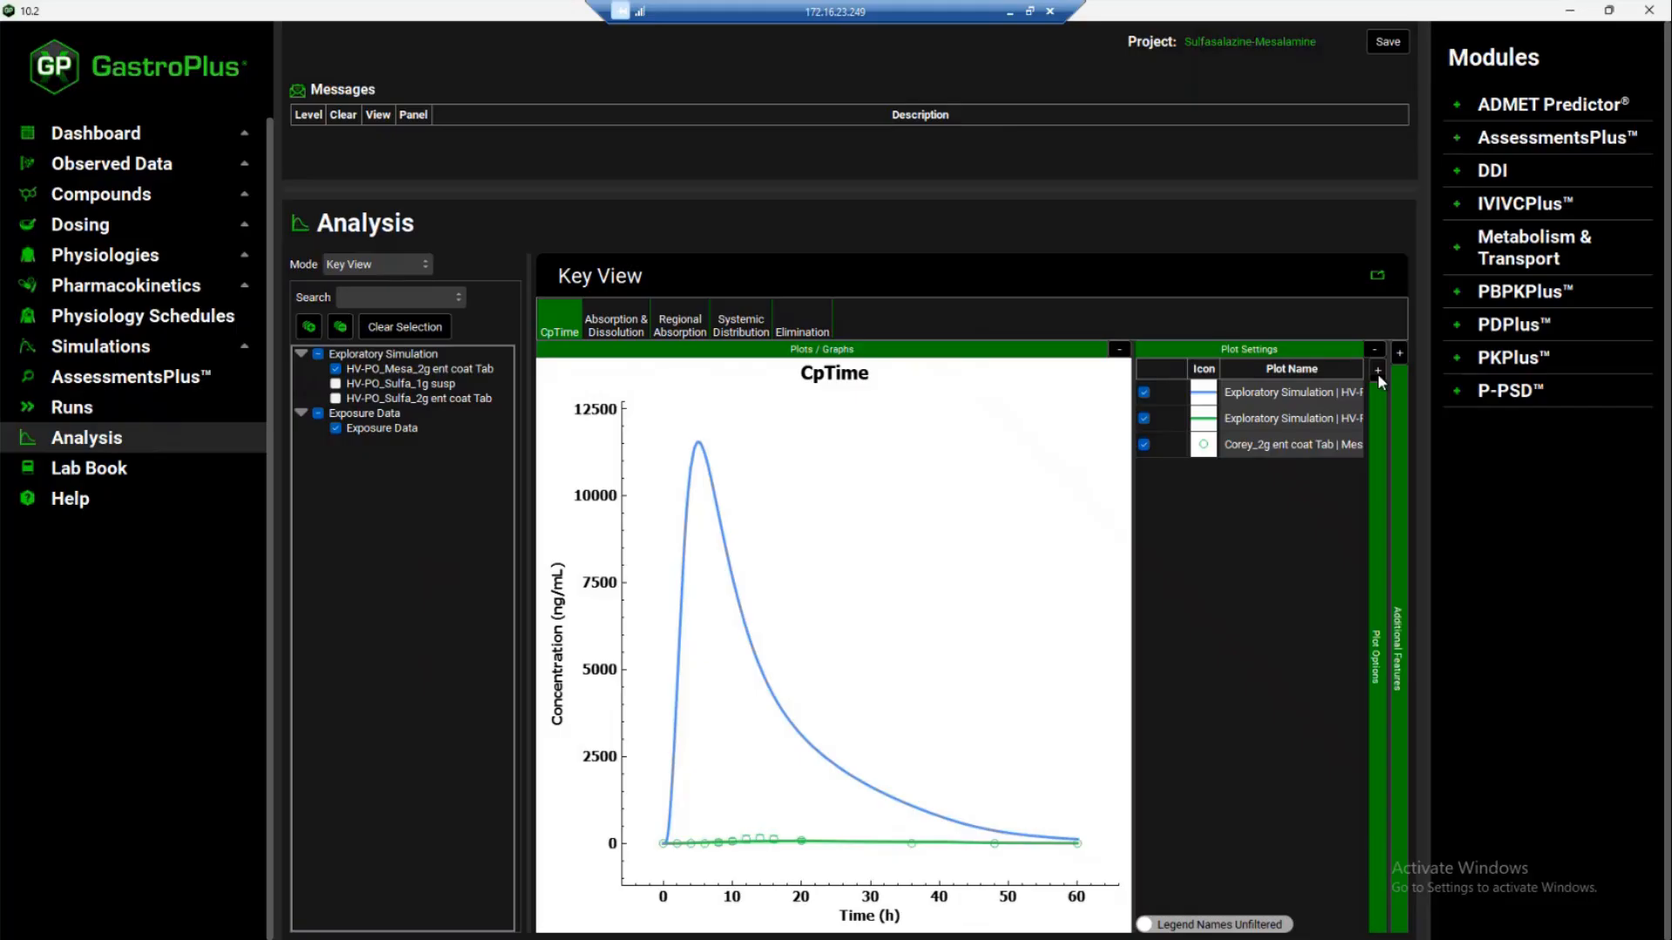
click(1378, 372)
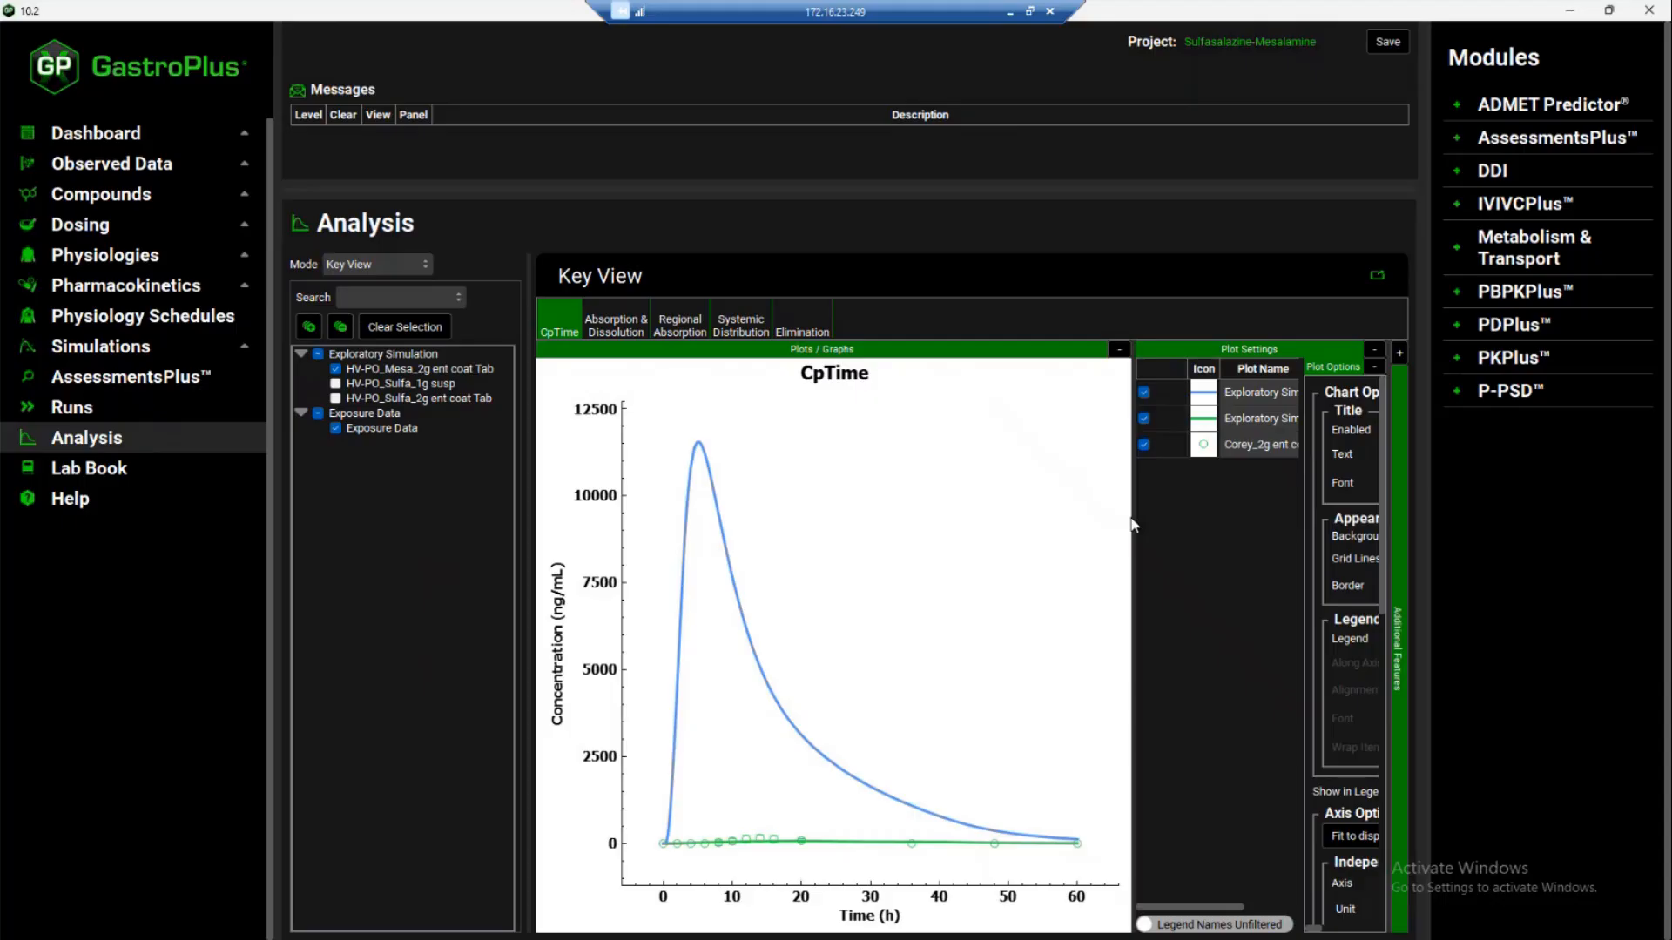
drag(1131, 572, 1004, 558)
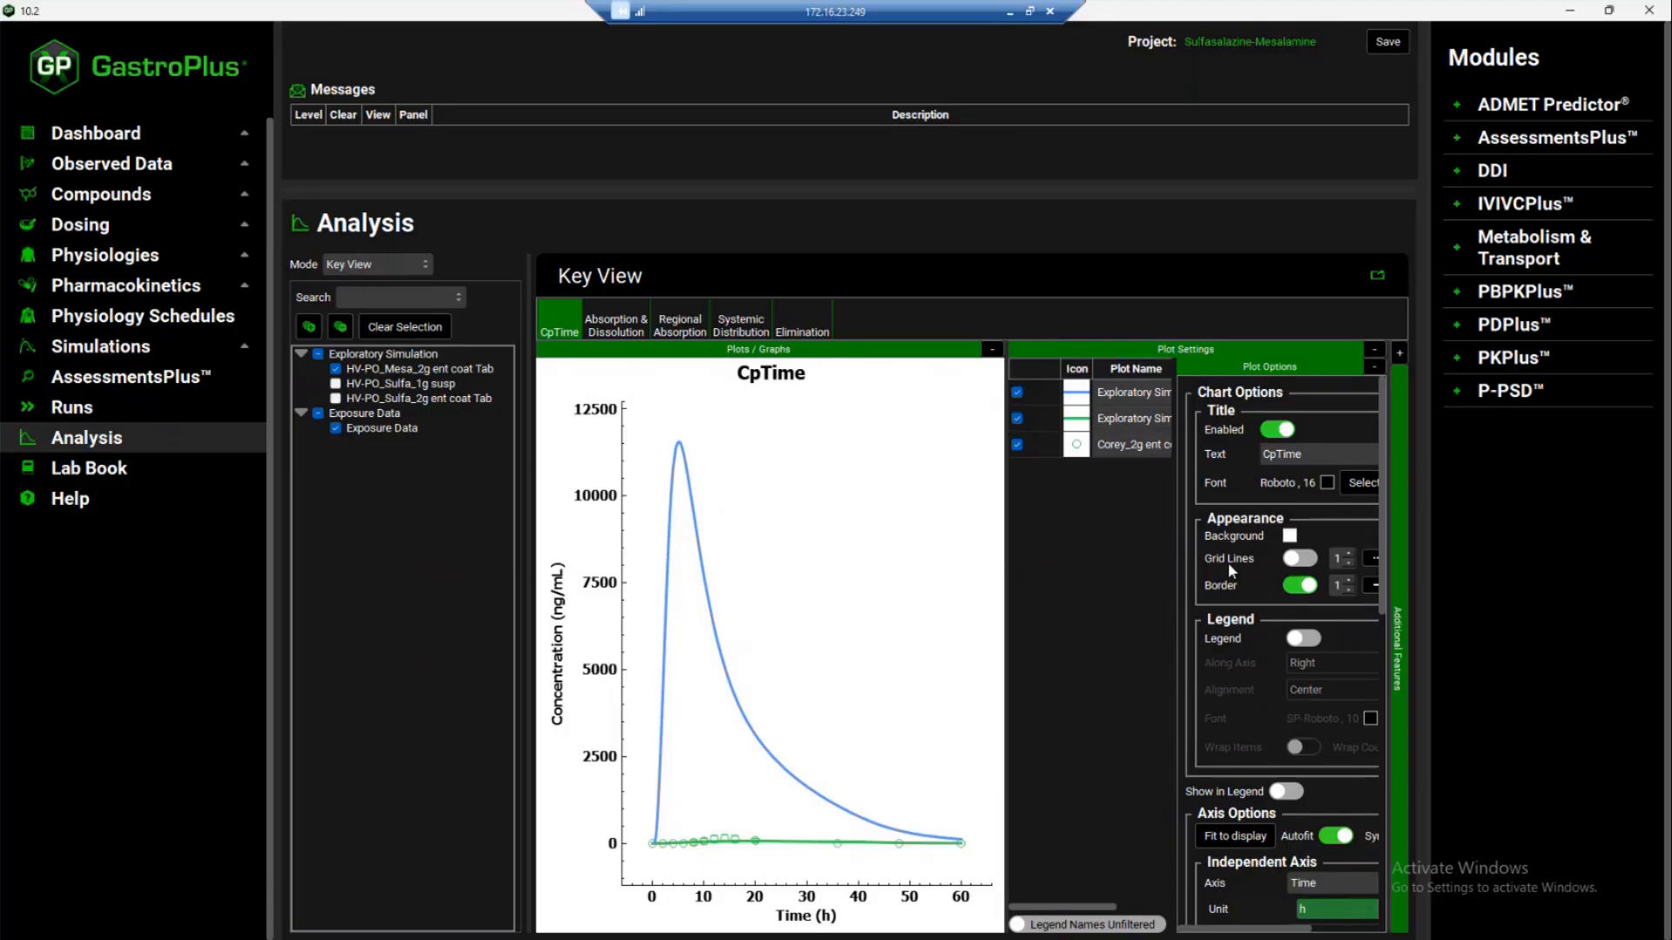
scroll(1274, 608, down, 5)
scroll(1275, 607, down, 8)
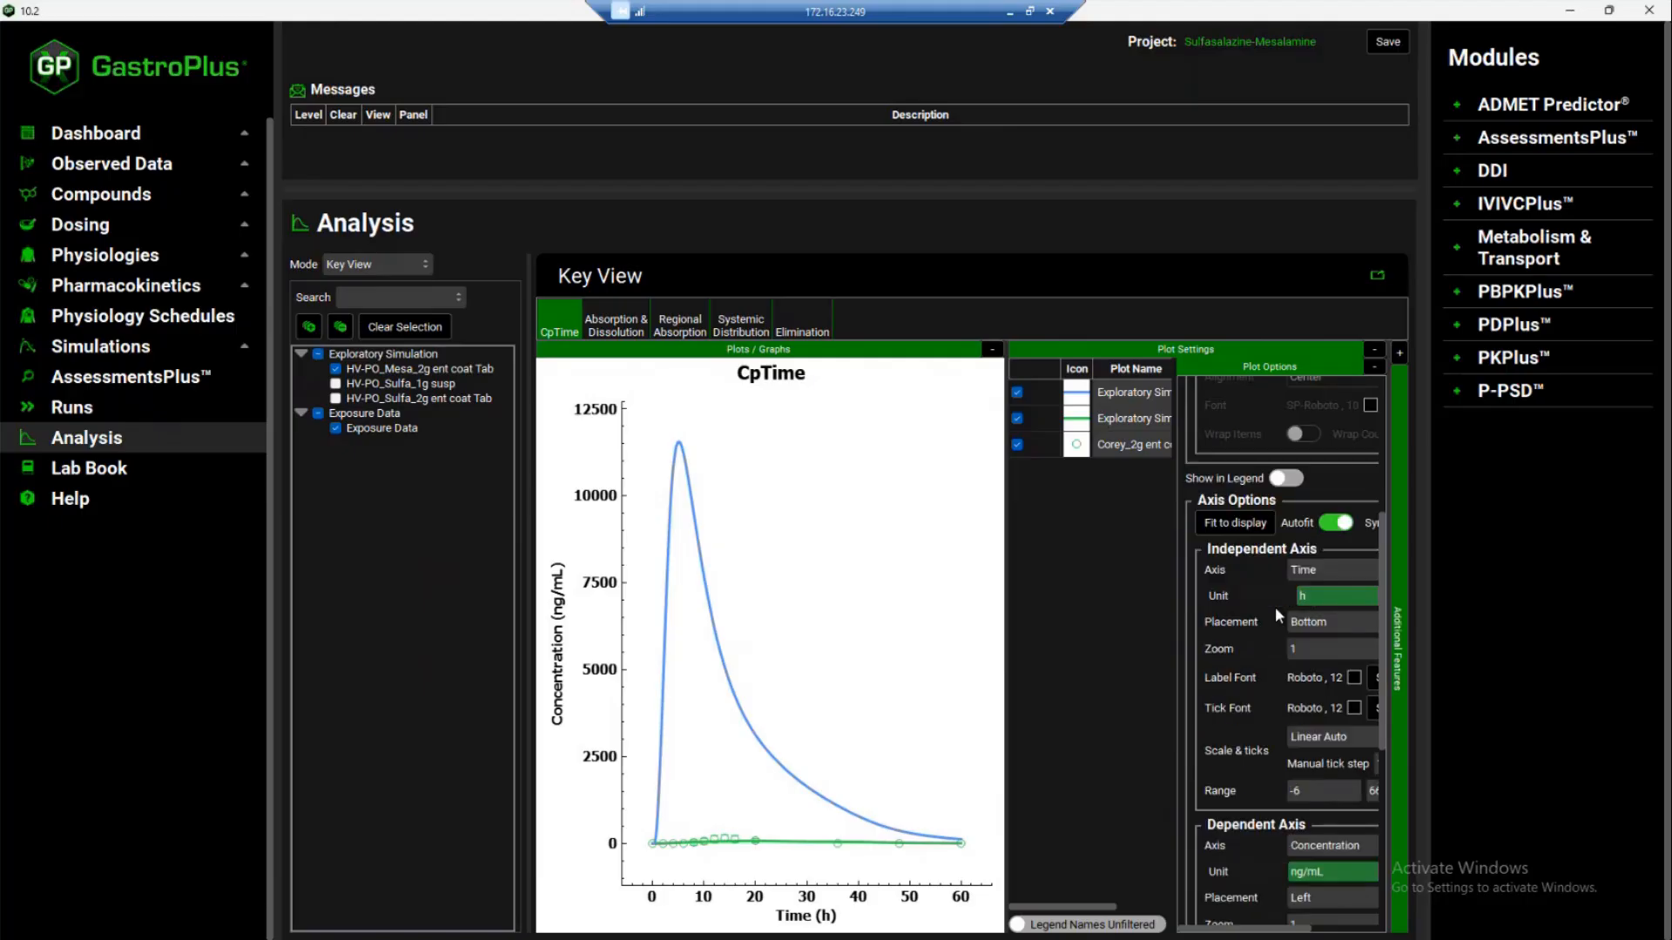
scroll(1275, 608, down, 1)
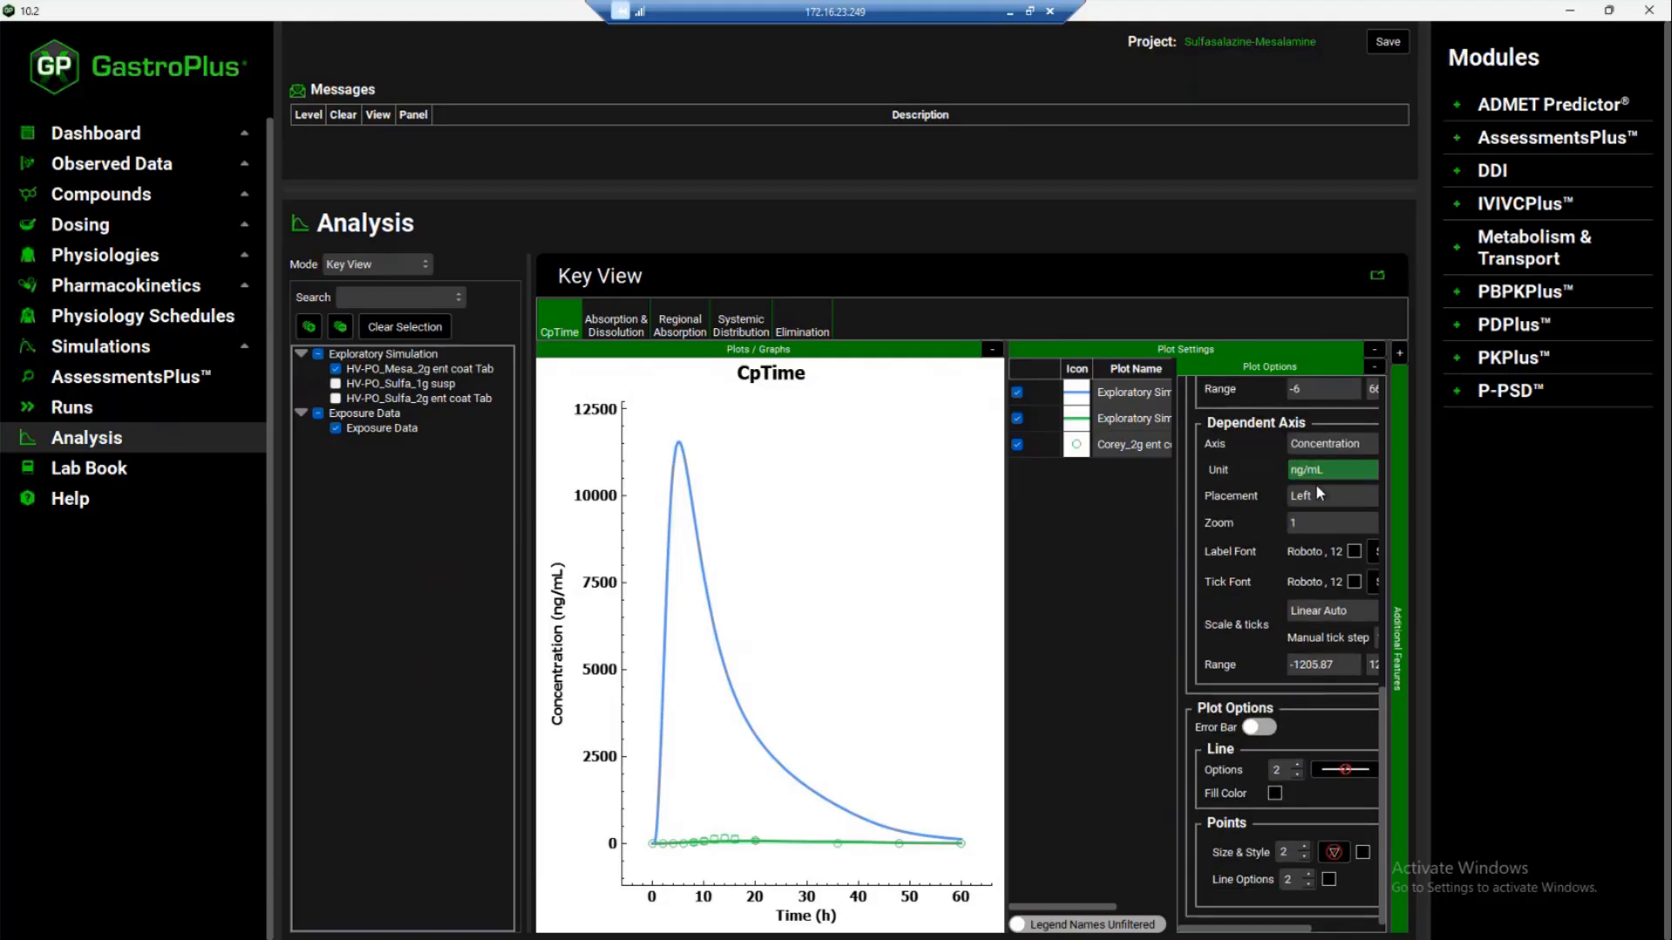
click(1329, 613)
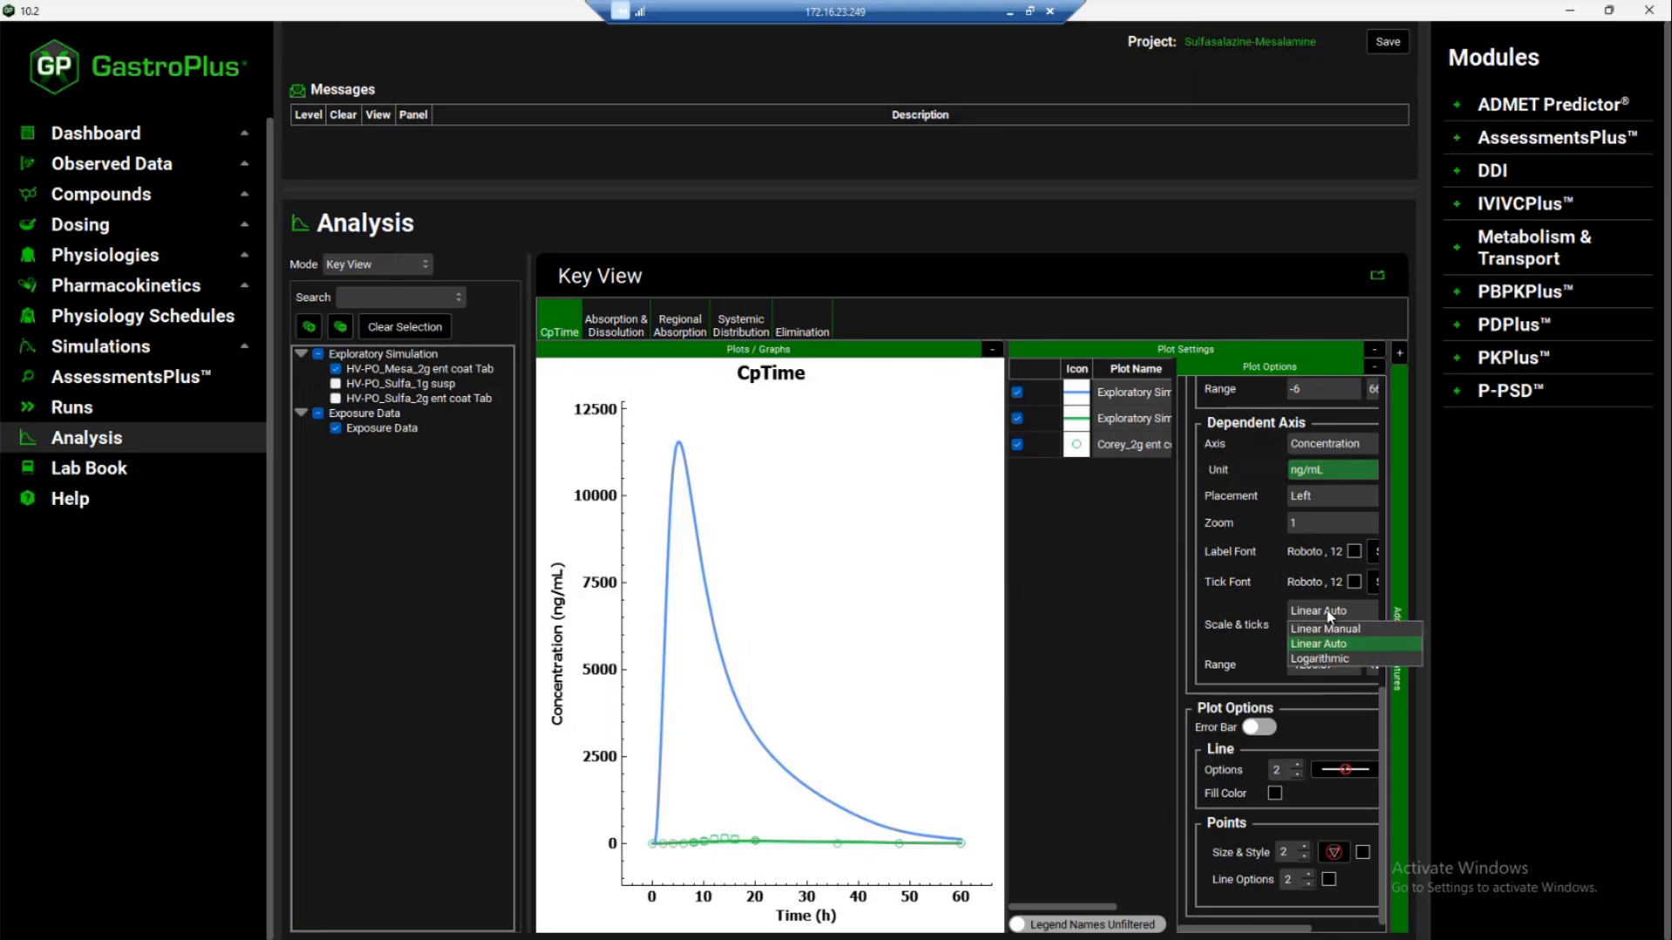
click(1329, 661)
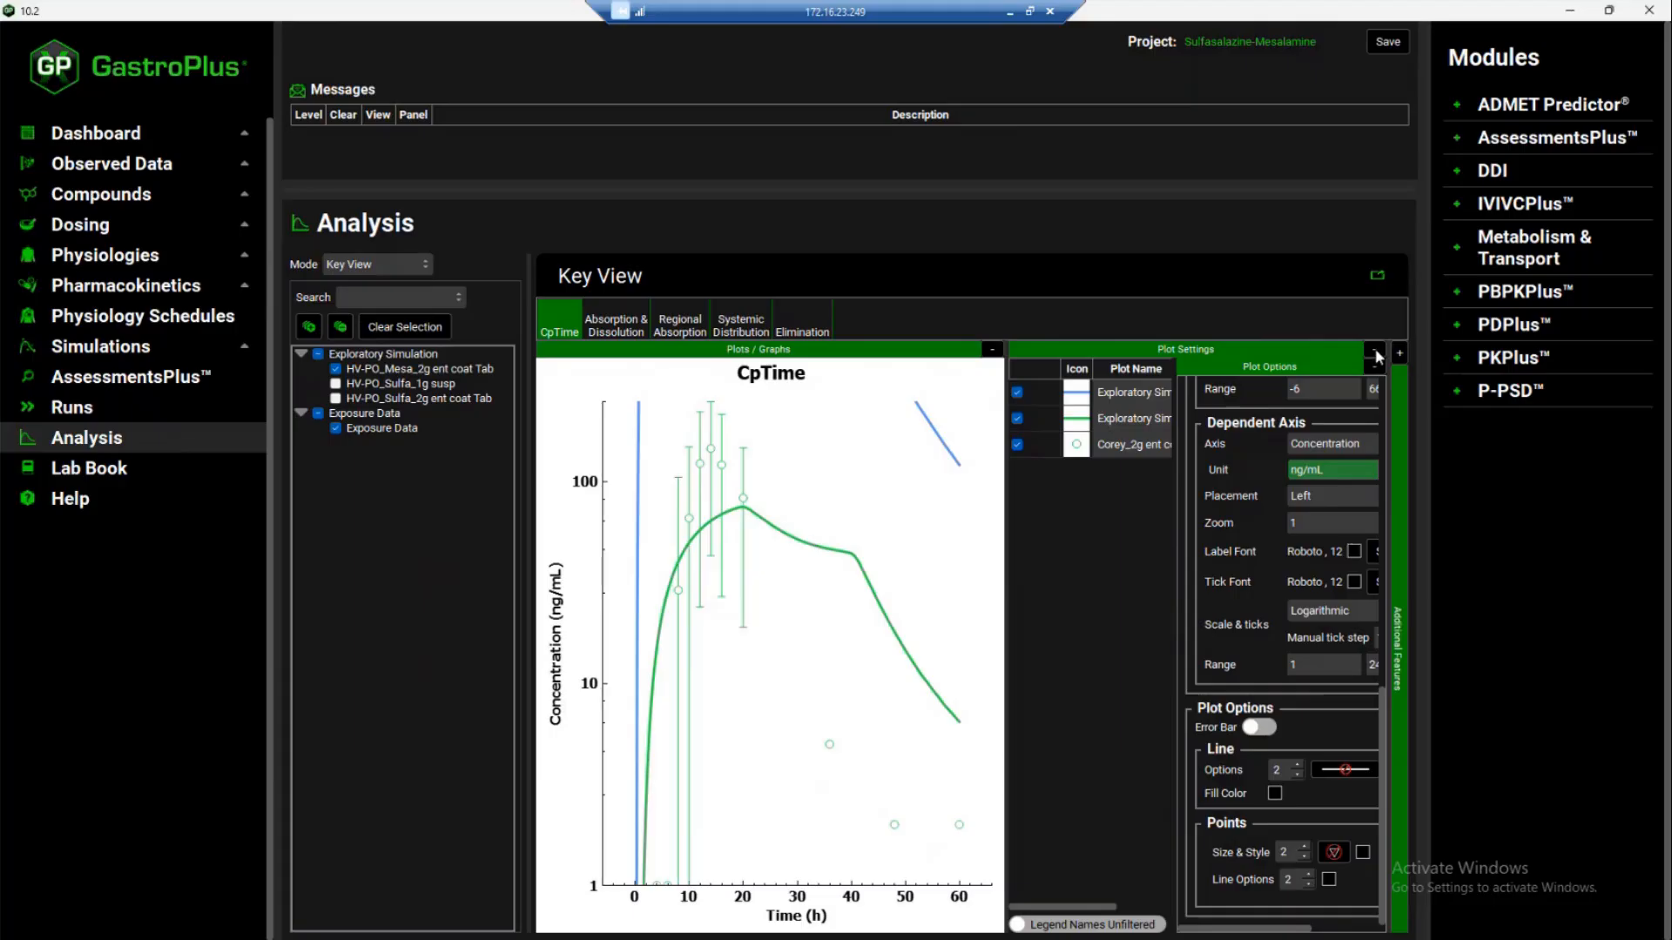
click(1376, 354)
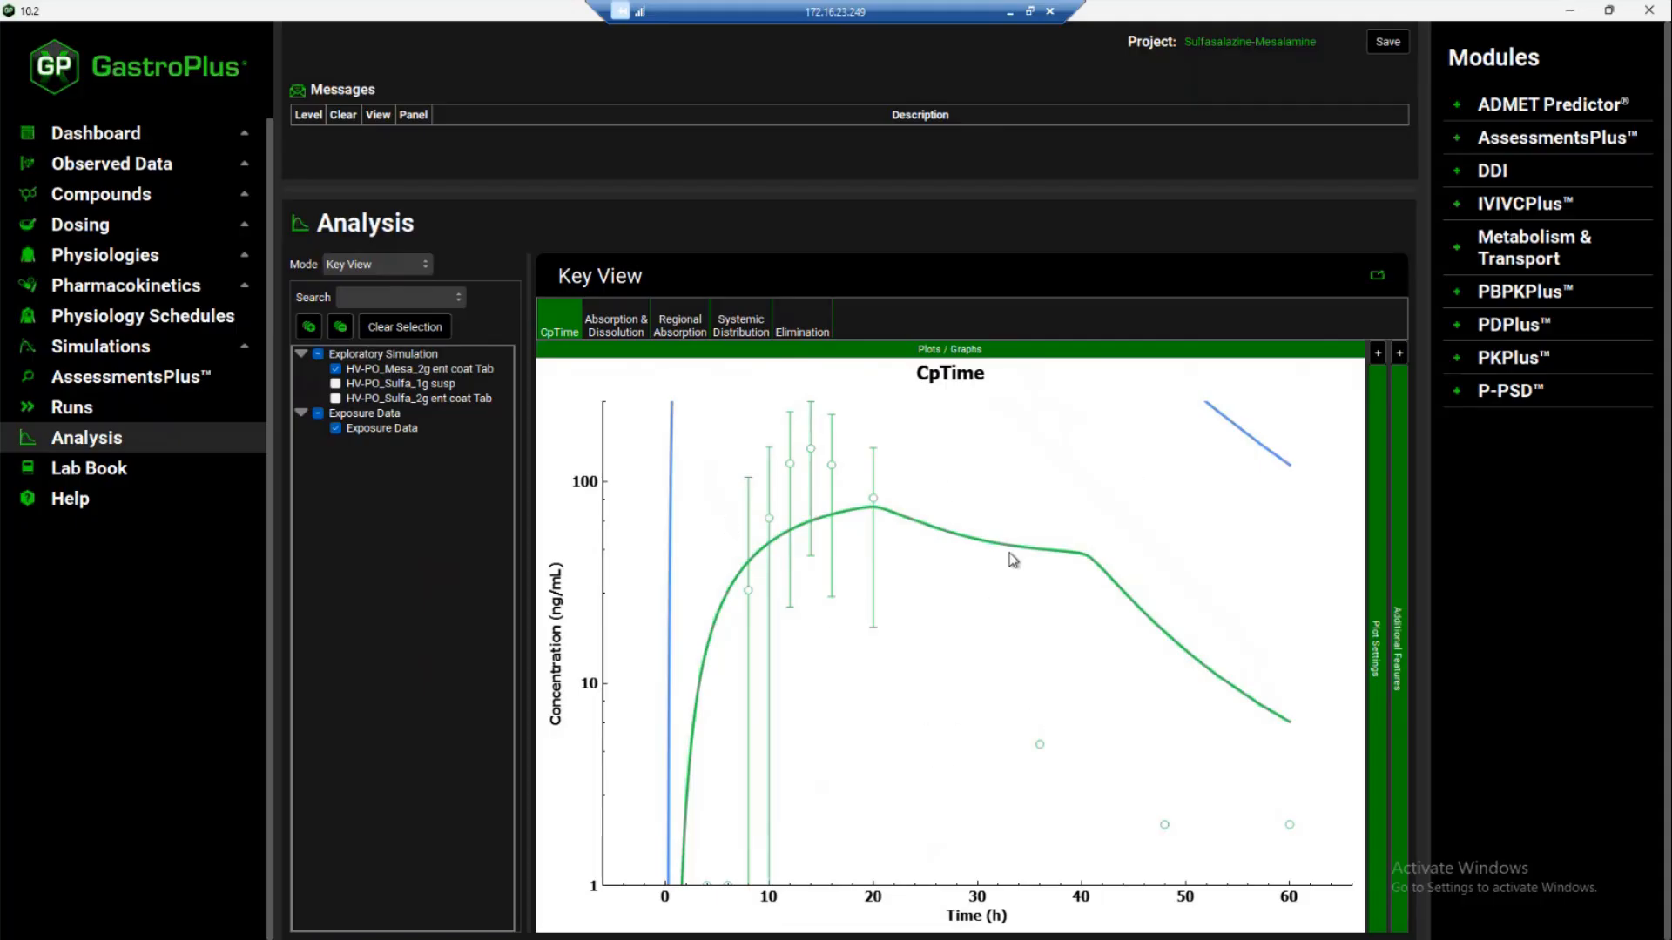
mouse_move(907, 583)
mouse_down()
mouse_move(945, 660)
mouse_move(894, 553)
mouse_up()
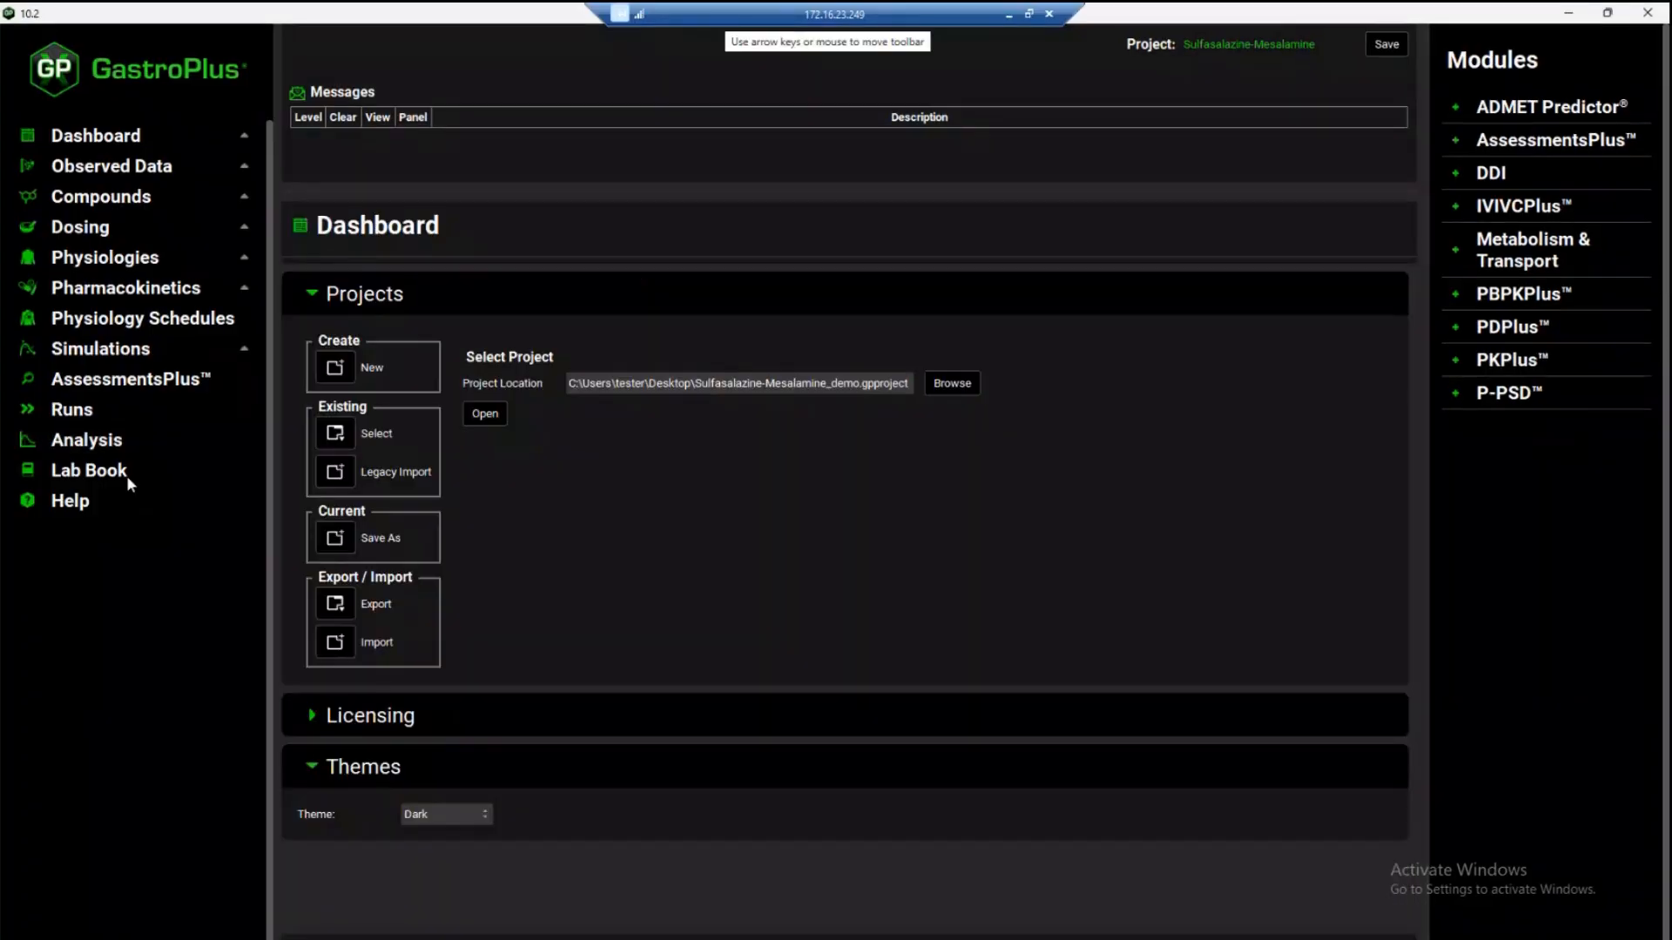
Review the Asacol Invitro Dissolution Release profile in the observed data, including its Weibull fit table and plot
click(93, 166)
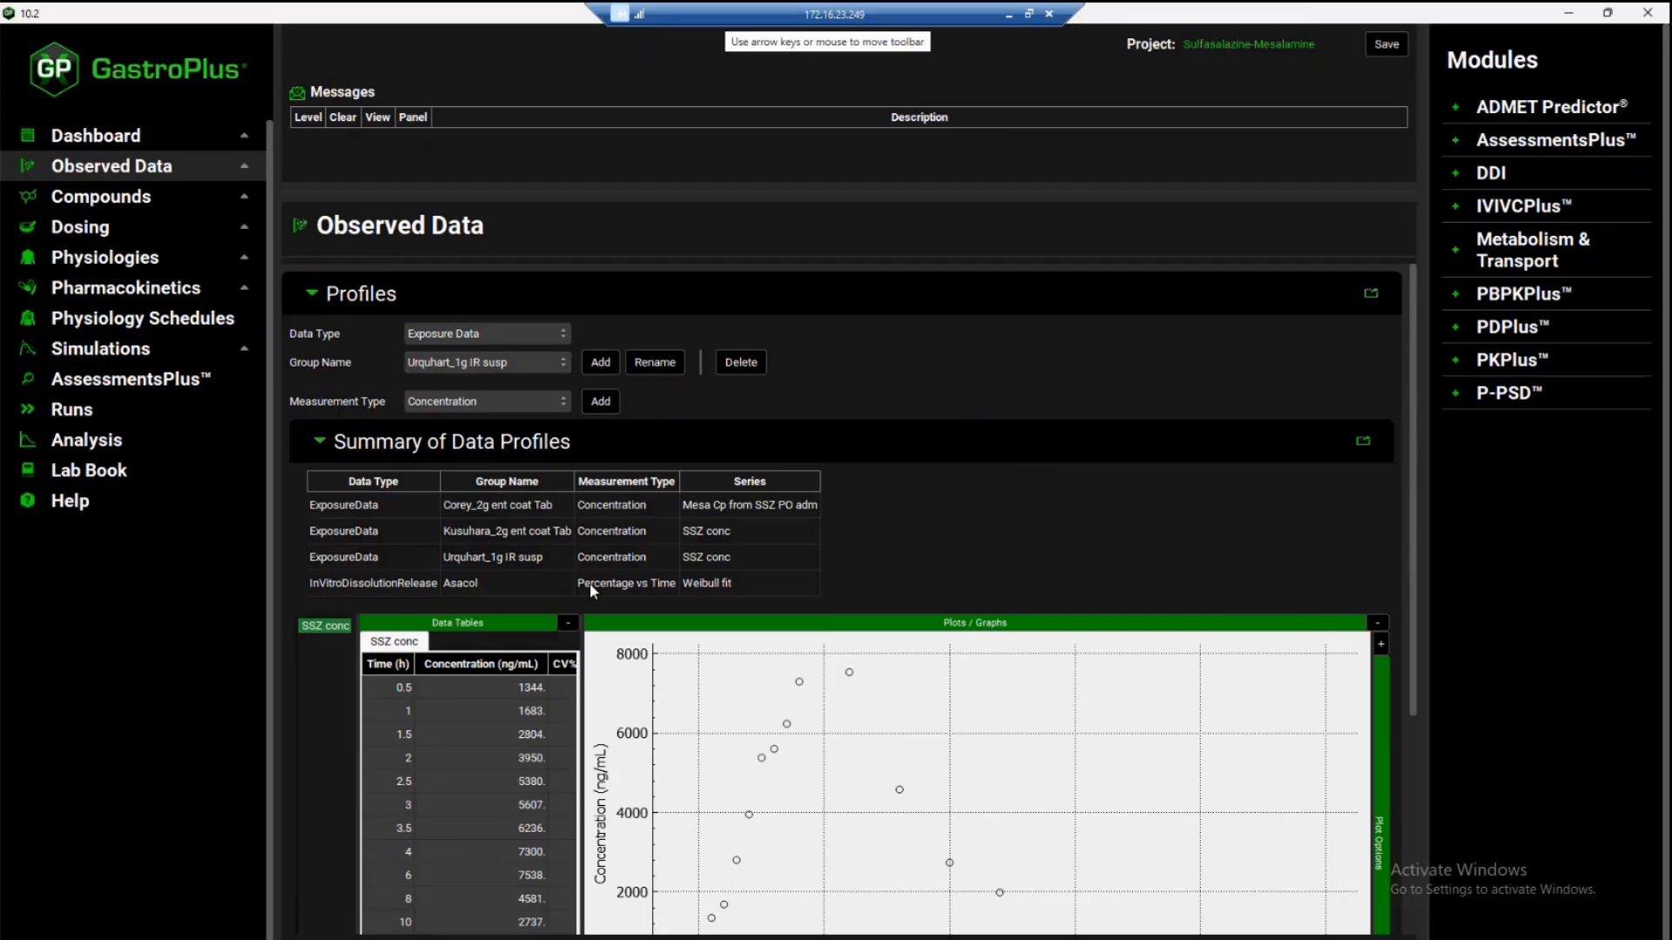
click(494, 333)
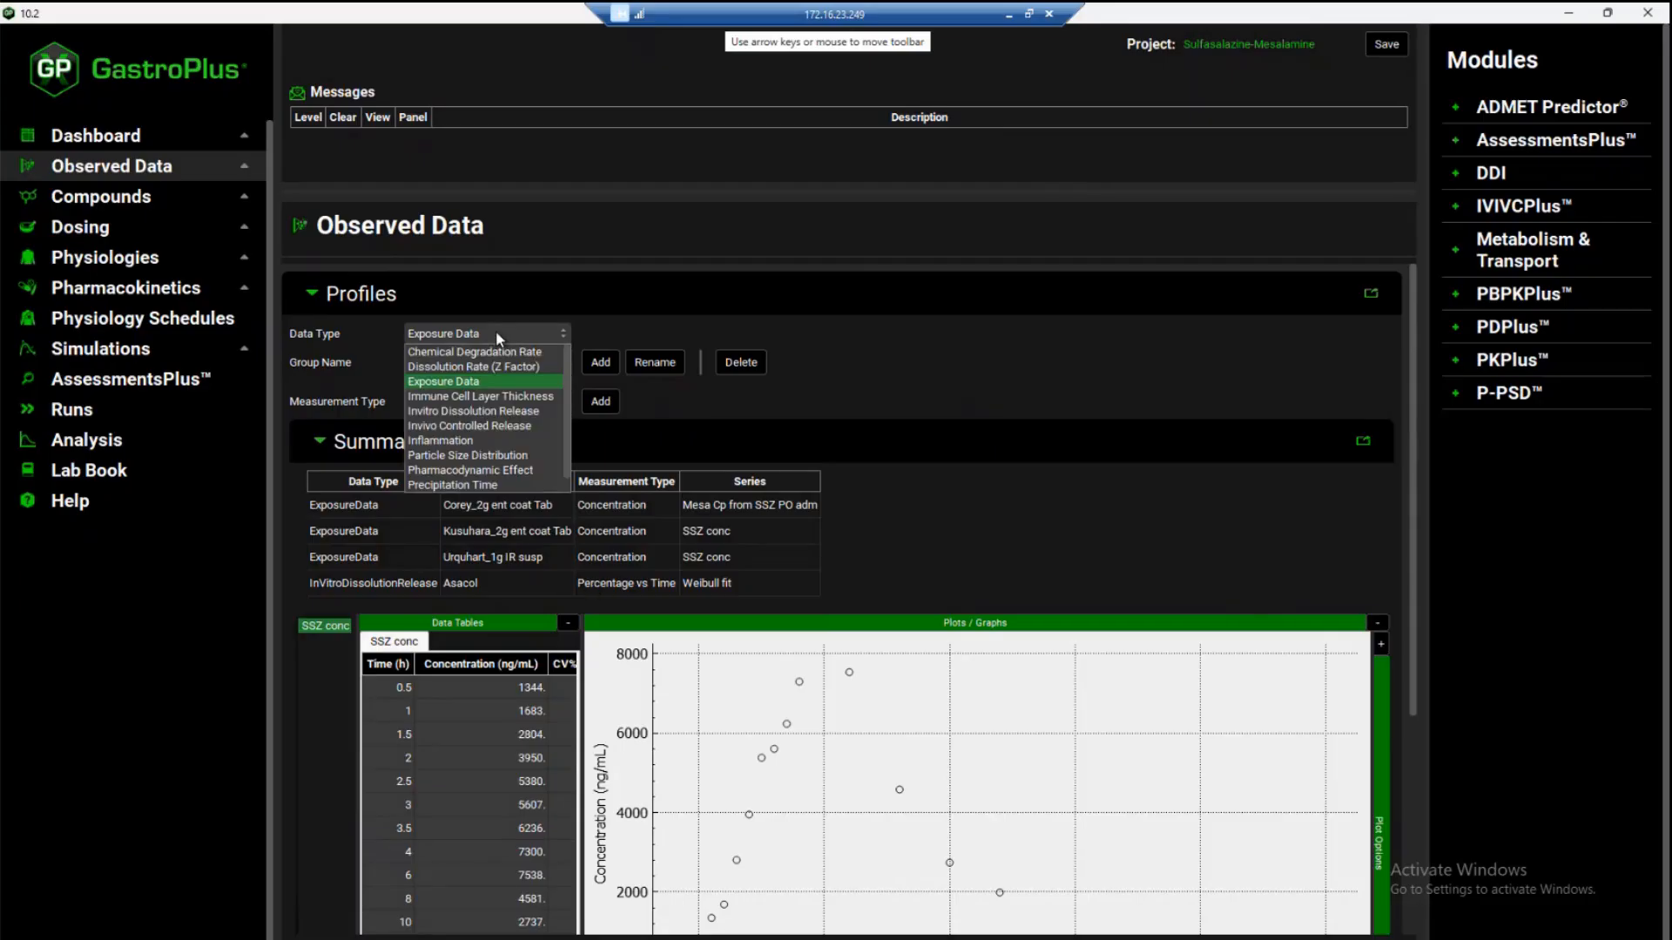
click(493, 413)
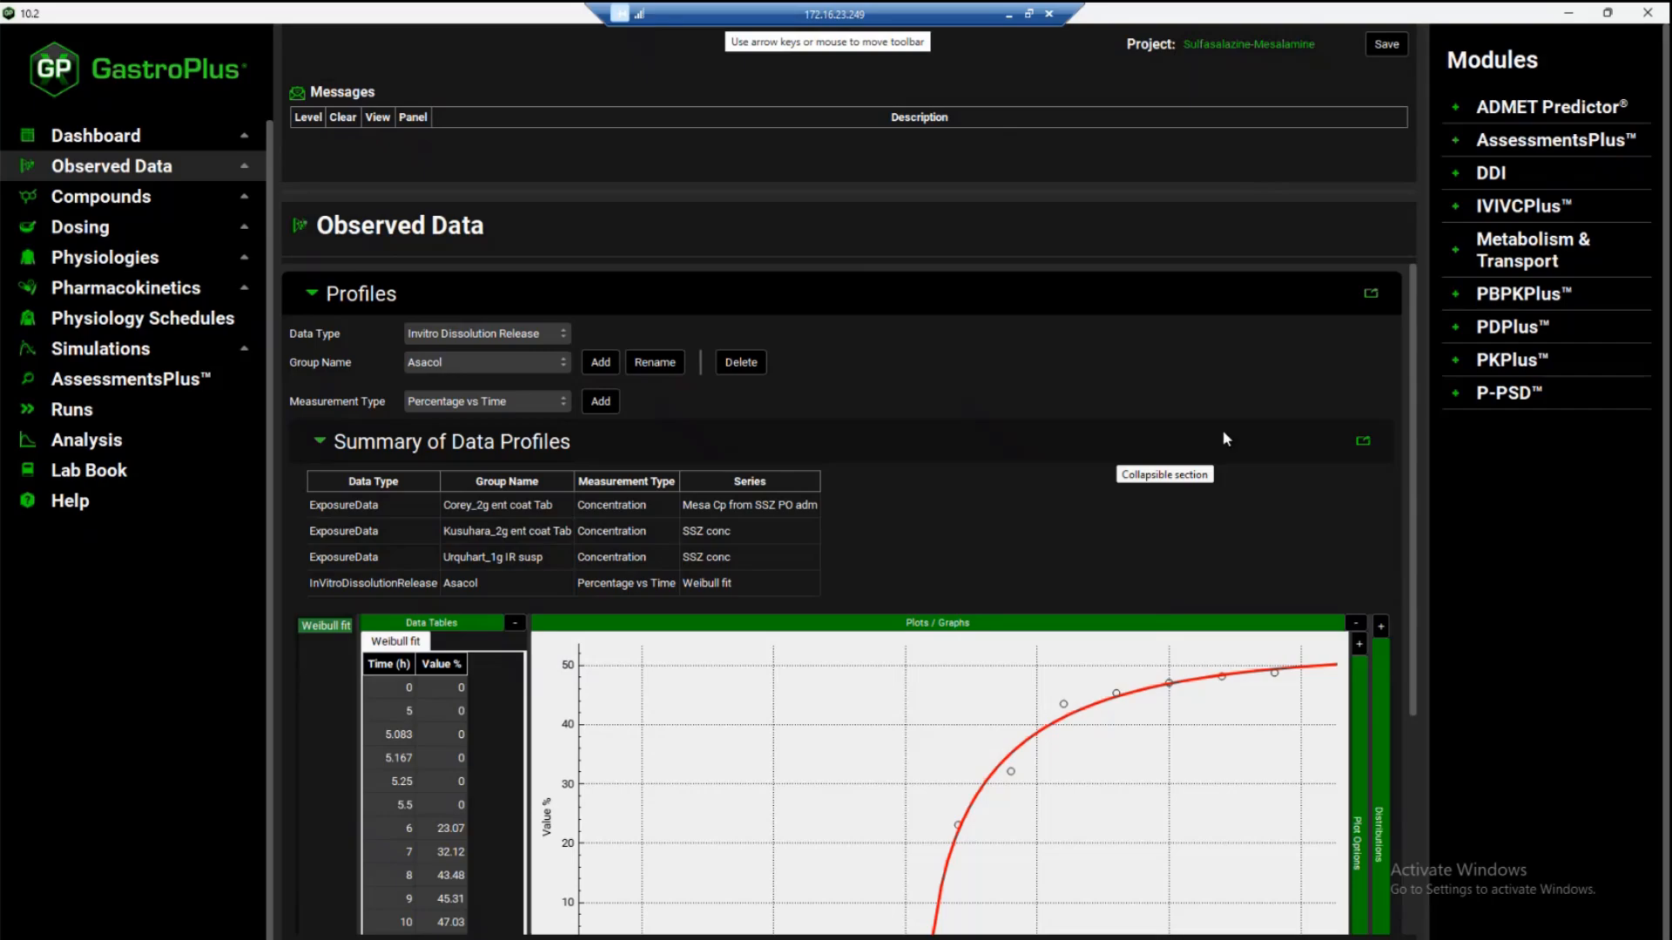
drag(1413, 427, 1408, 541)
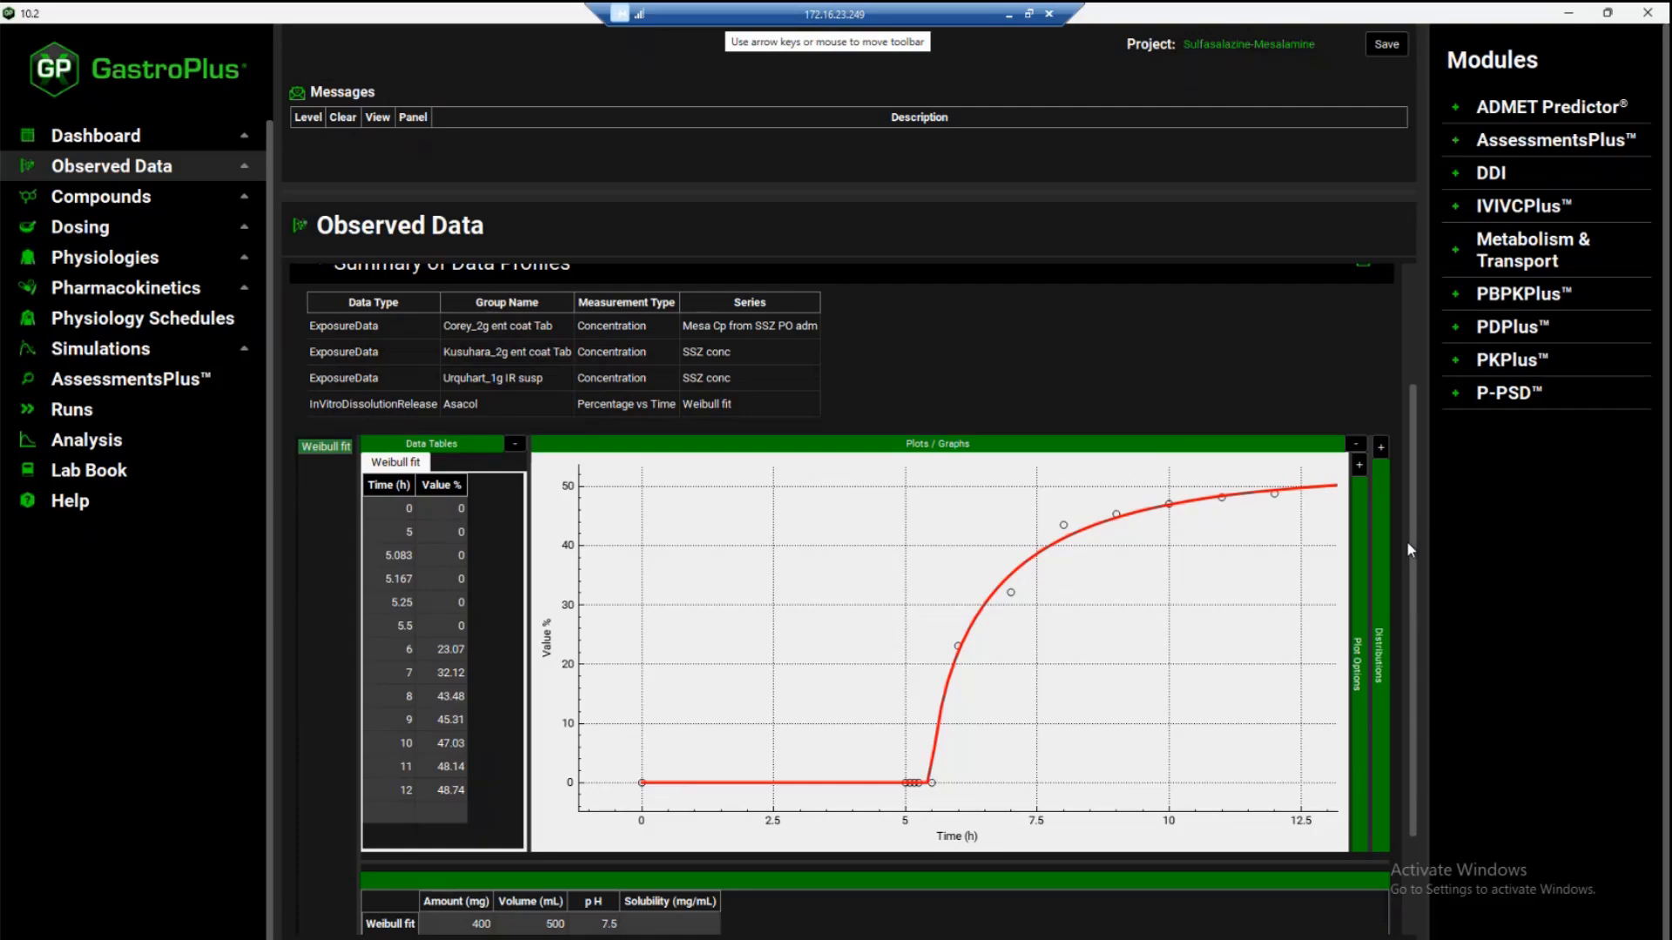
scroll(1412, 577, up, 3)
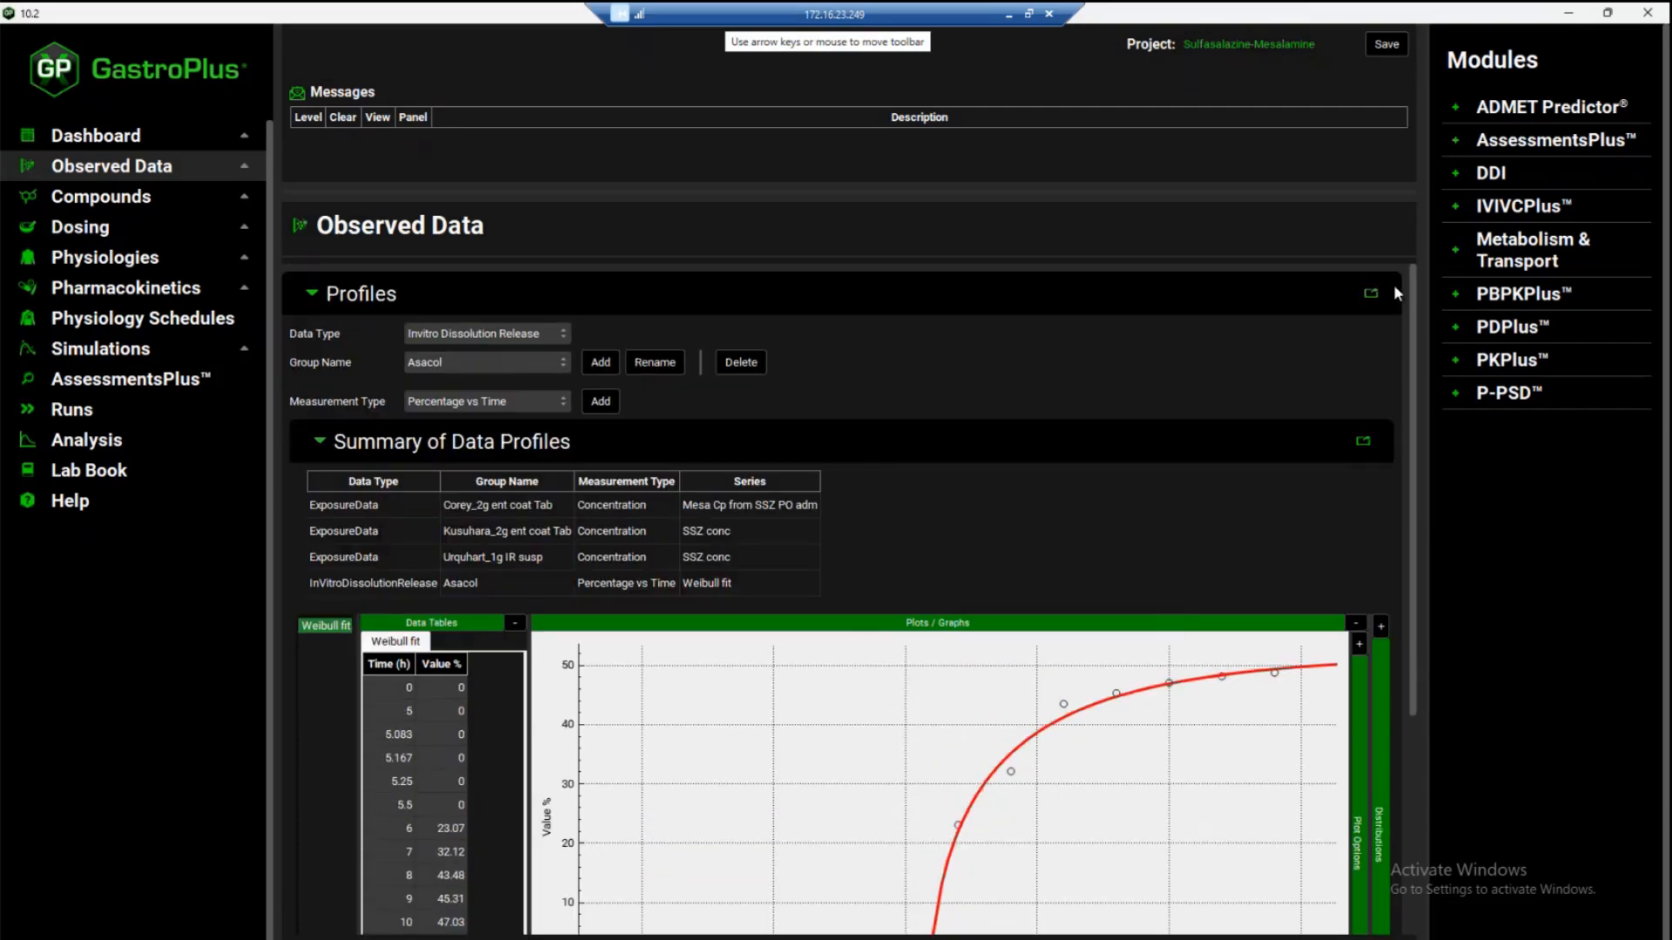
Add an Exposure Data group named "Asacol gut tissue conc" to the observed data
click(526, 338)
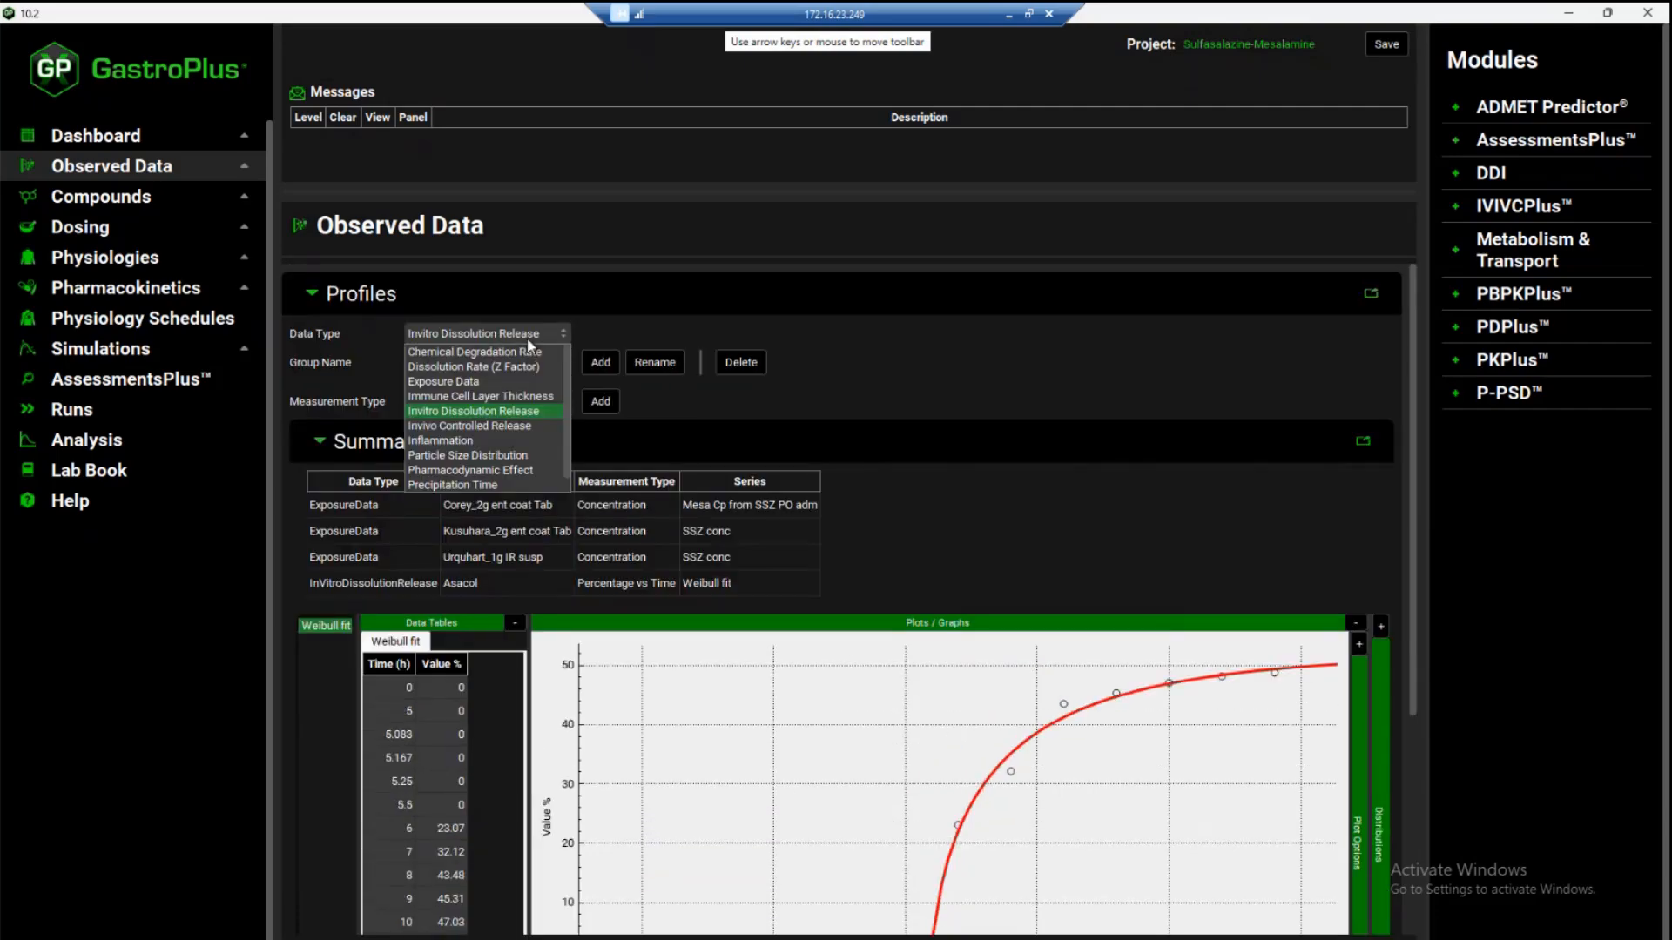
click(493, 383)
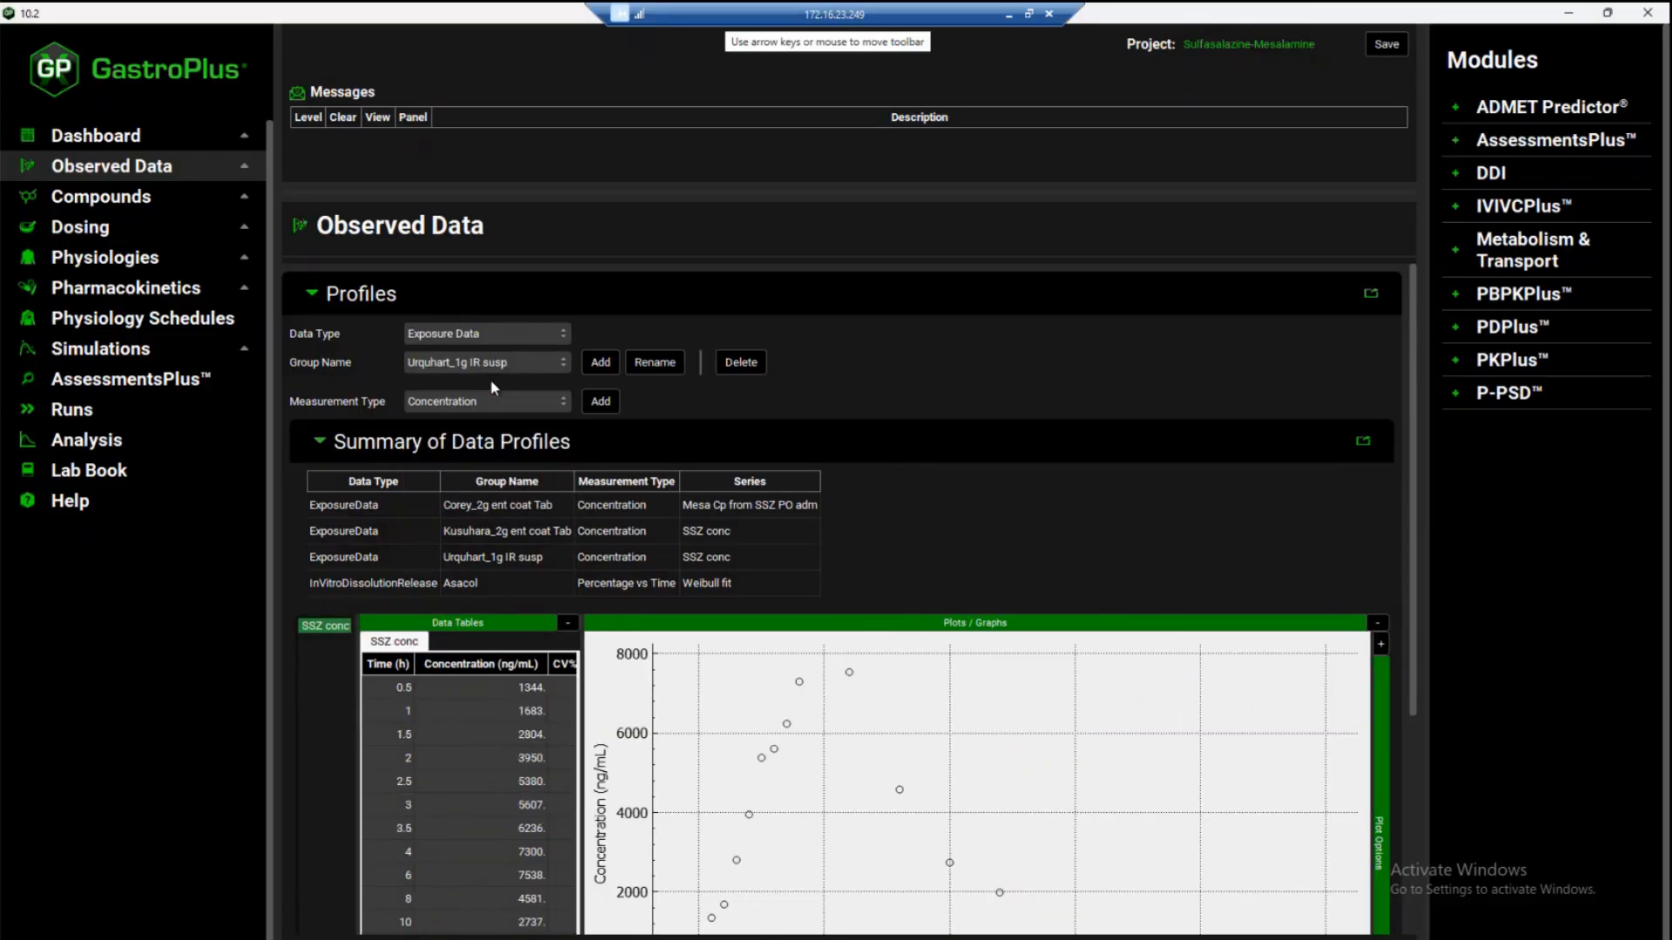
click(600, 363)
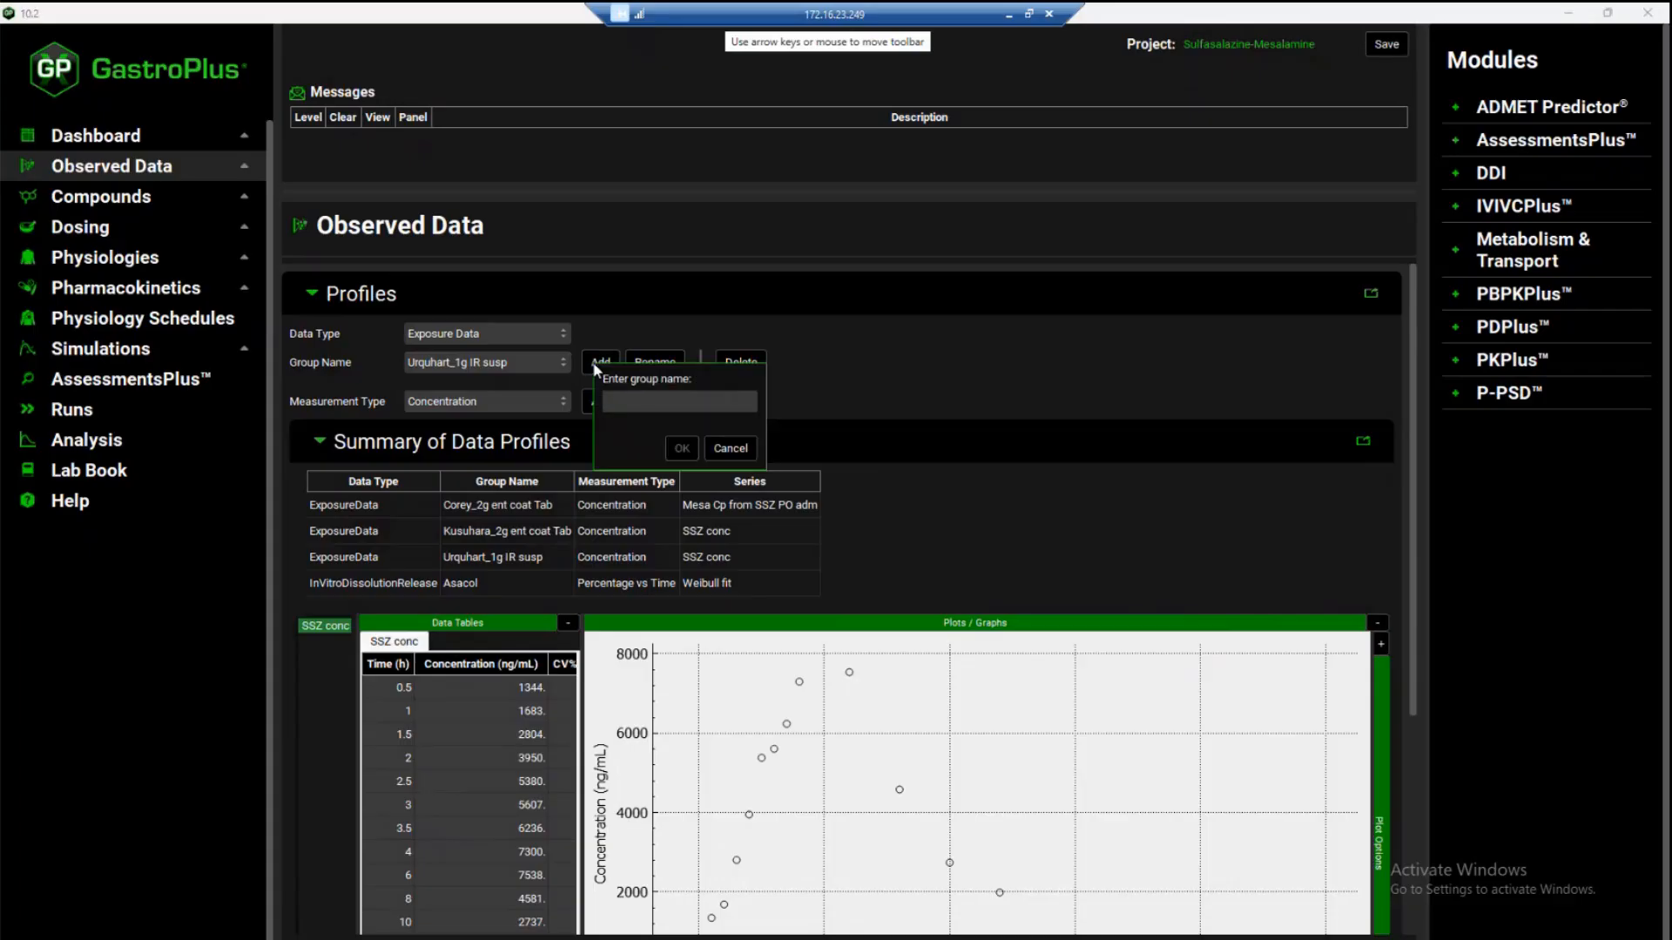
text(Asacol gut tissue conc)
key(Return)
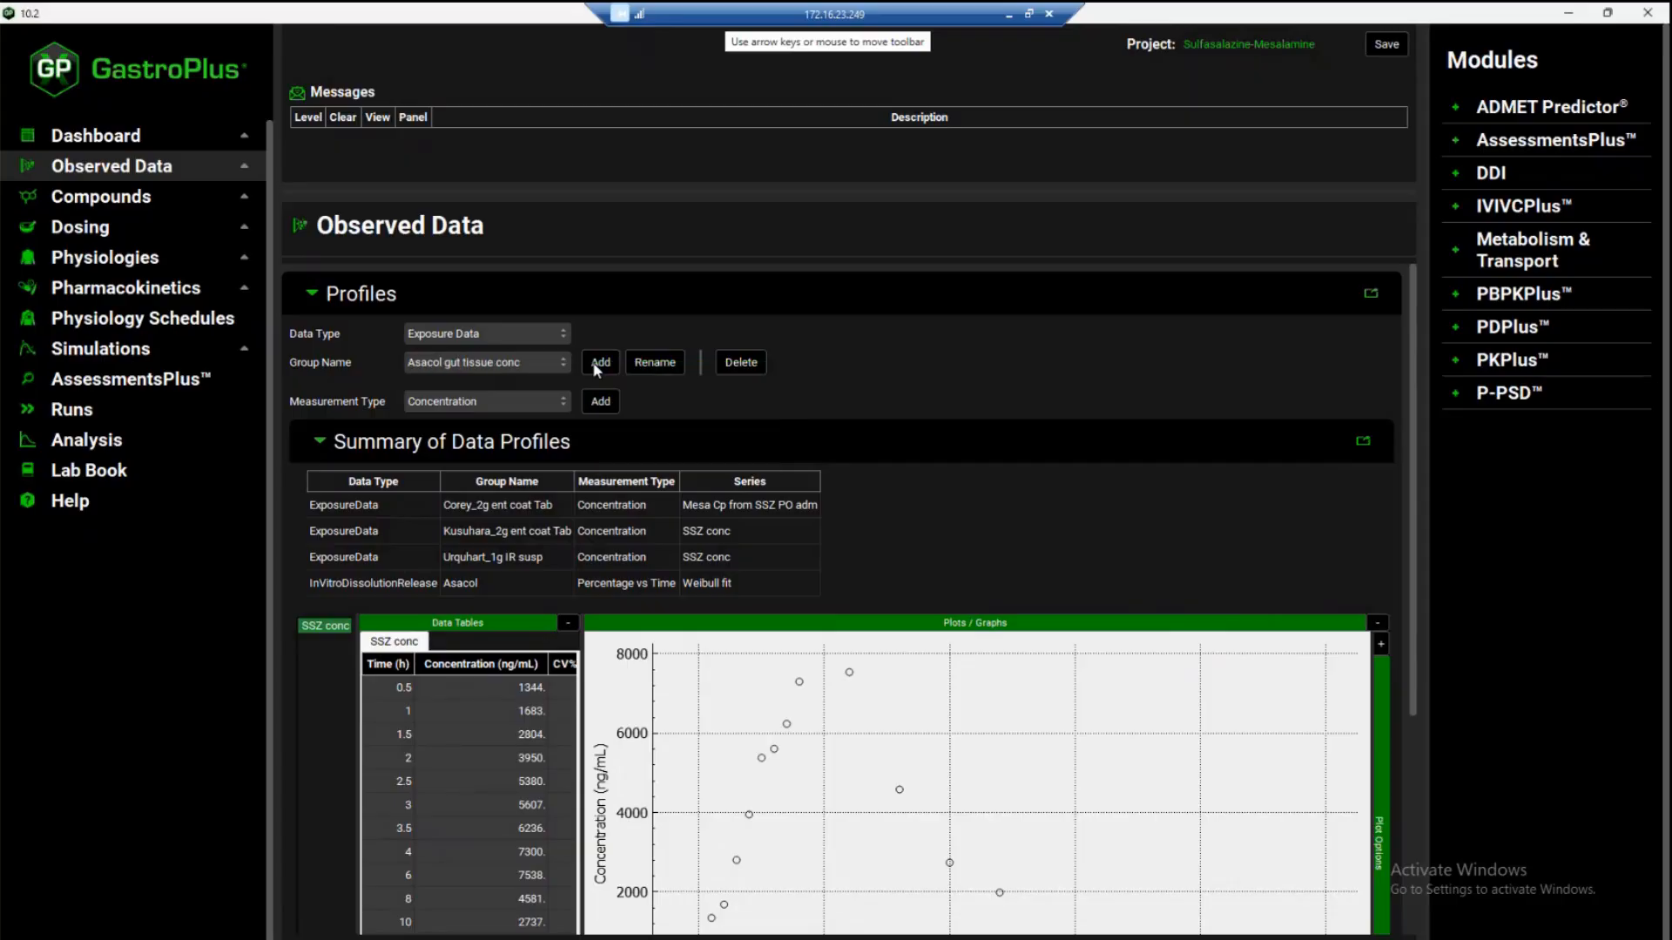
Add a Concentration series named "Rectum conc" to the Asacol gut tissue conc group
click(607, 405)
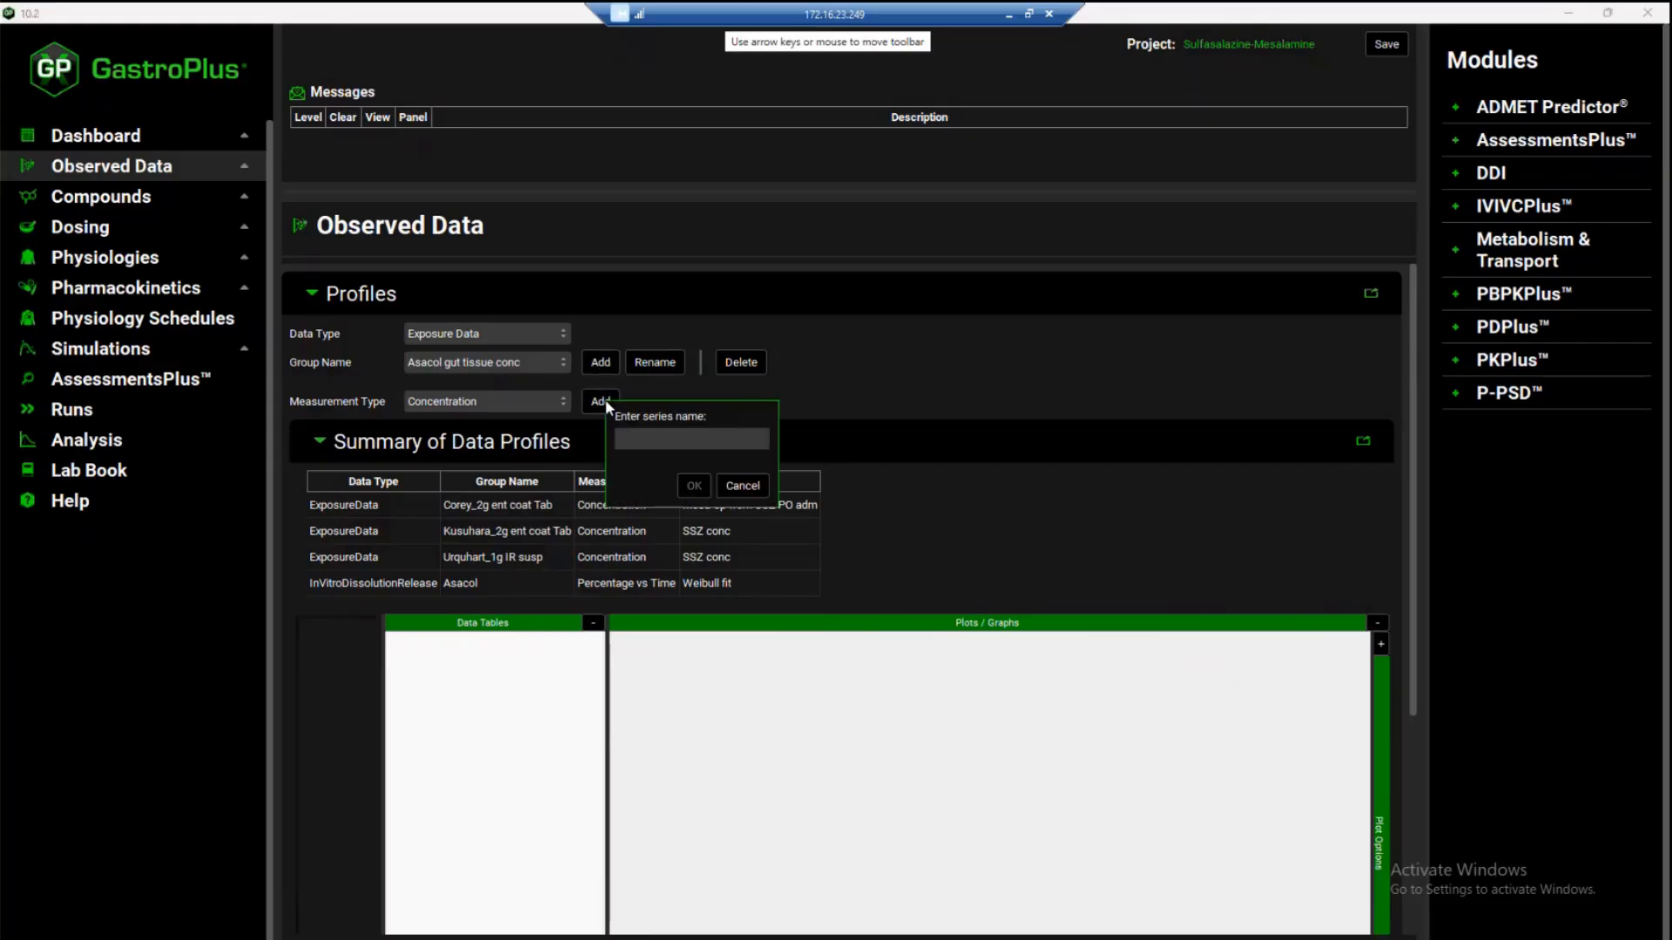
text(Rectum conc)
key(Return)
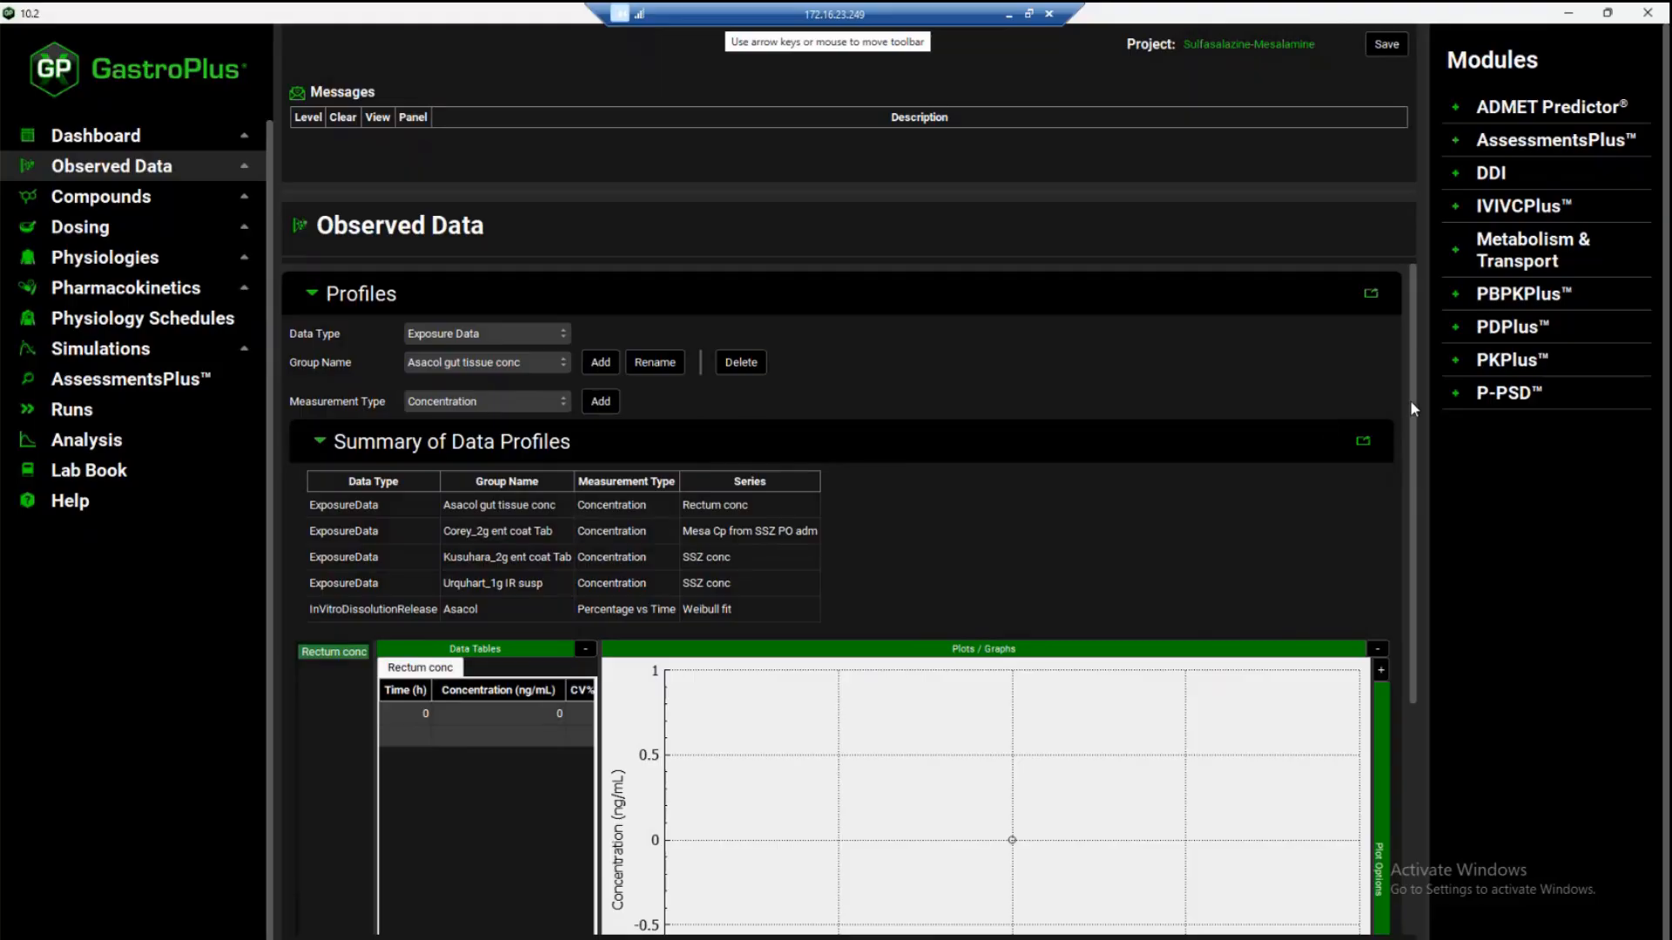
Set the Rectum conc series' concentration unit to µg/mL and enter a data point of 108.5 at 176.5 h
drag(1409, 400, 1407, 508)
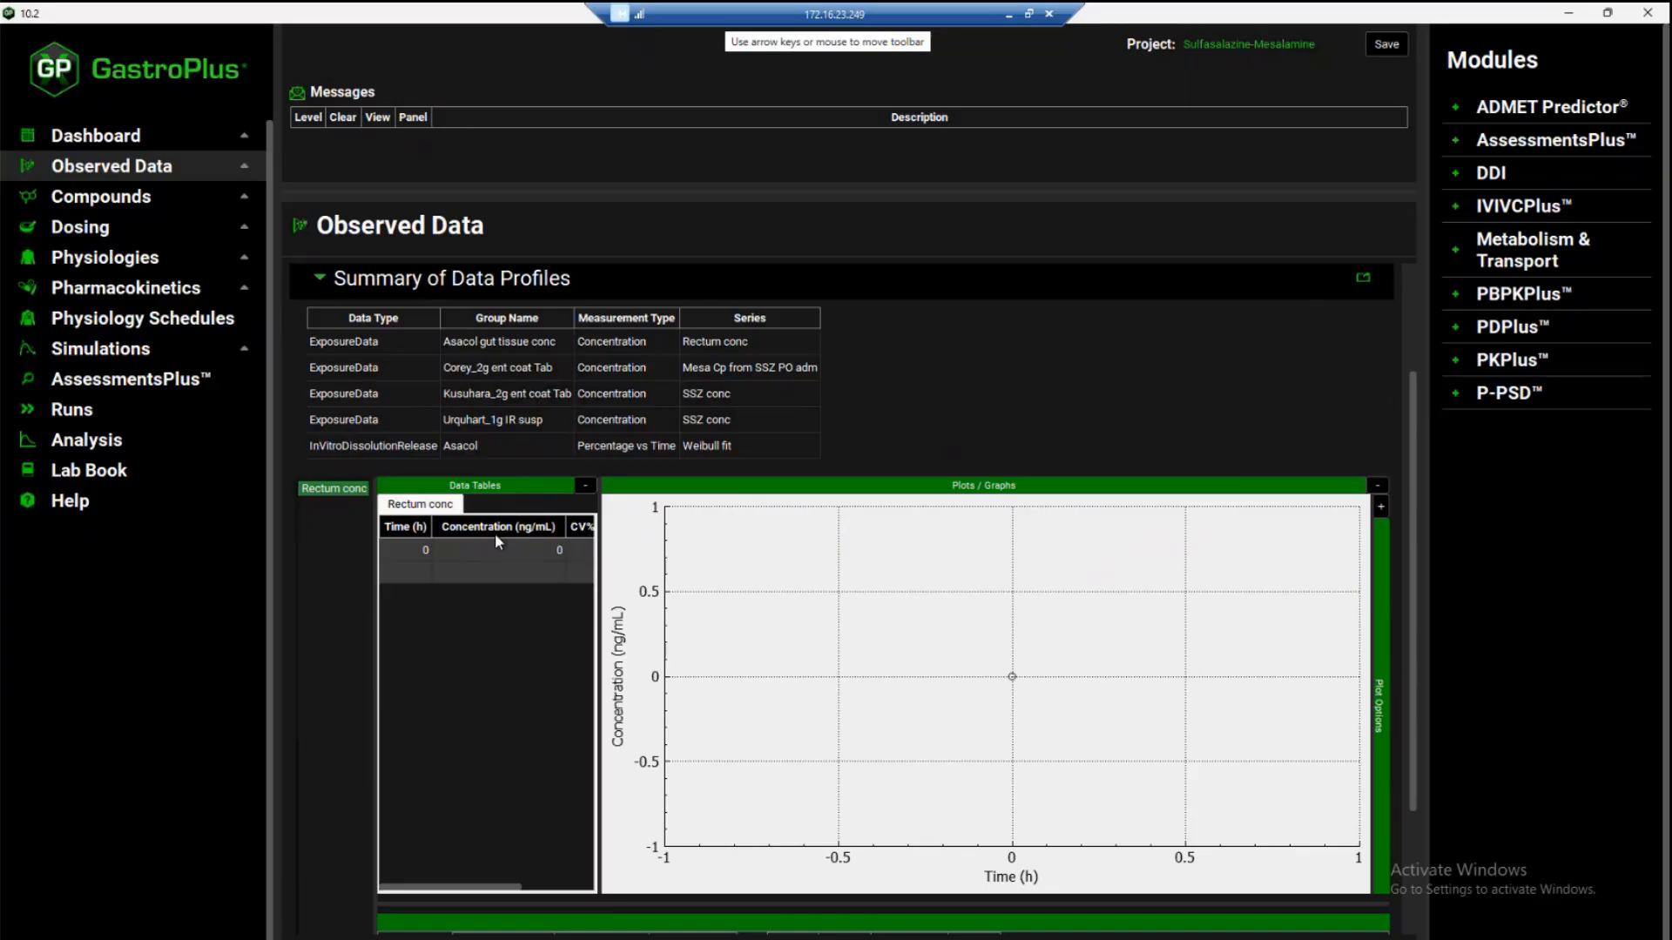
click(547, 530)
click(557, 529)
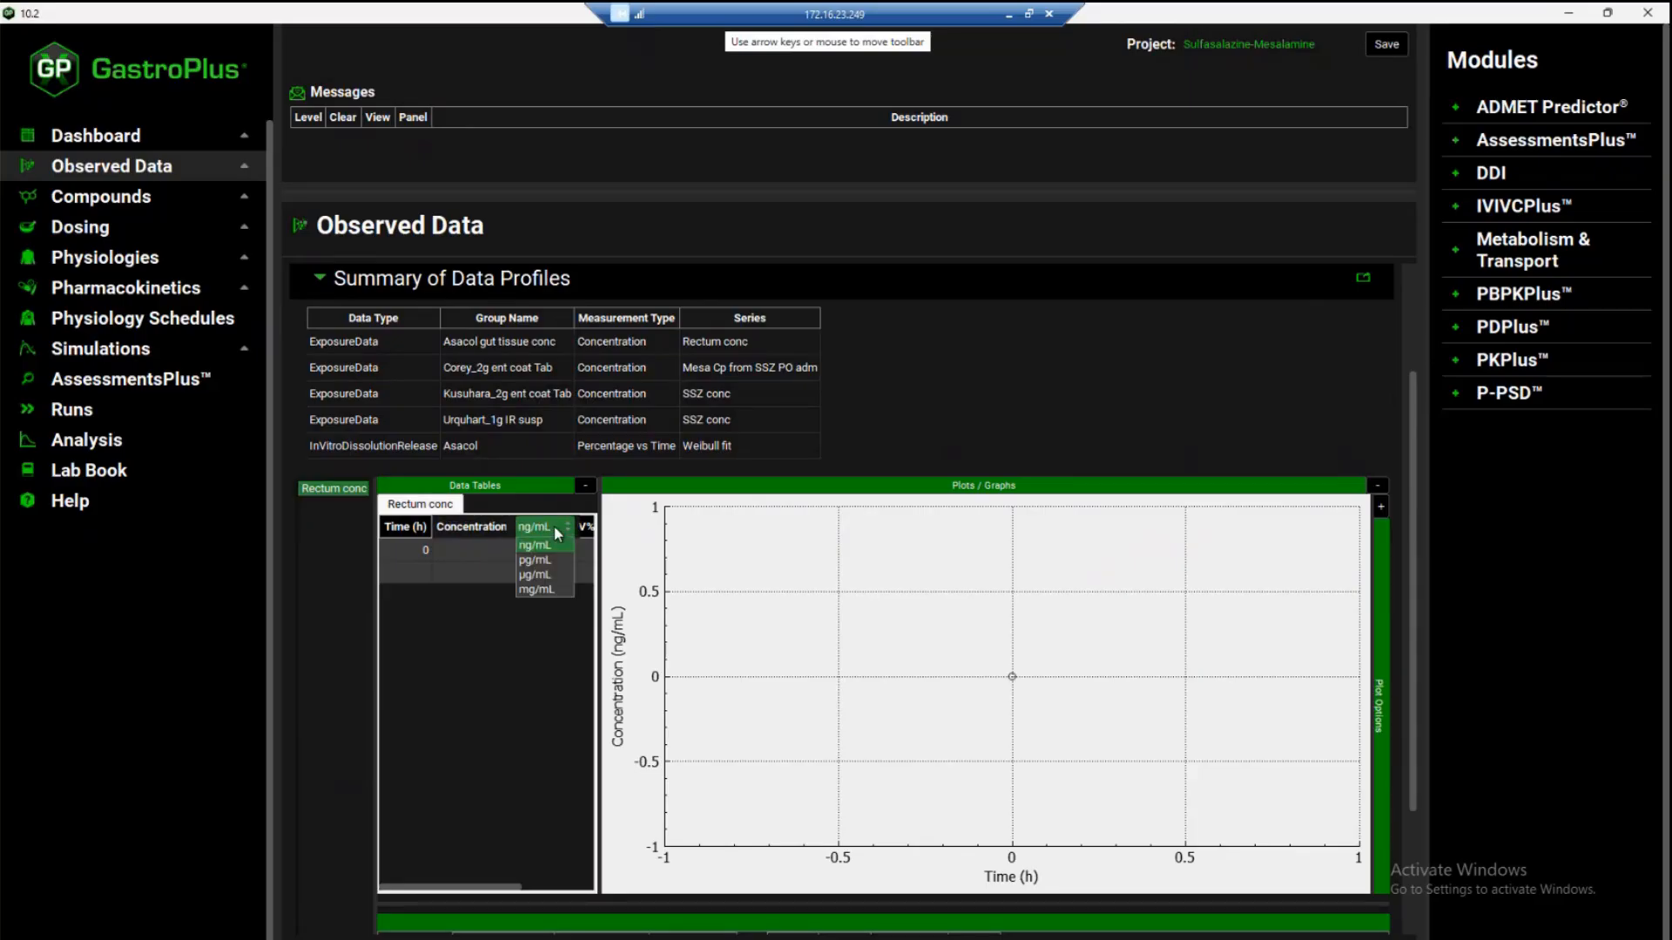
click(546, 577)
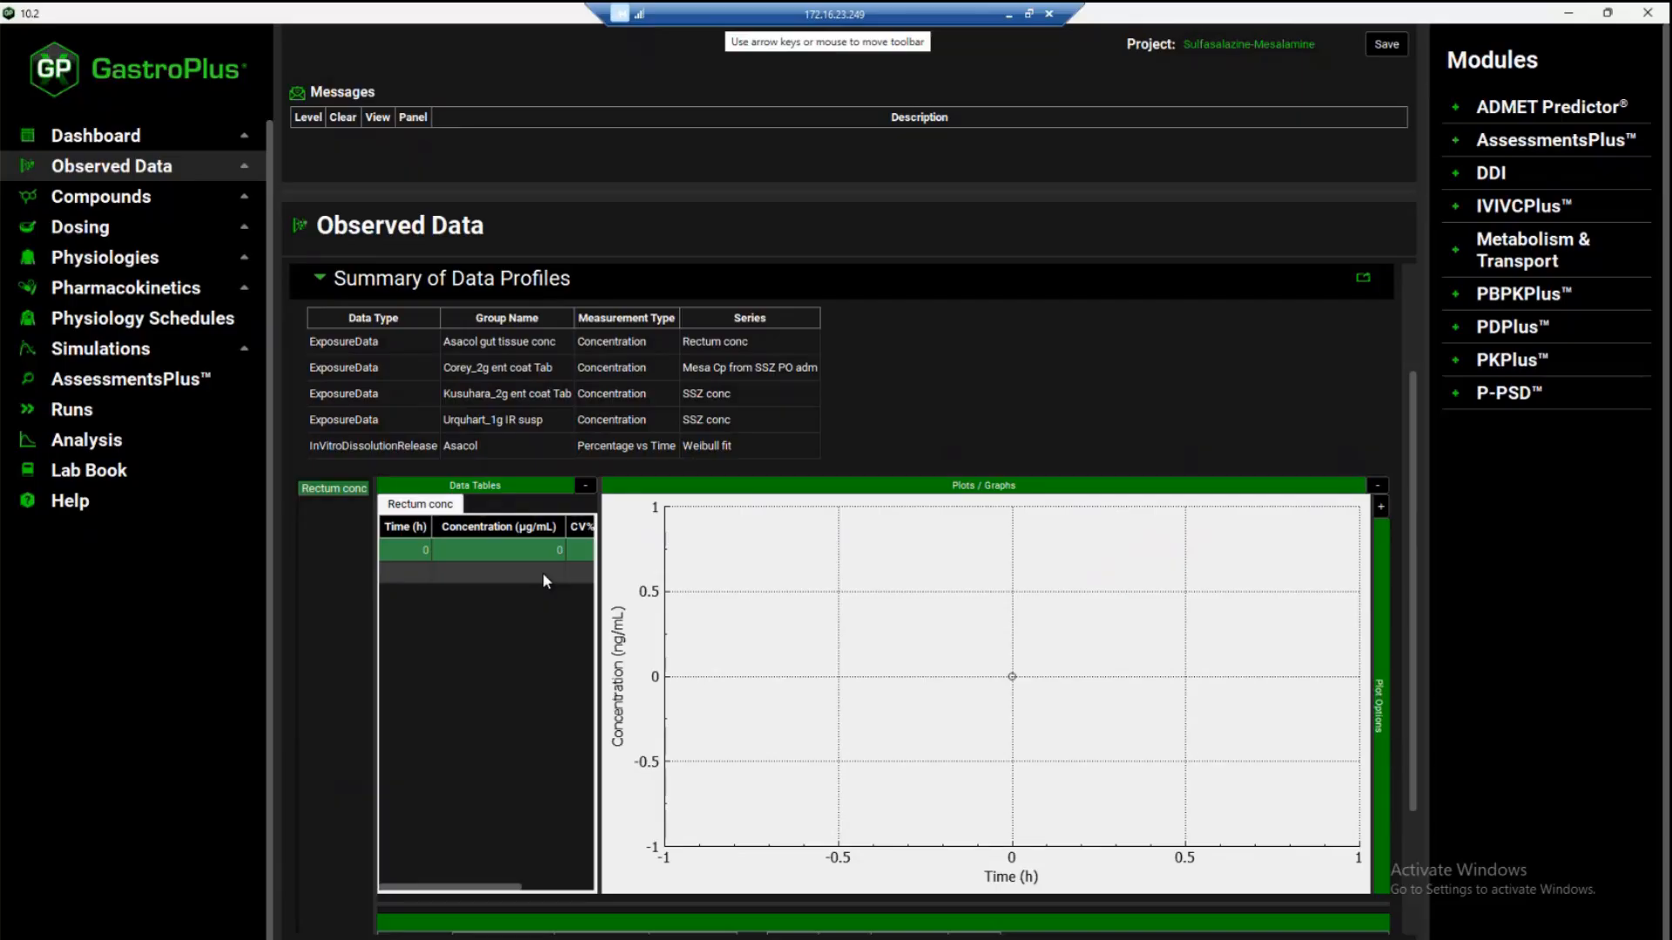
click(410, 547)
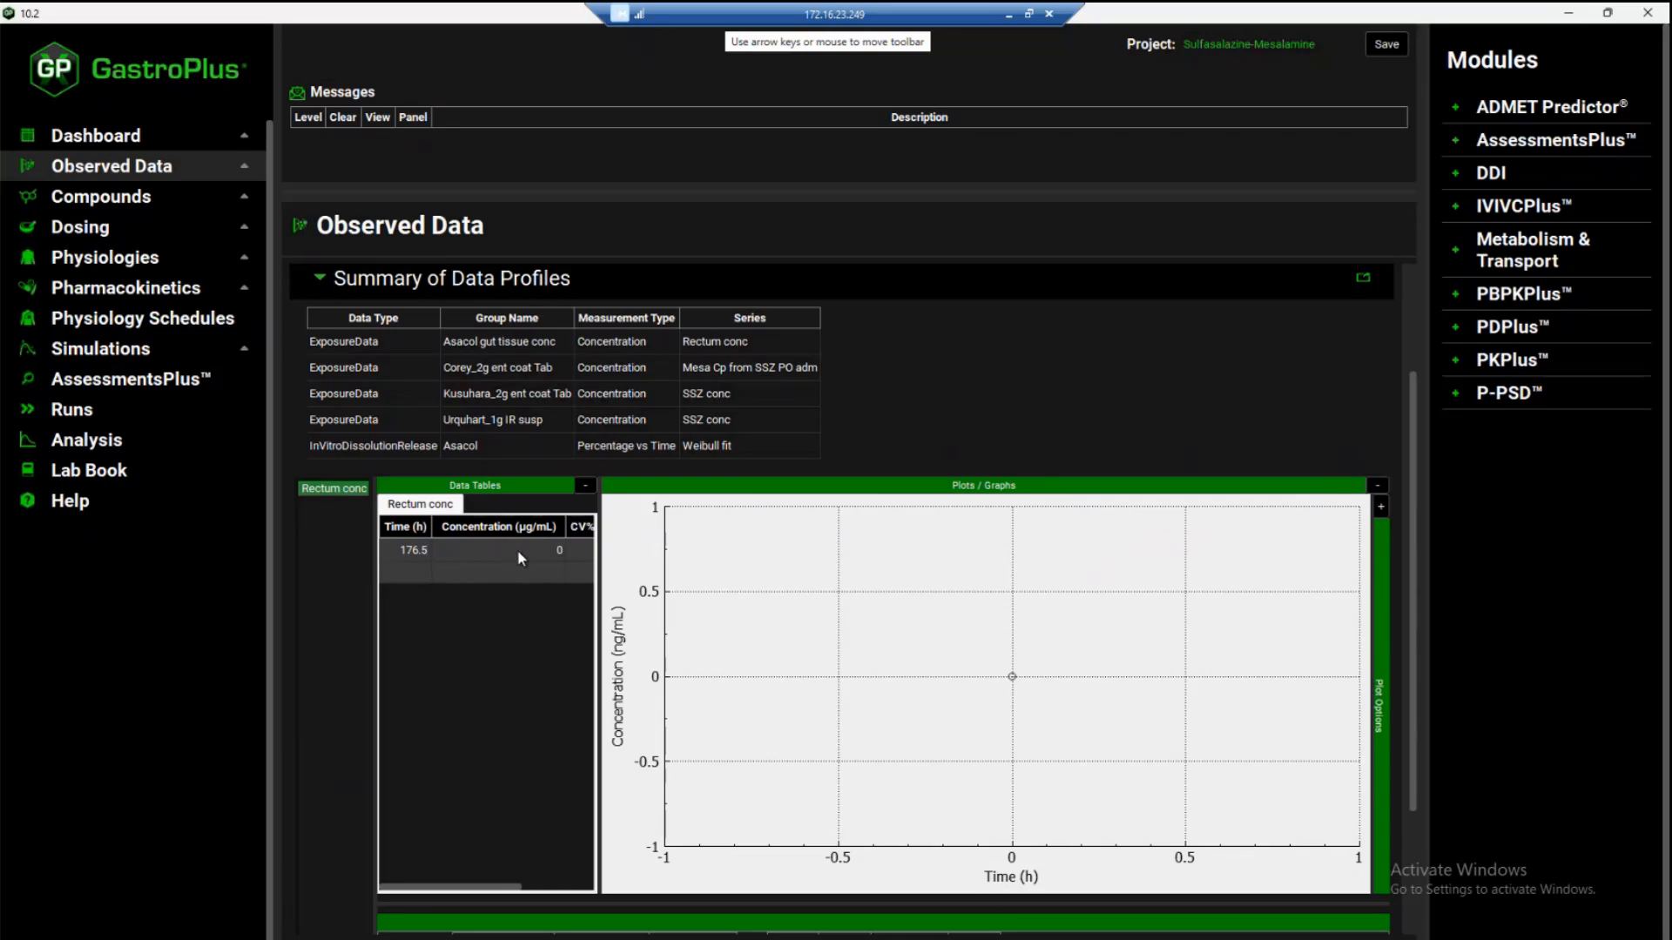
click(562, 553)
text(108.5)
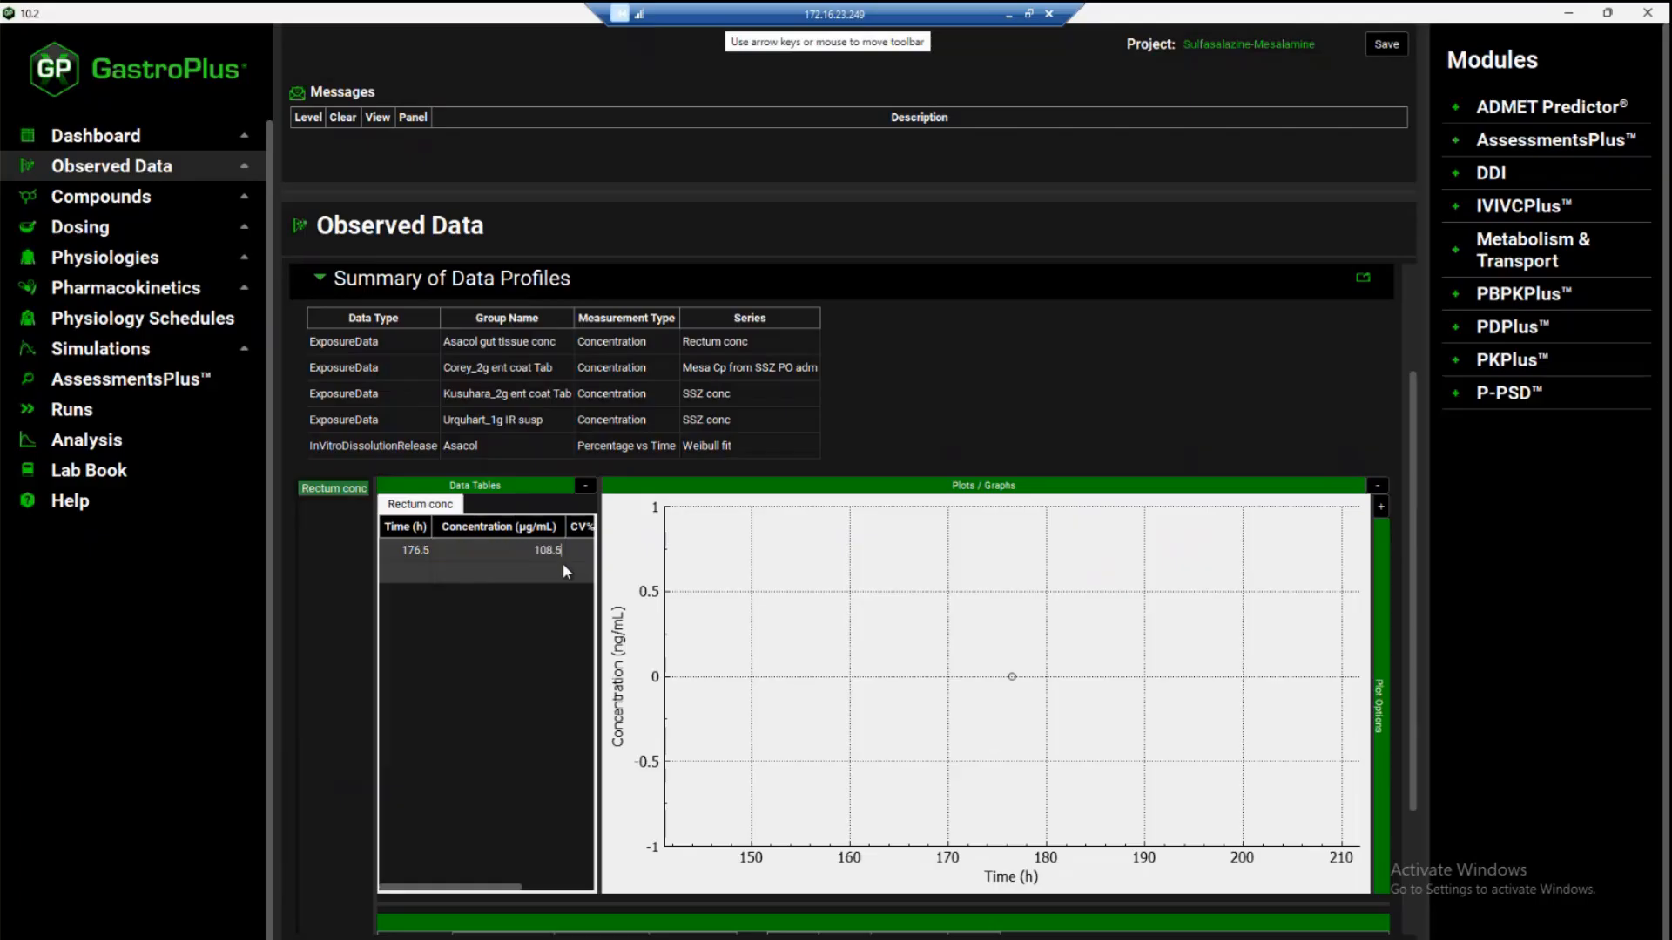
key(Return)
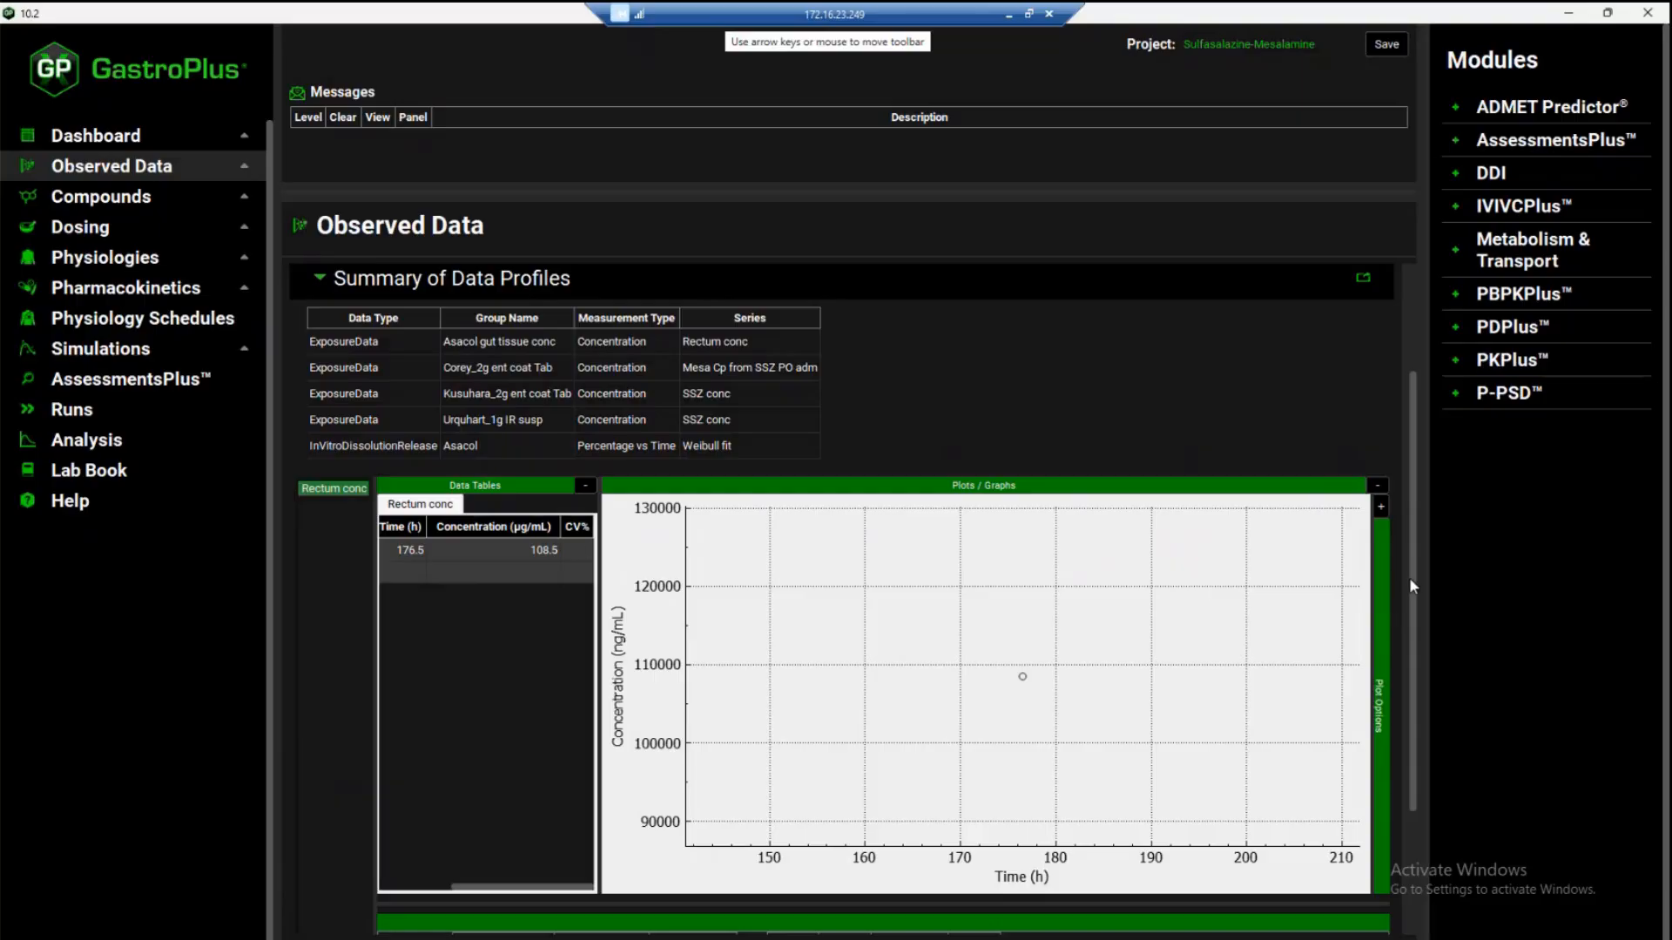
Assign the Rectum conc series to the GastrointestinalTract module, Rectum section and GutTissue compartment, and save the project
drag(1412, 594, 1414, 717)
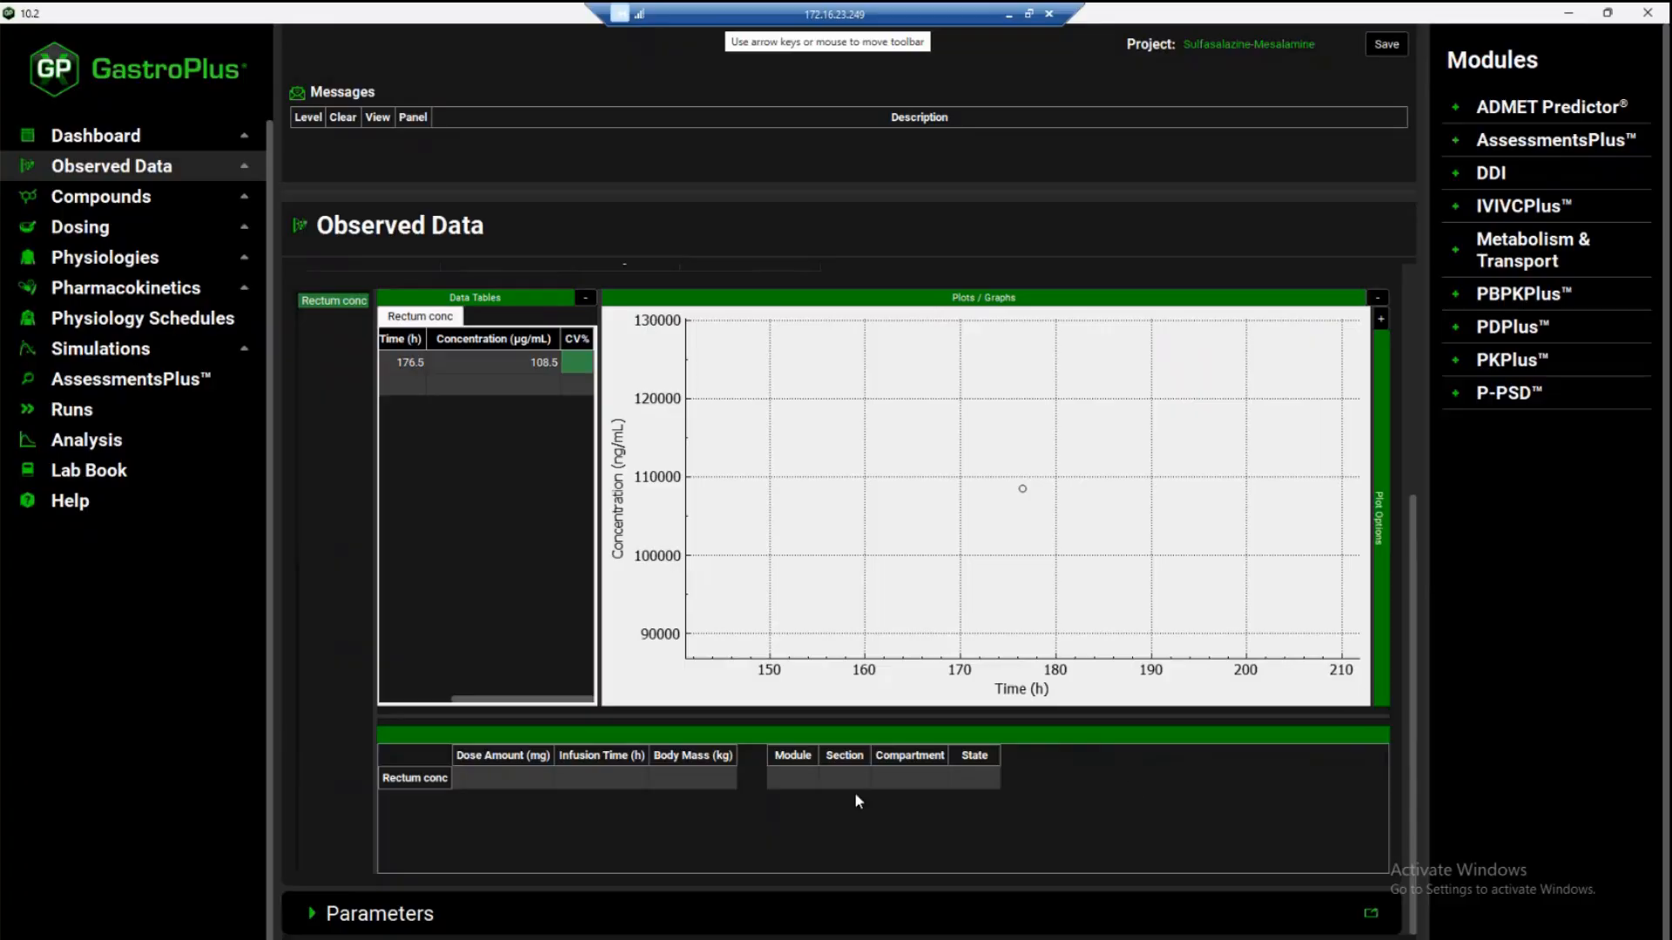
click(785, 777)
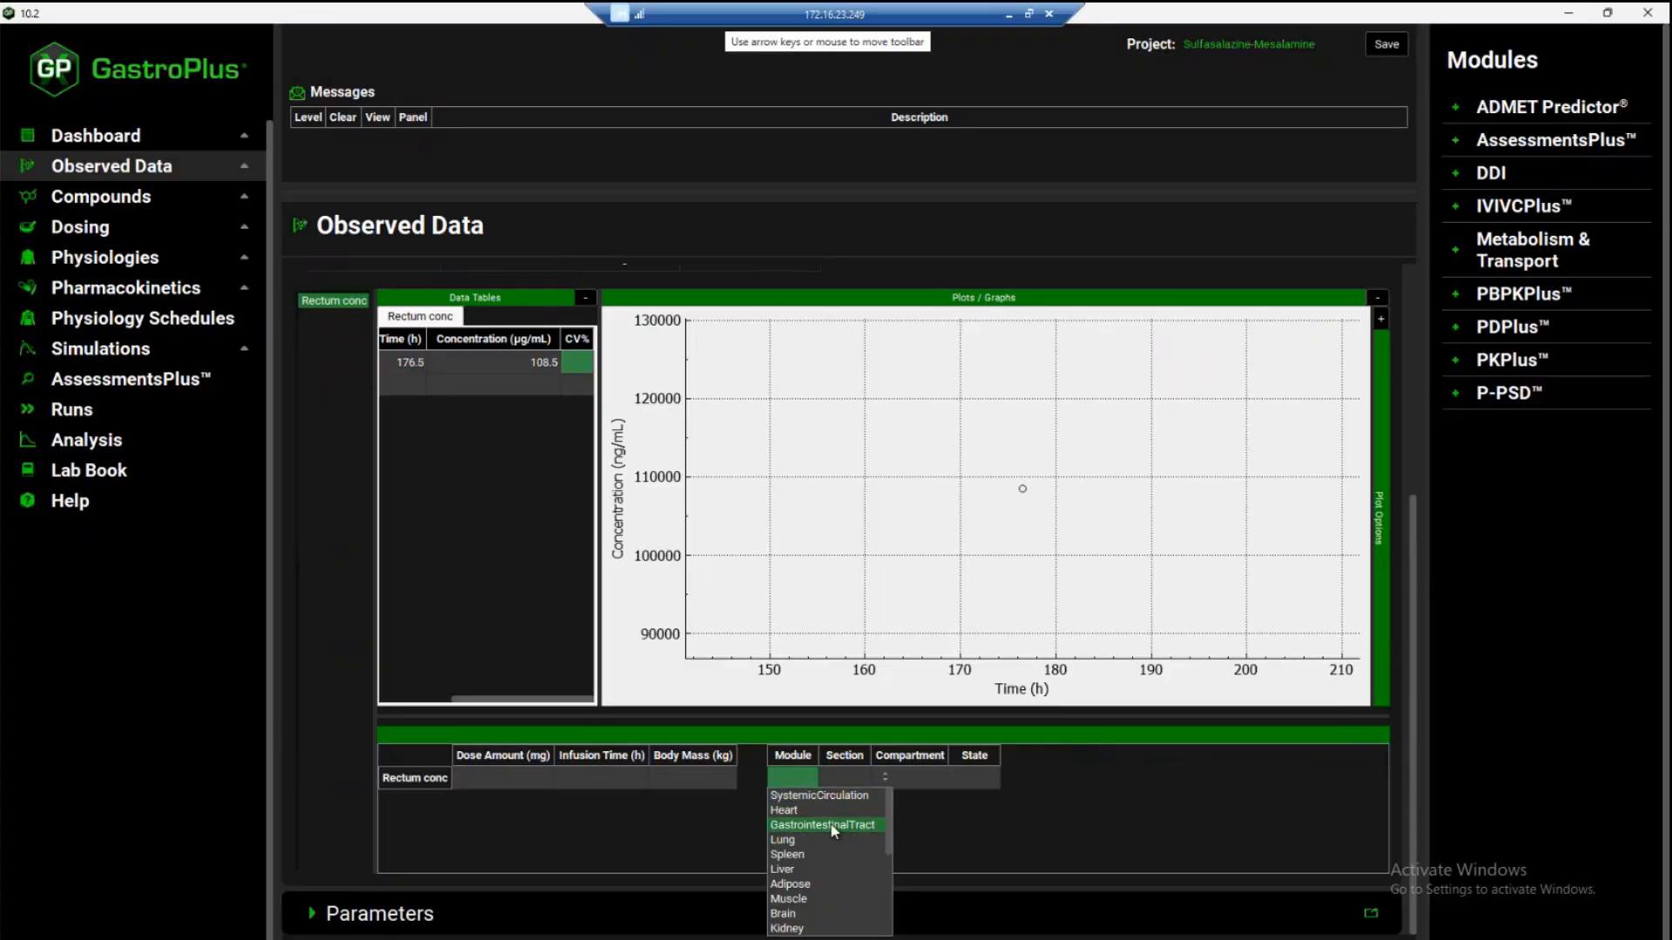
click(831, 826)
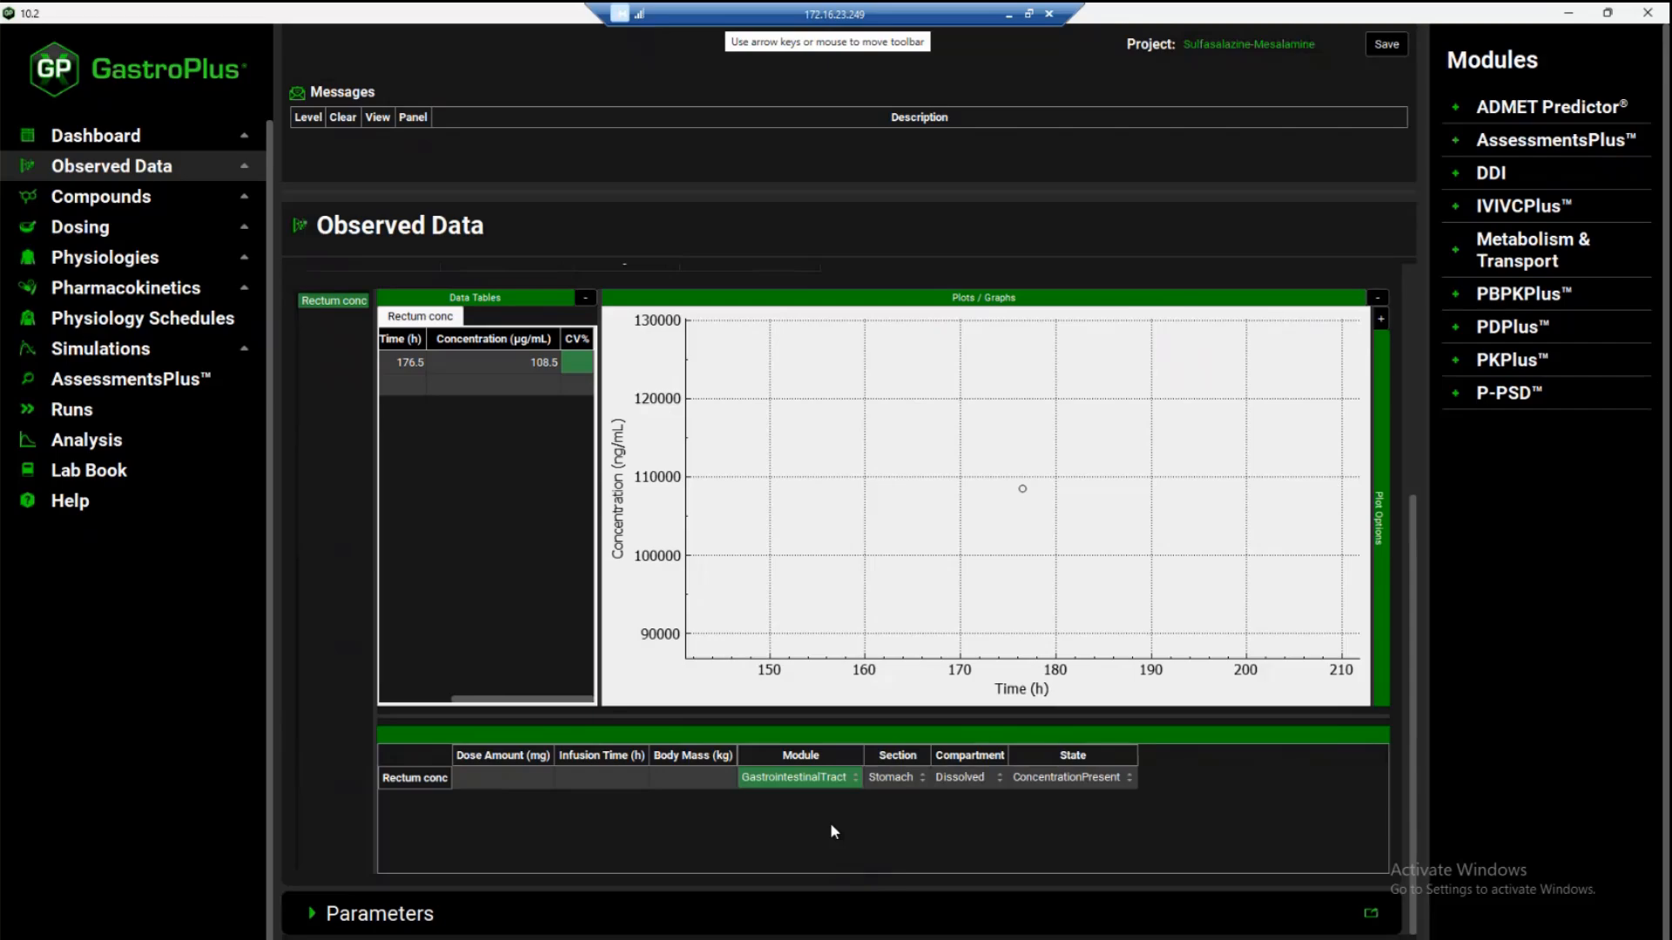
click(899, 778)
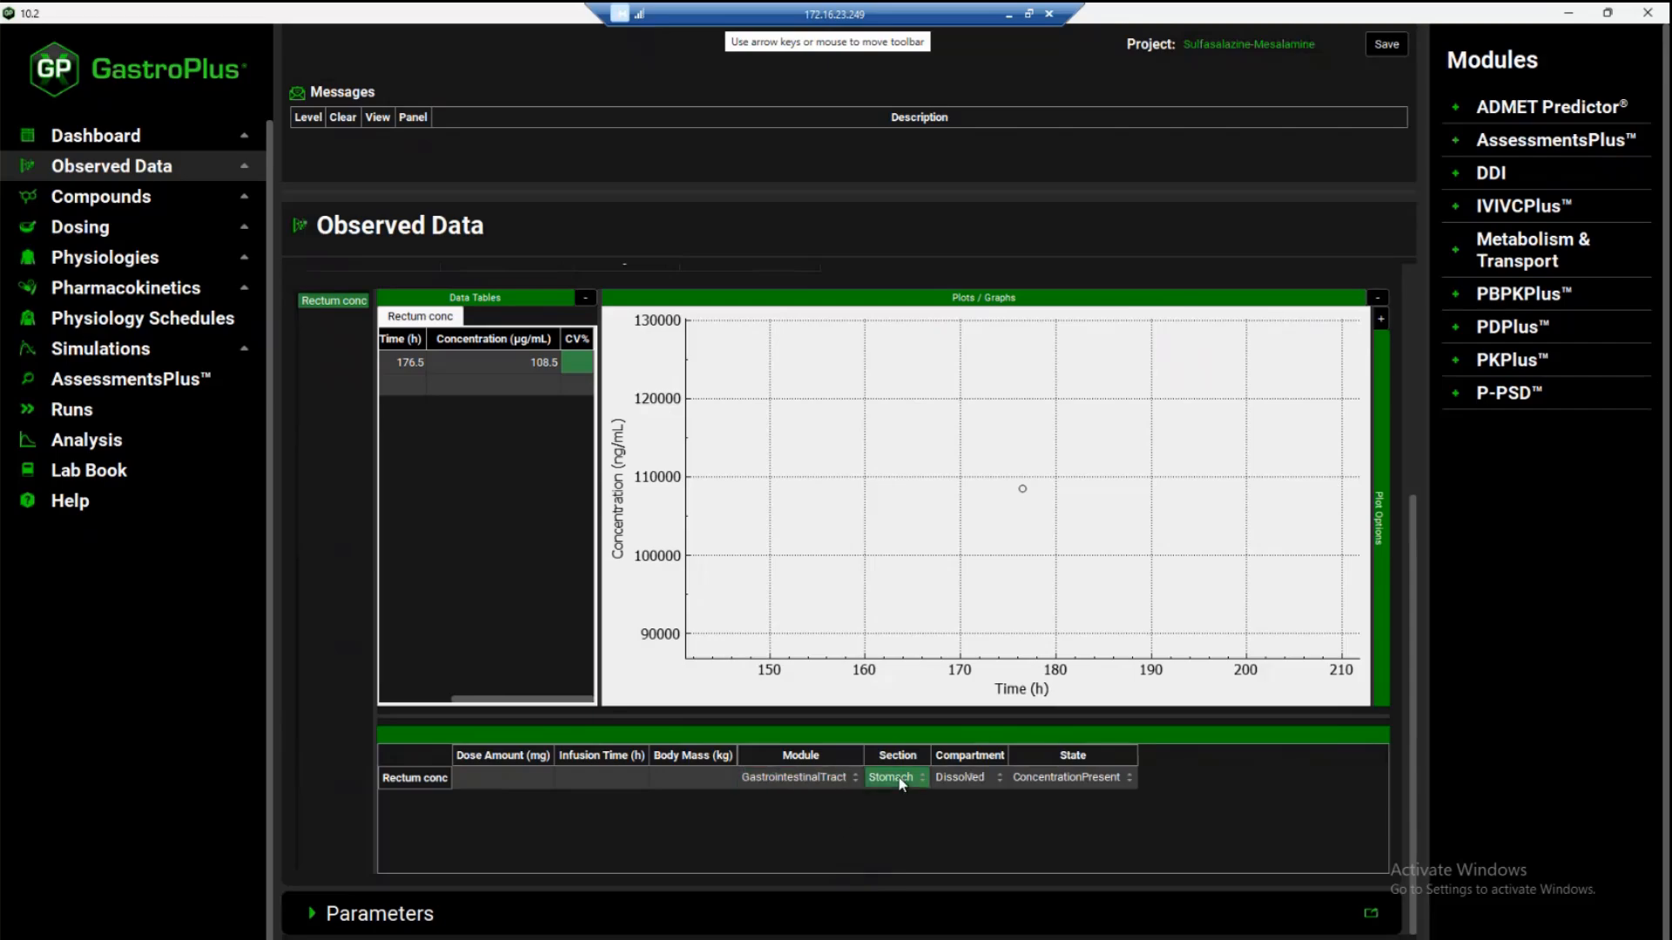
click(900, 778)
scroll(899, 829, down, 4)
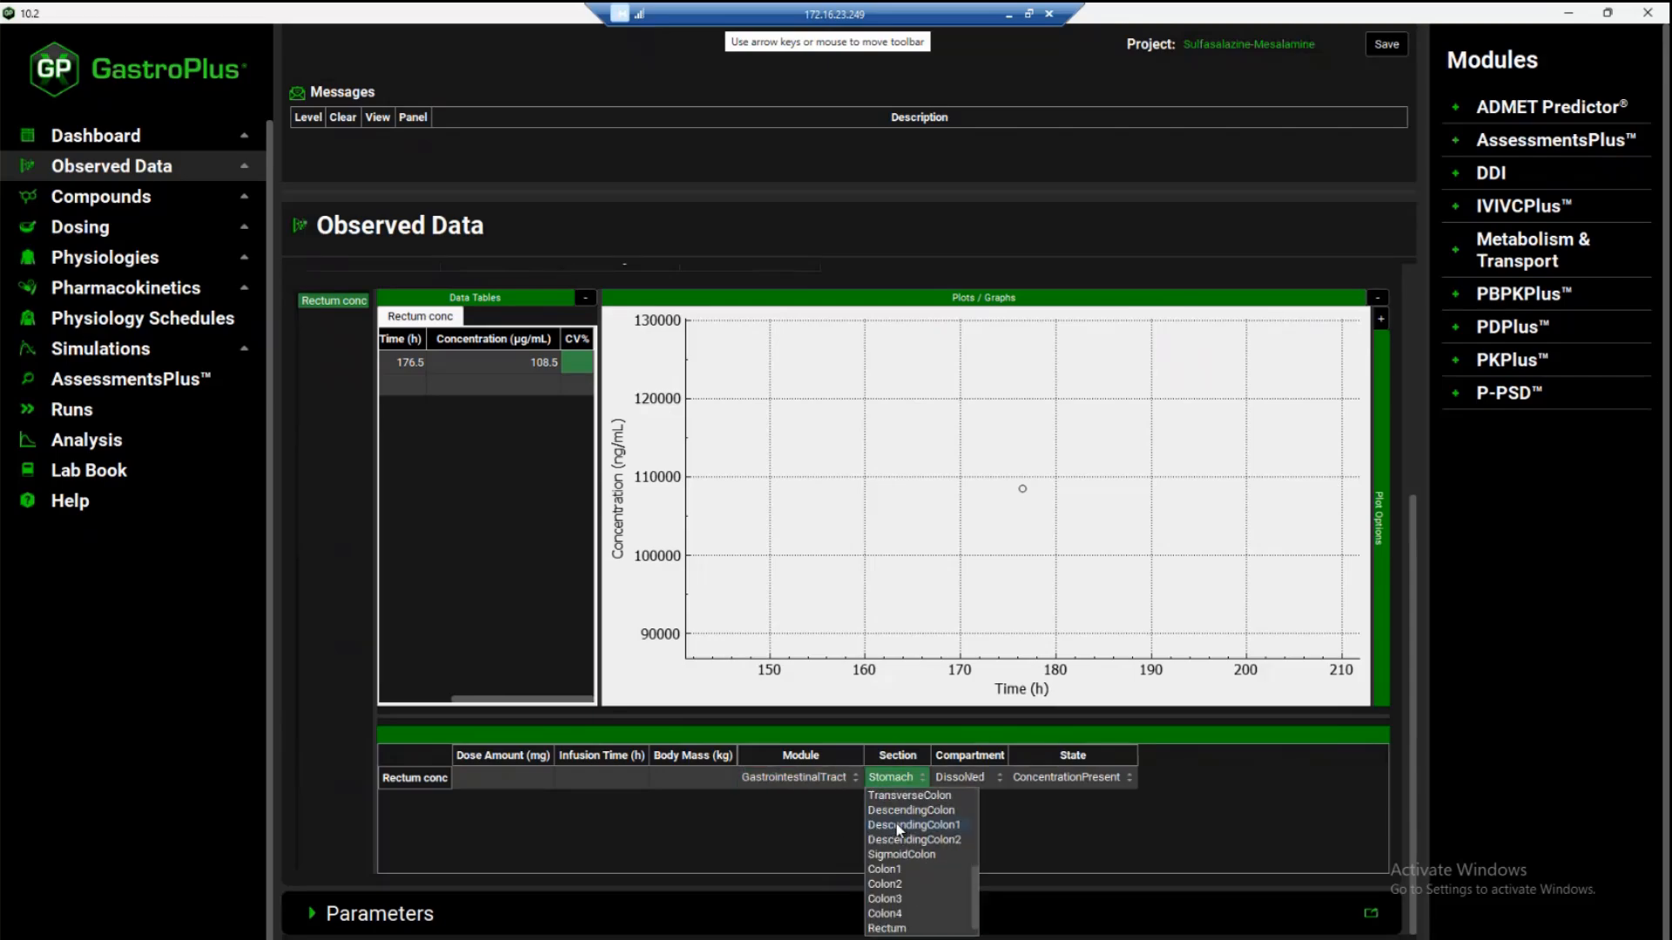
click(885, 916)
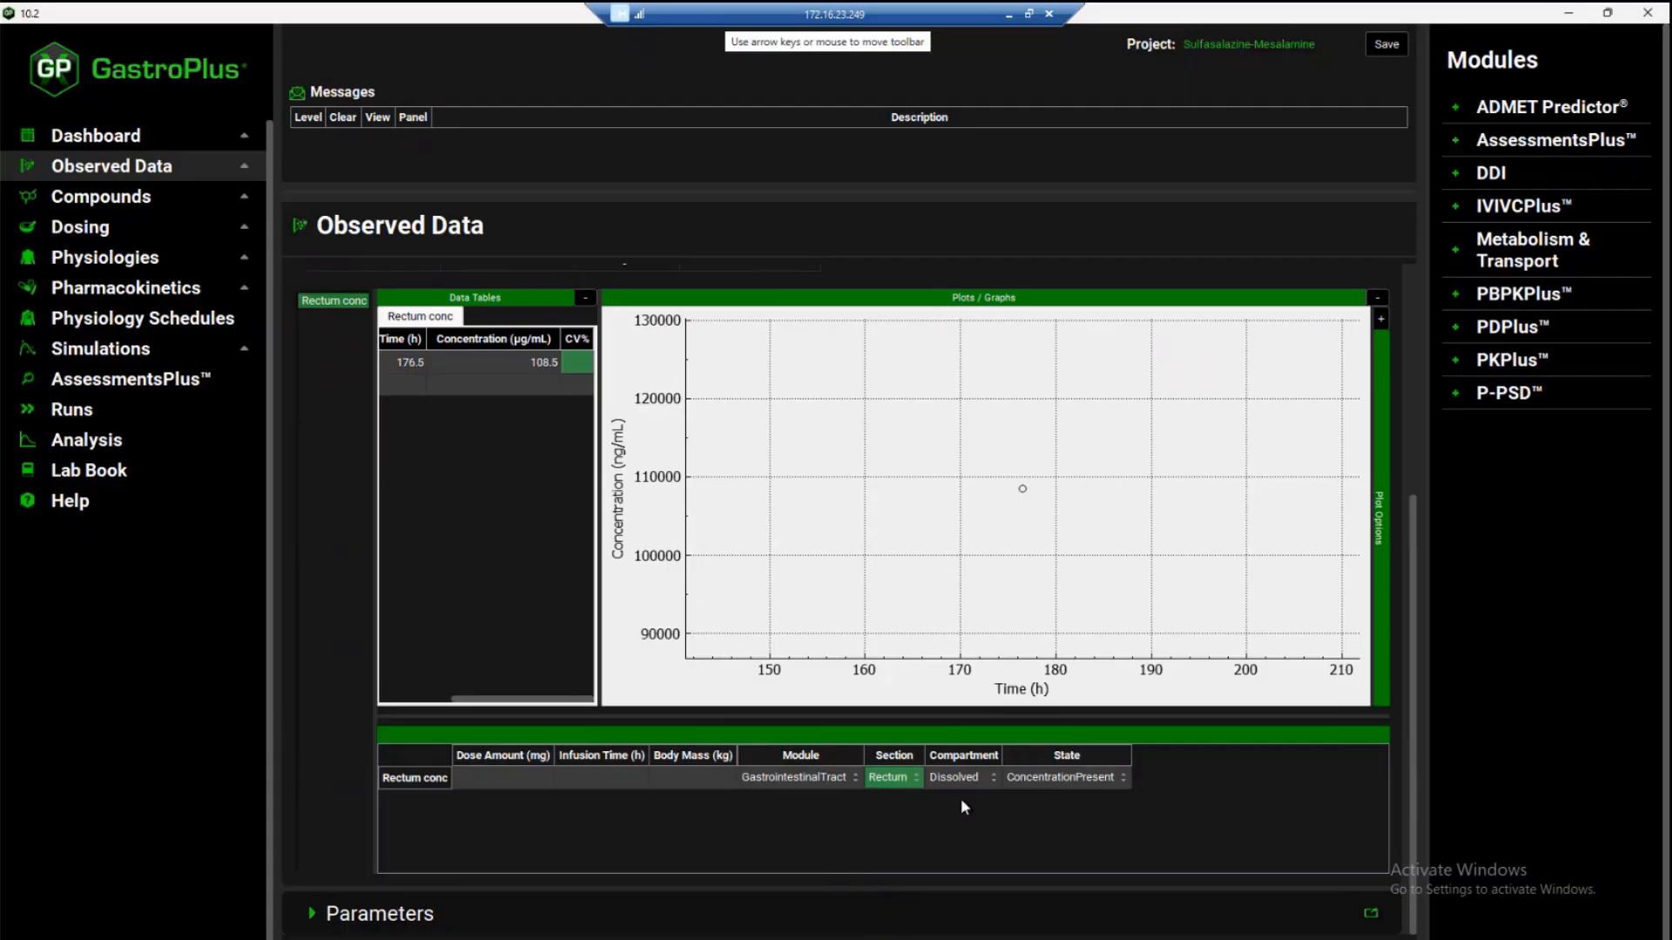
click(972, 779)
click(973, 780)
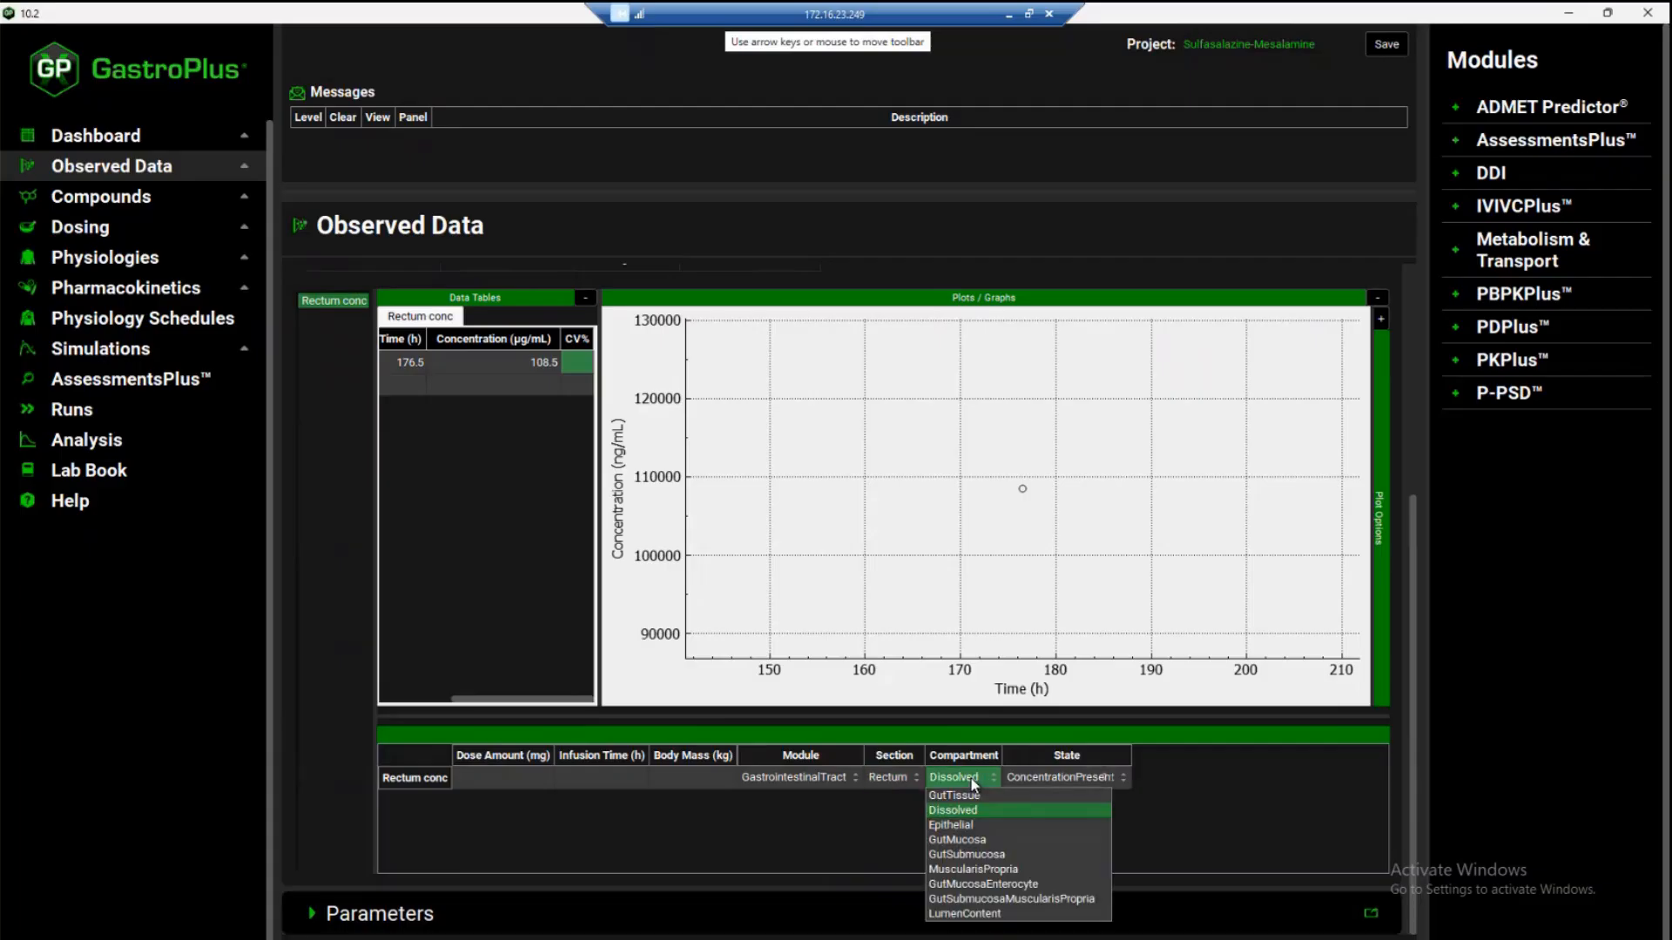
click(973, 795)
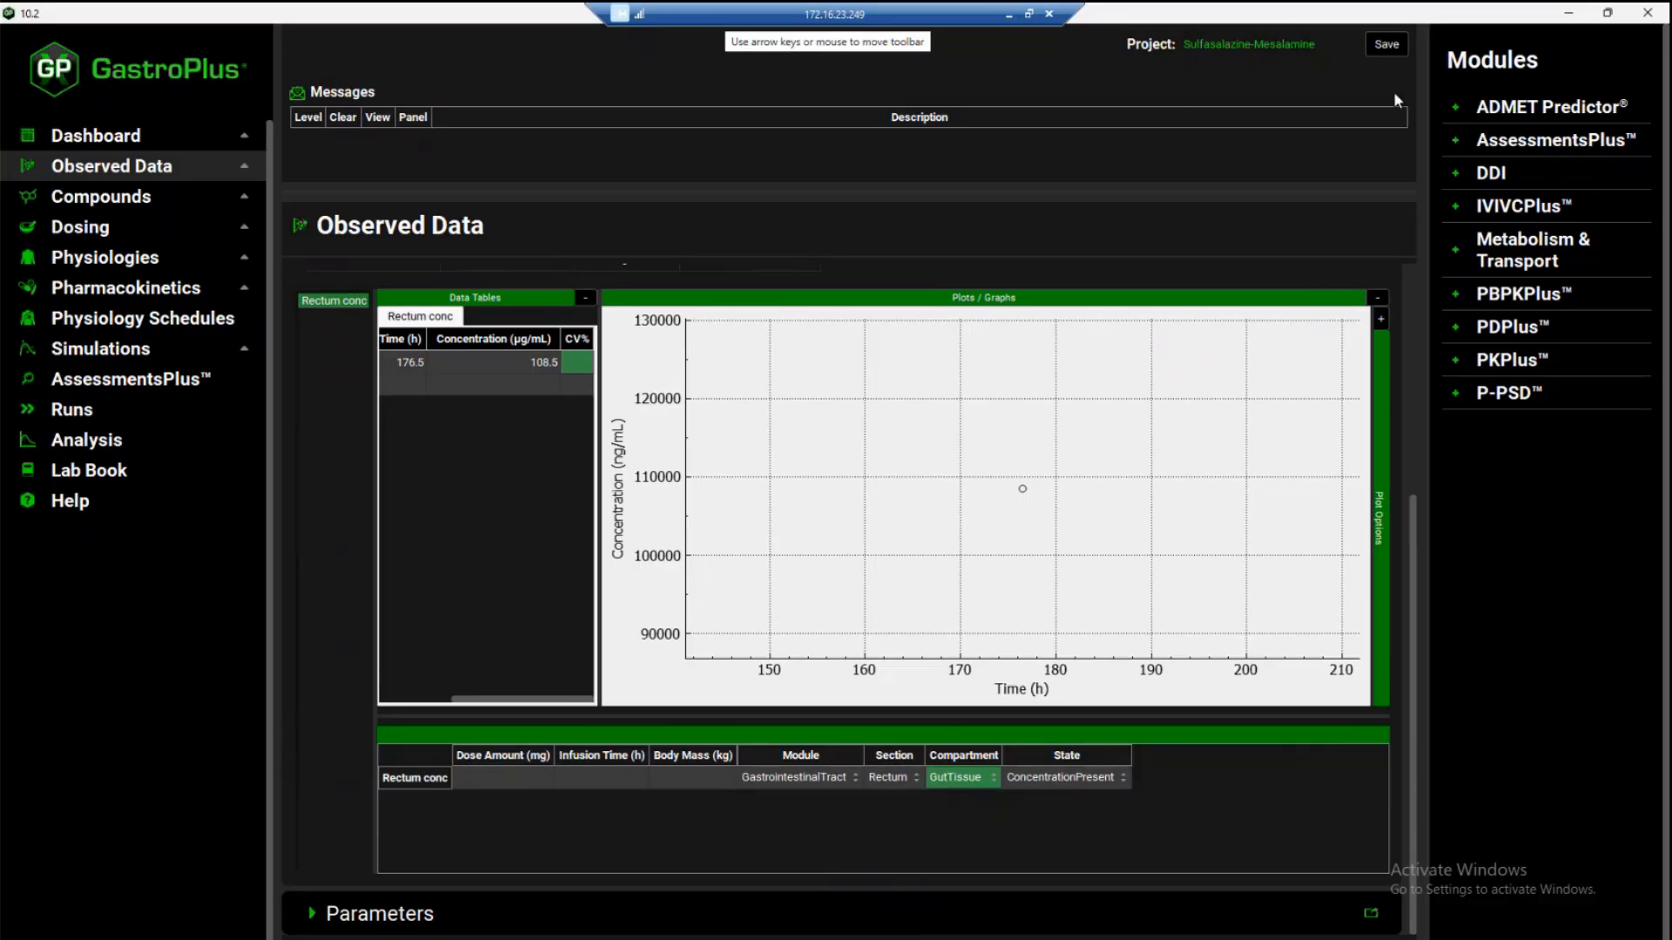
click(1386, 44)
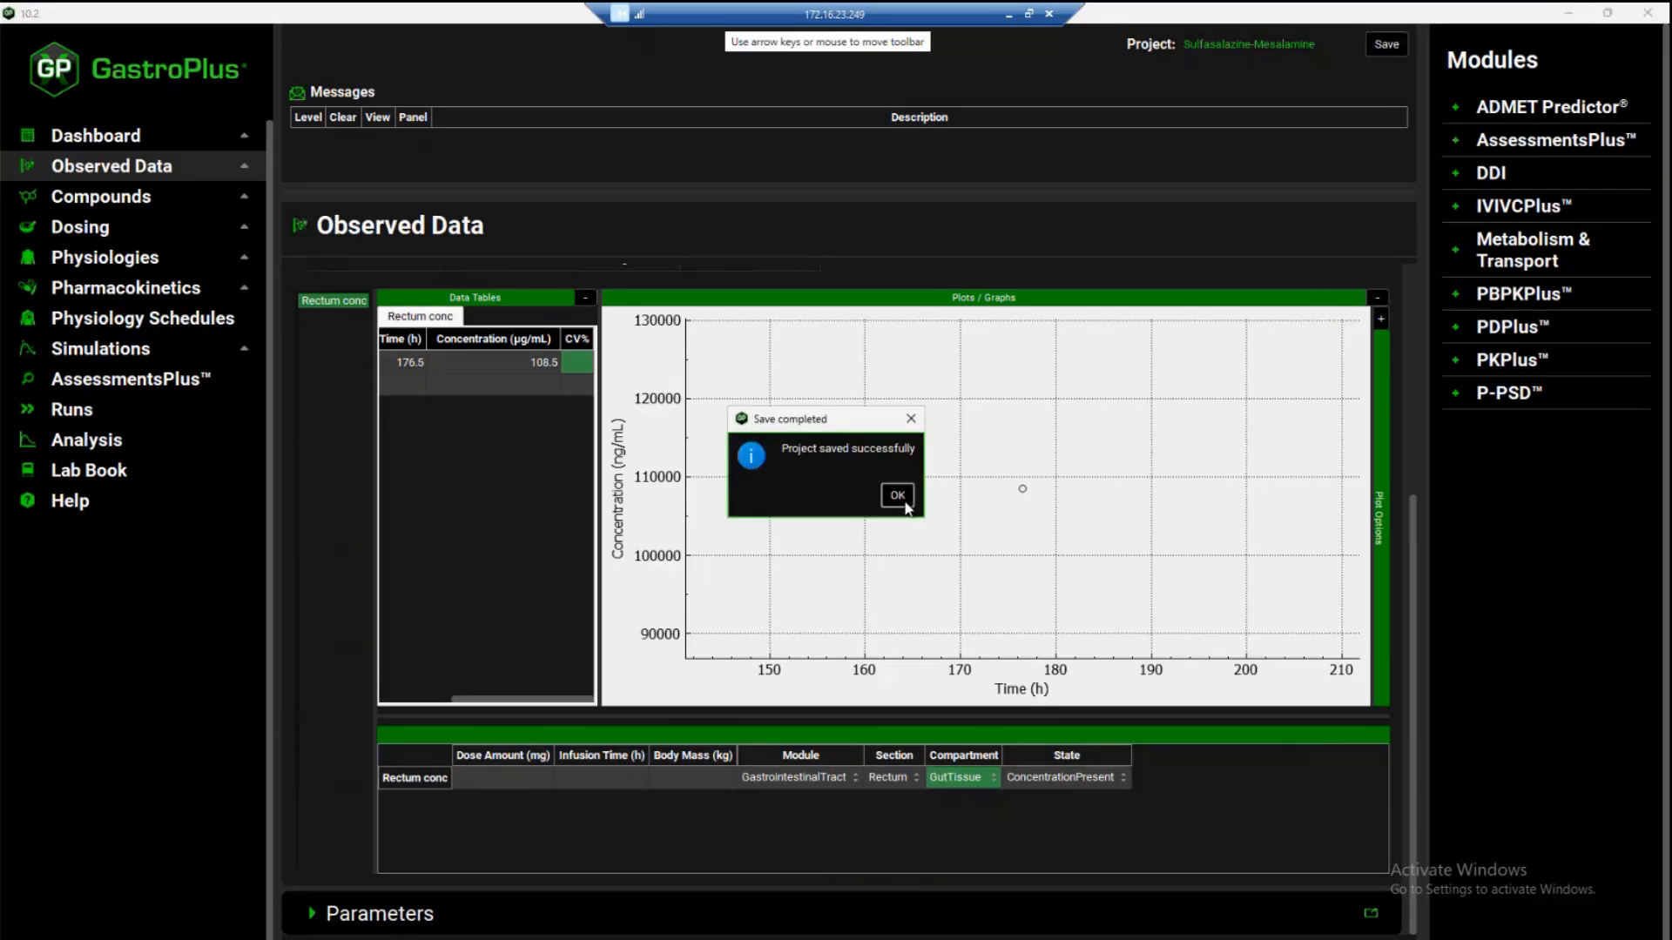
click(897, 495)
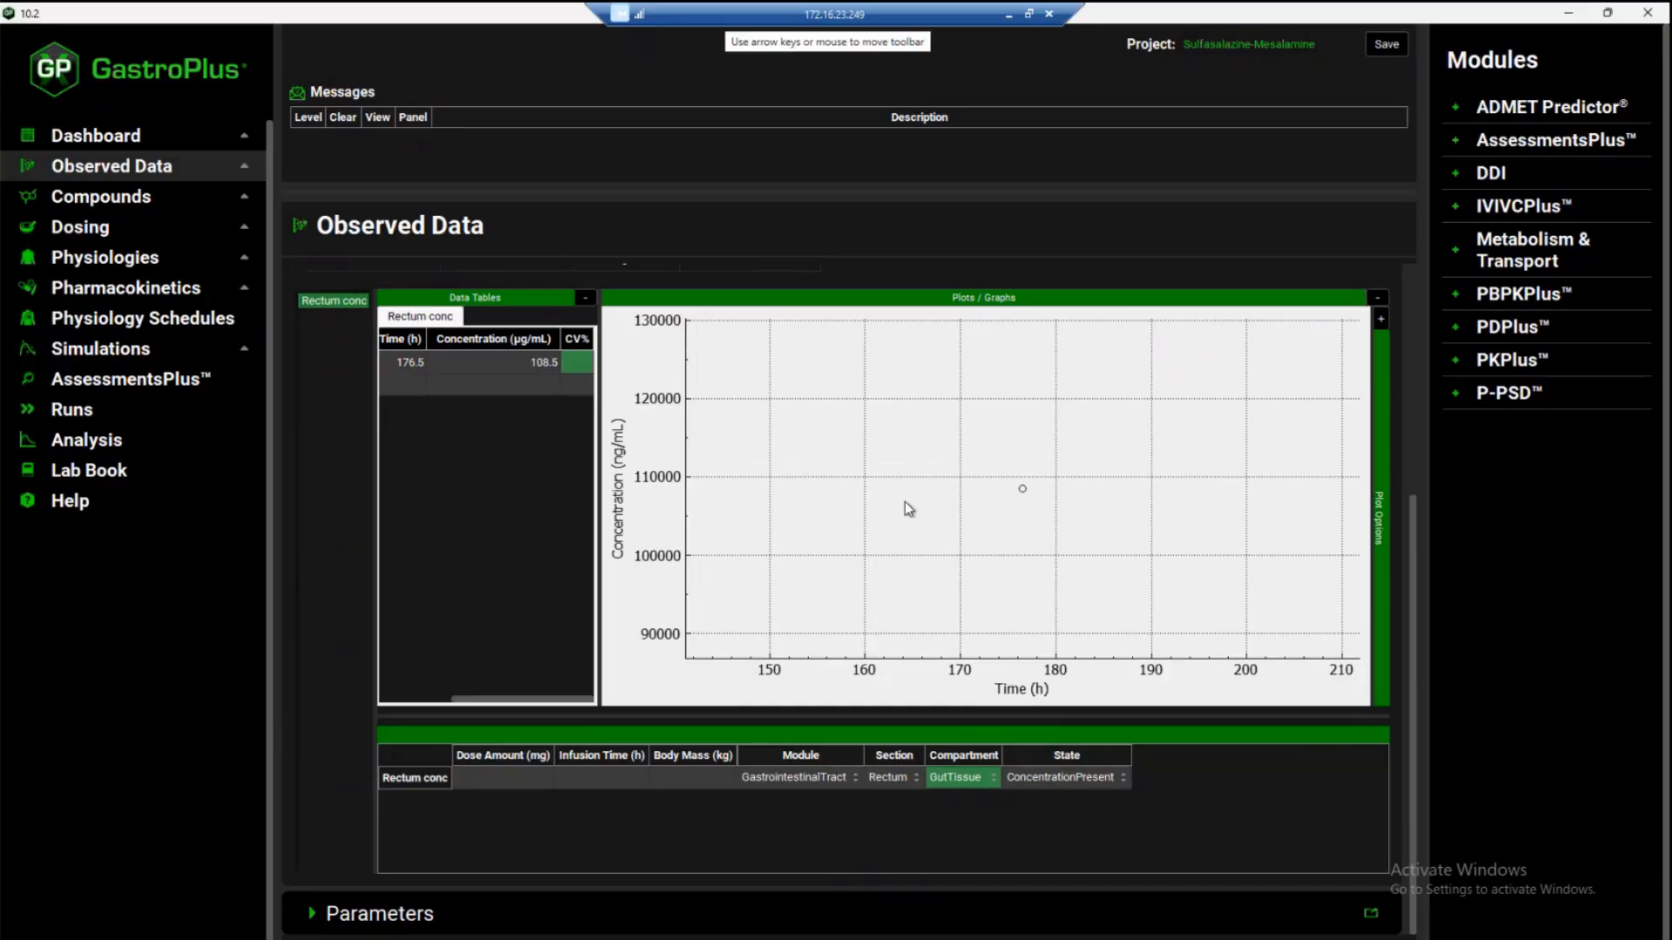
Run the Patients_400mgx3_1wk_CR tab_Asacol_DeVos simulation
click(100, 353)
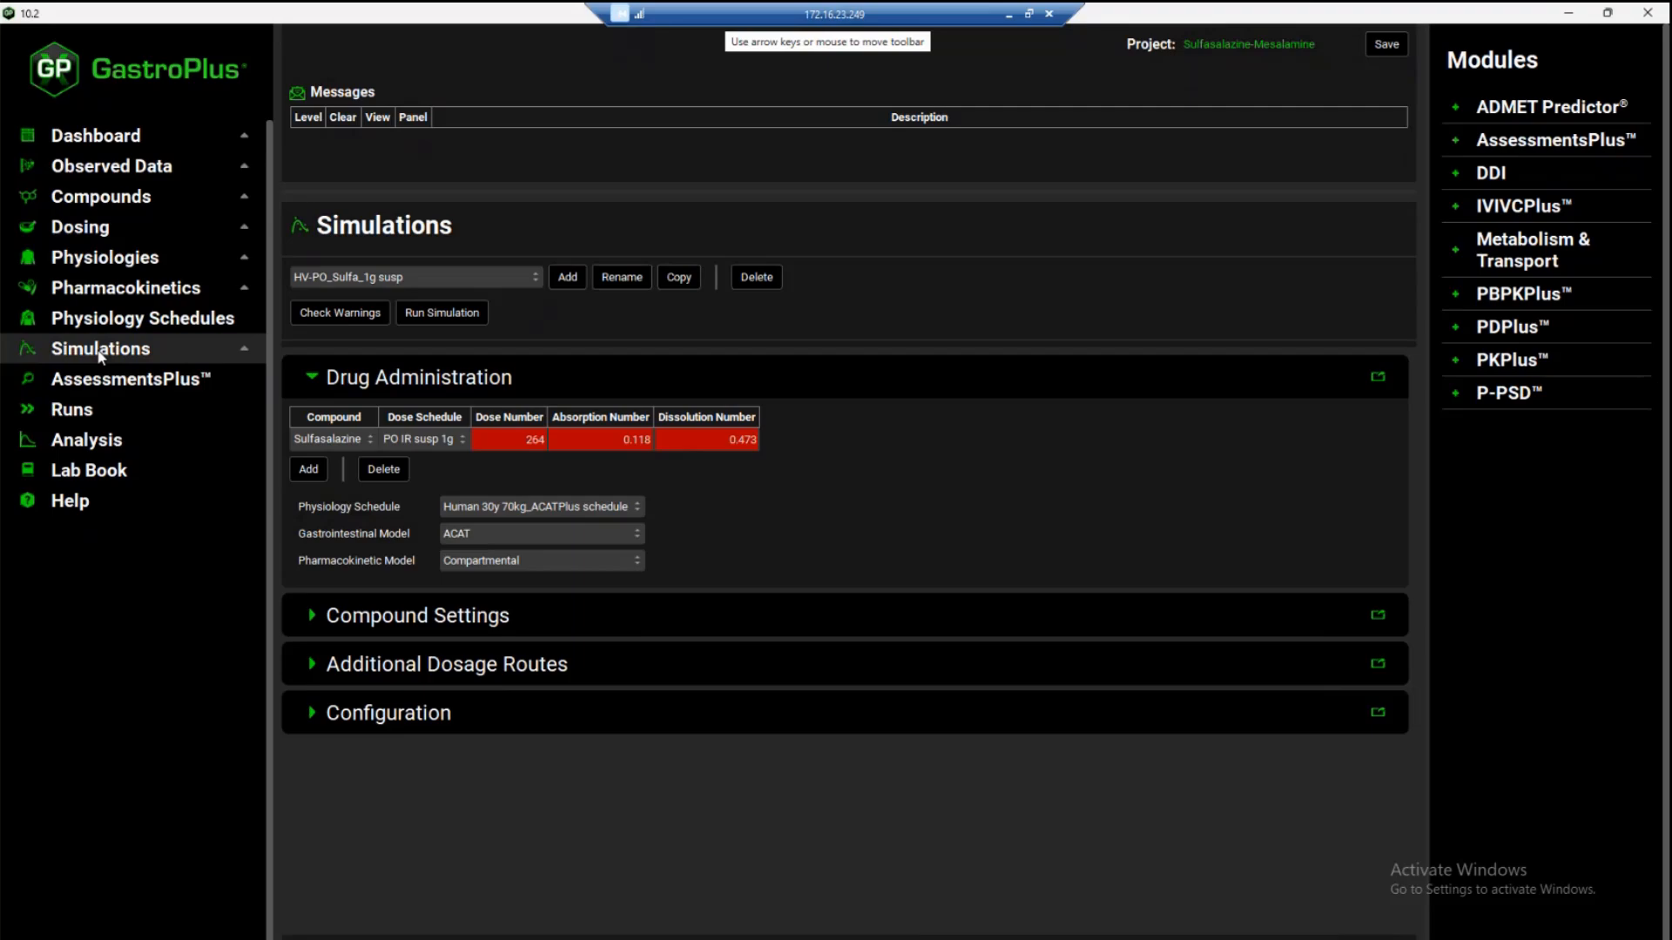
click(383, 277)
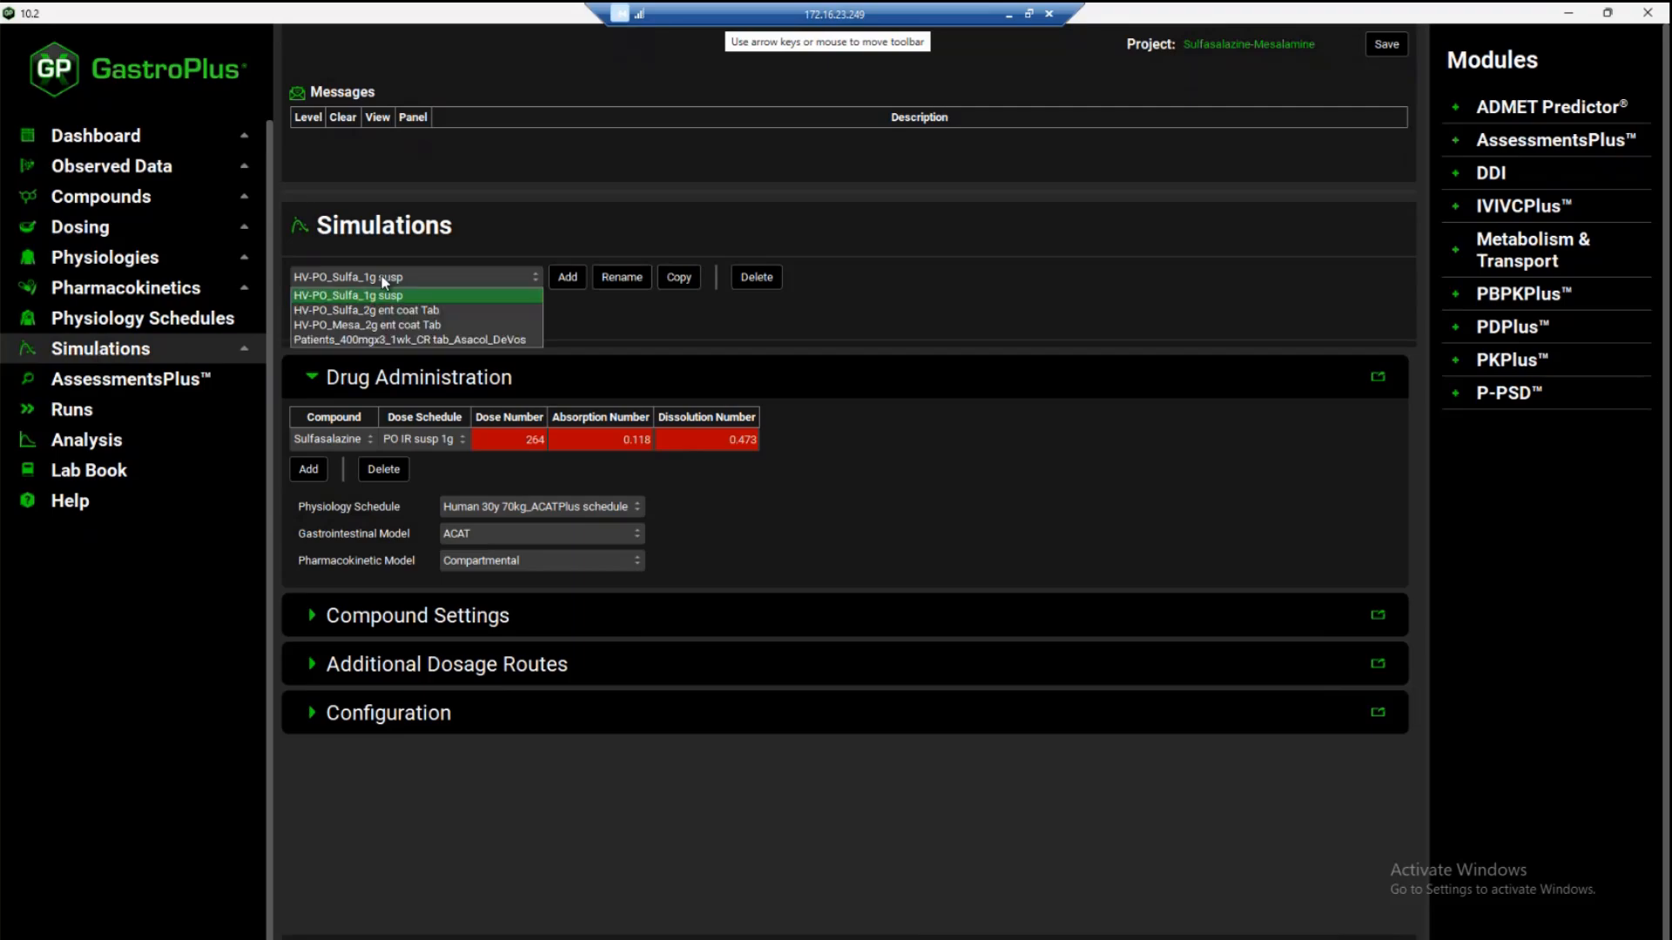
click(380, 342)
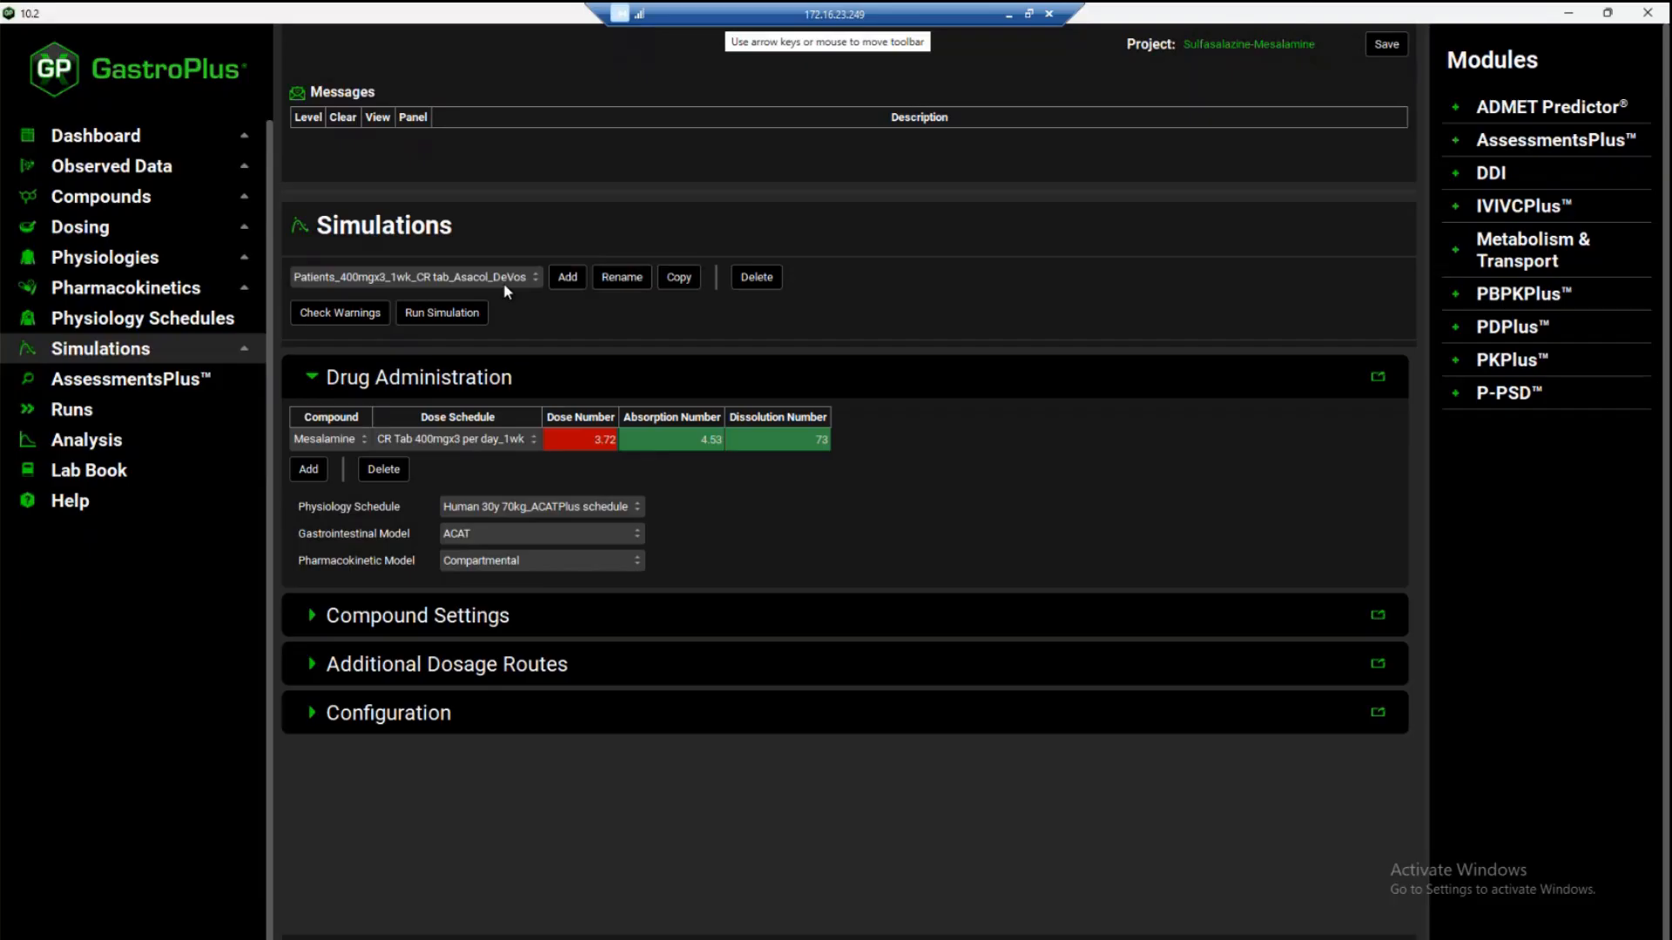
click(471, 317)
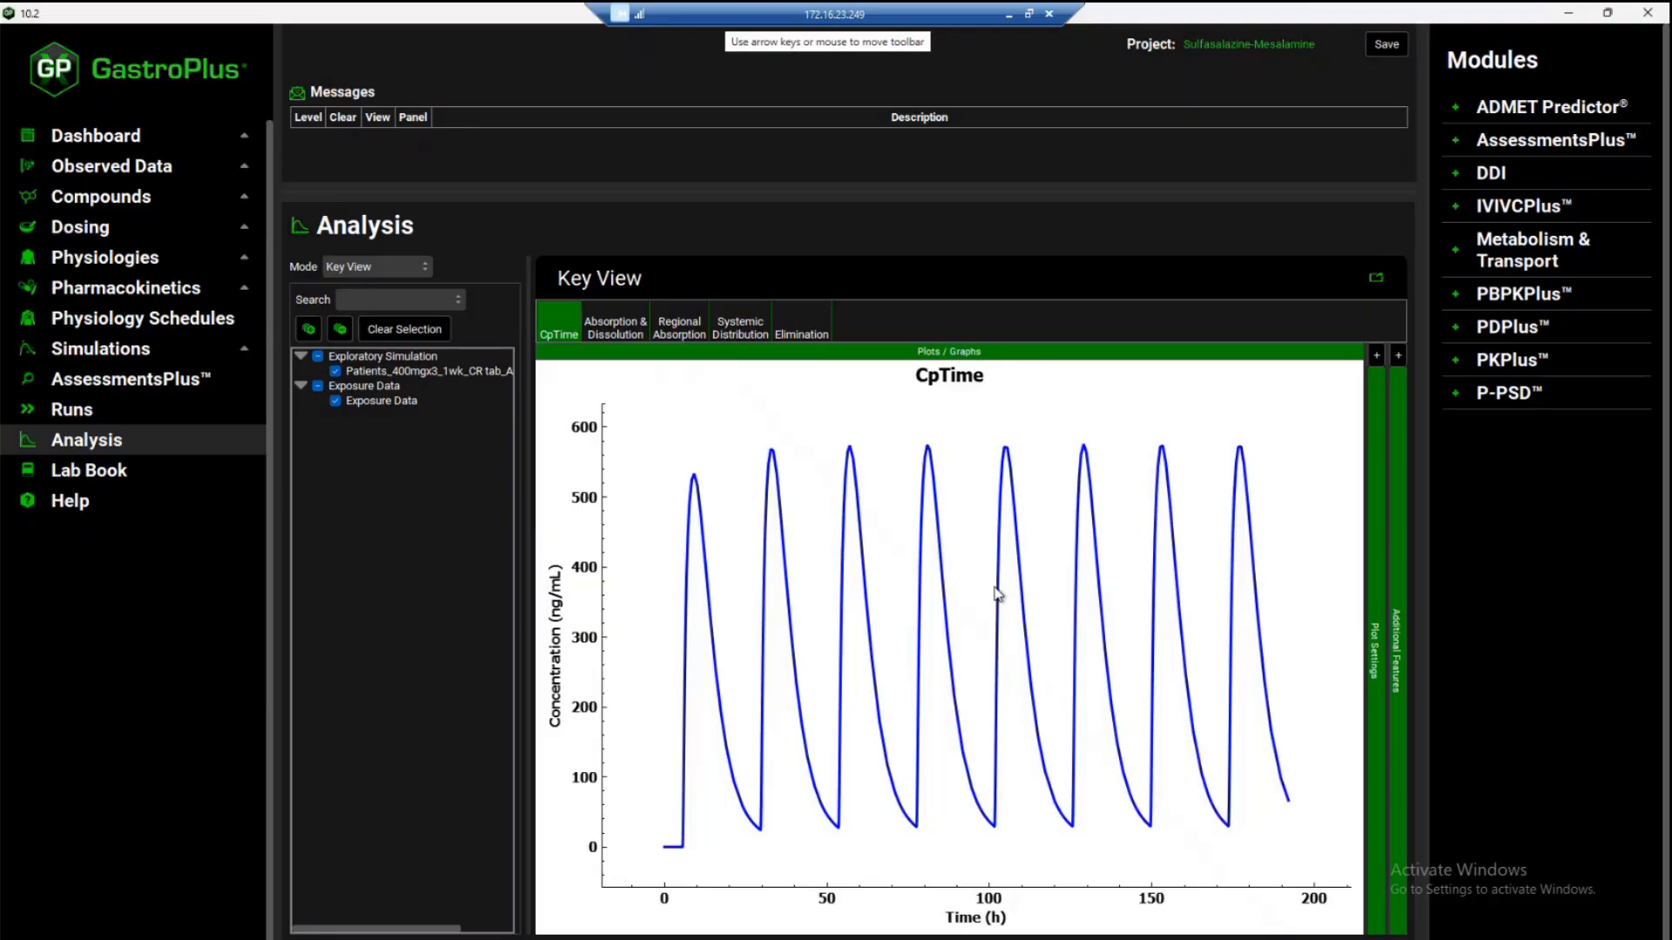
Switch the analysis to Deep View and expand Mesalamine's Gastrointestinal Tract concentration outputs down to the Gut Tissue regions
click(379, 269)
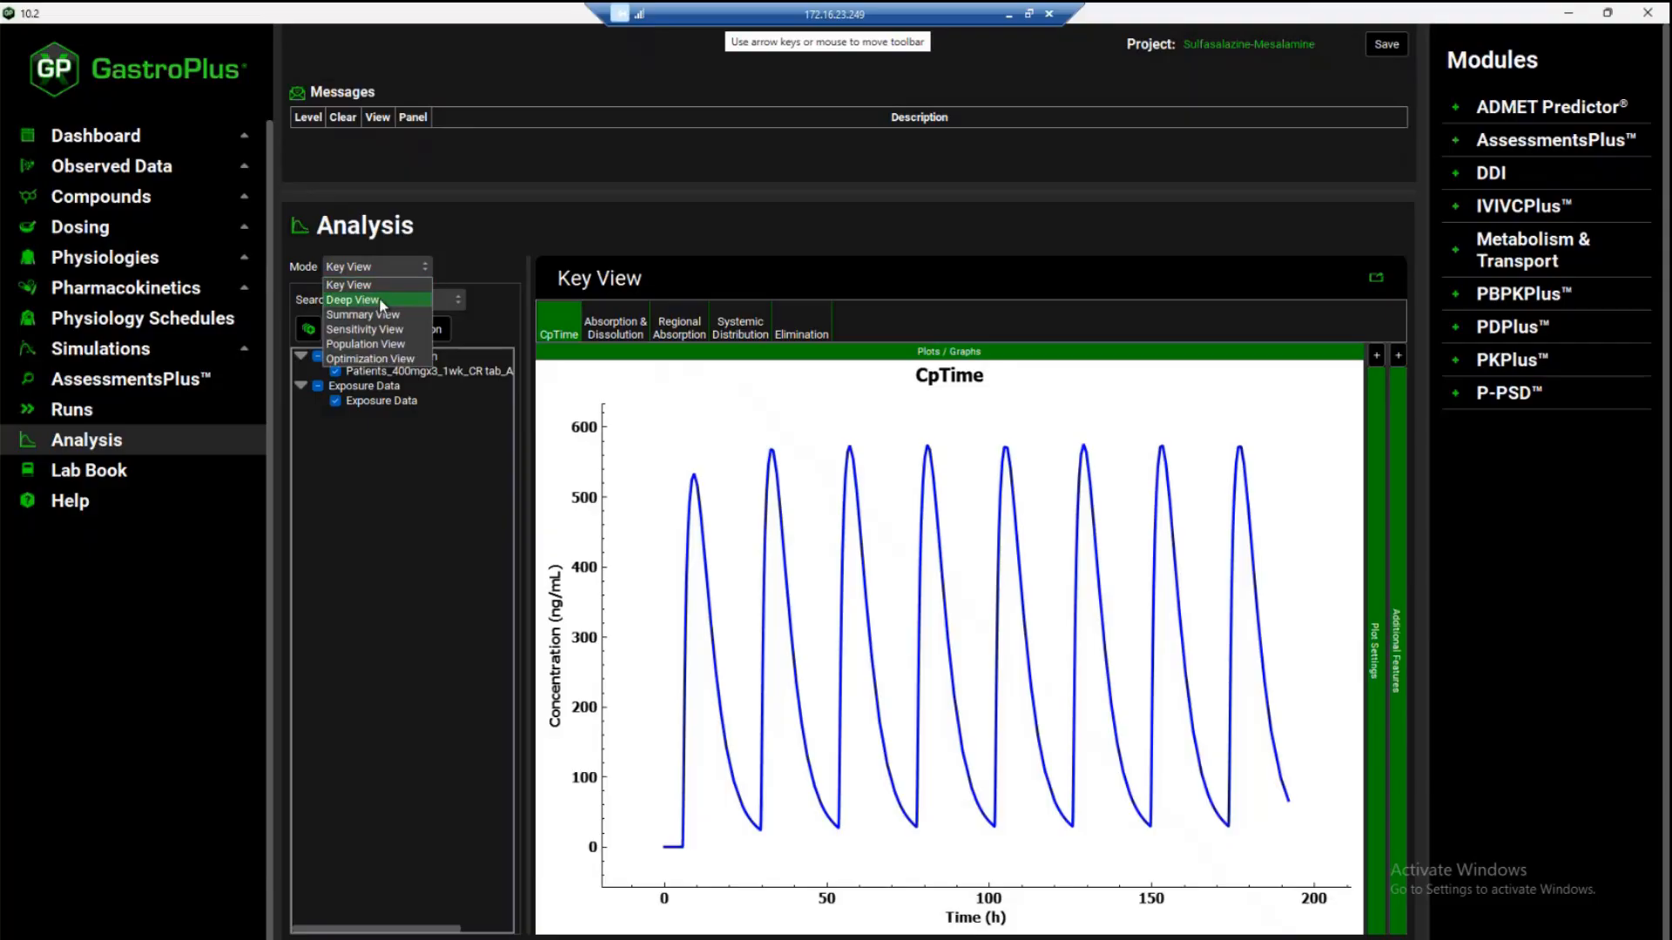
click(379, 298)
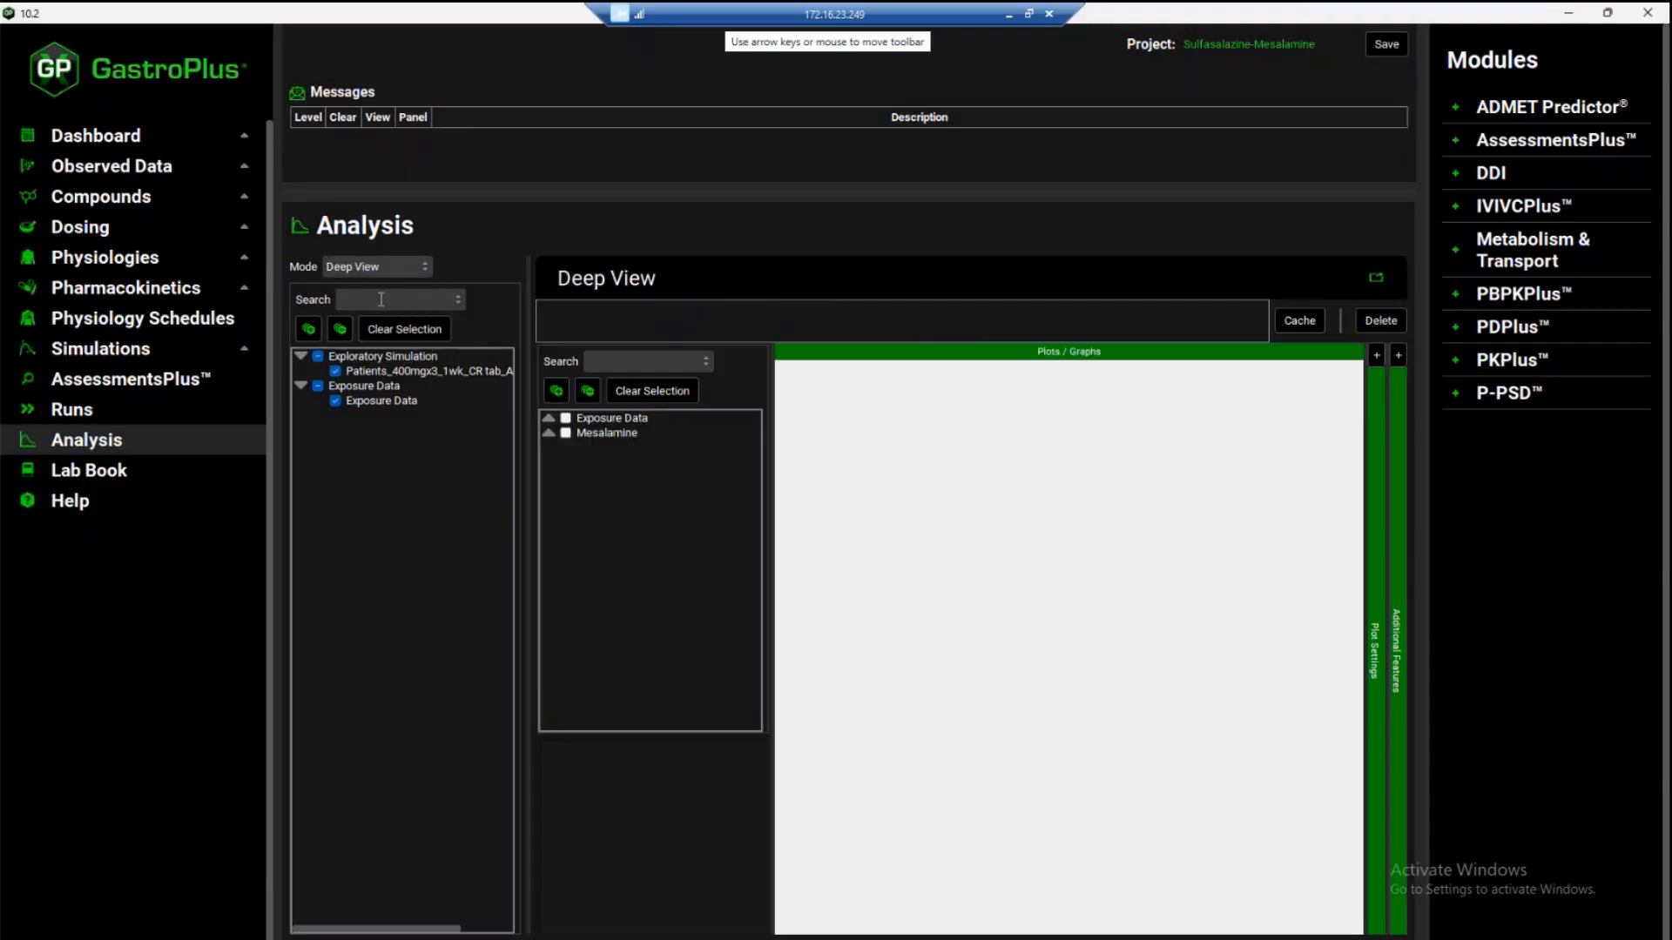
click(548, 433)
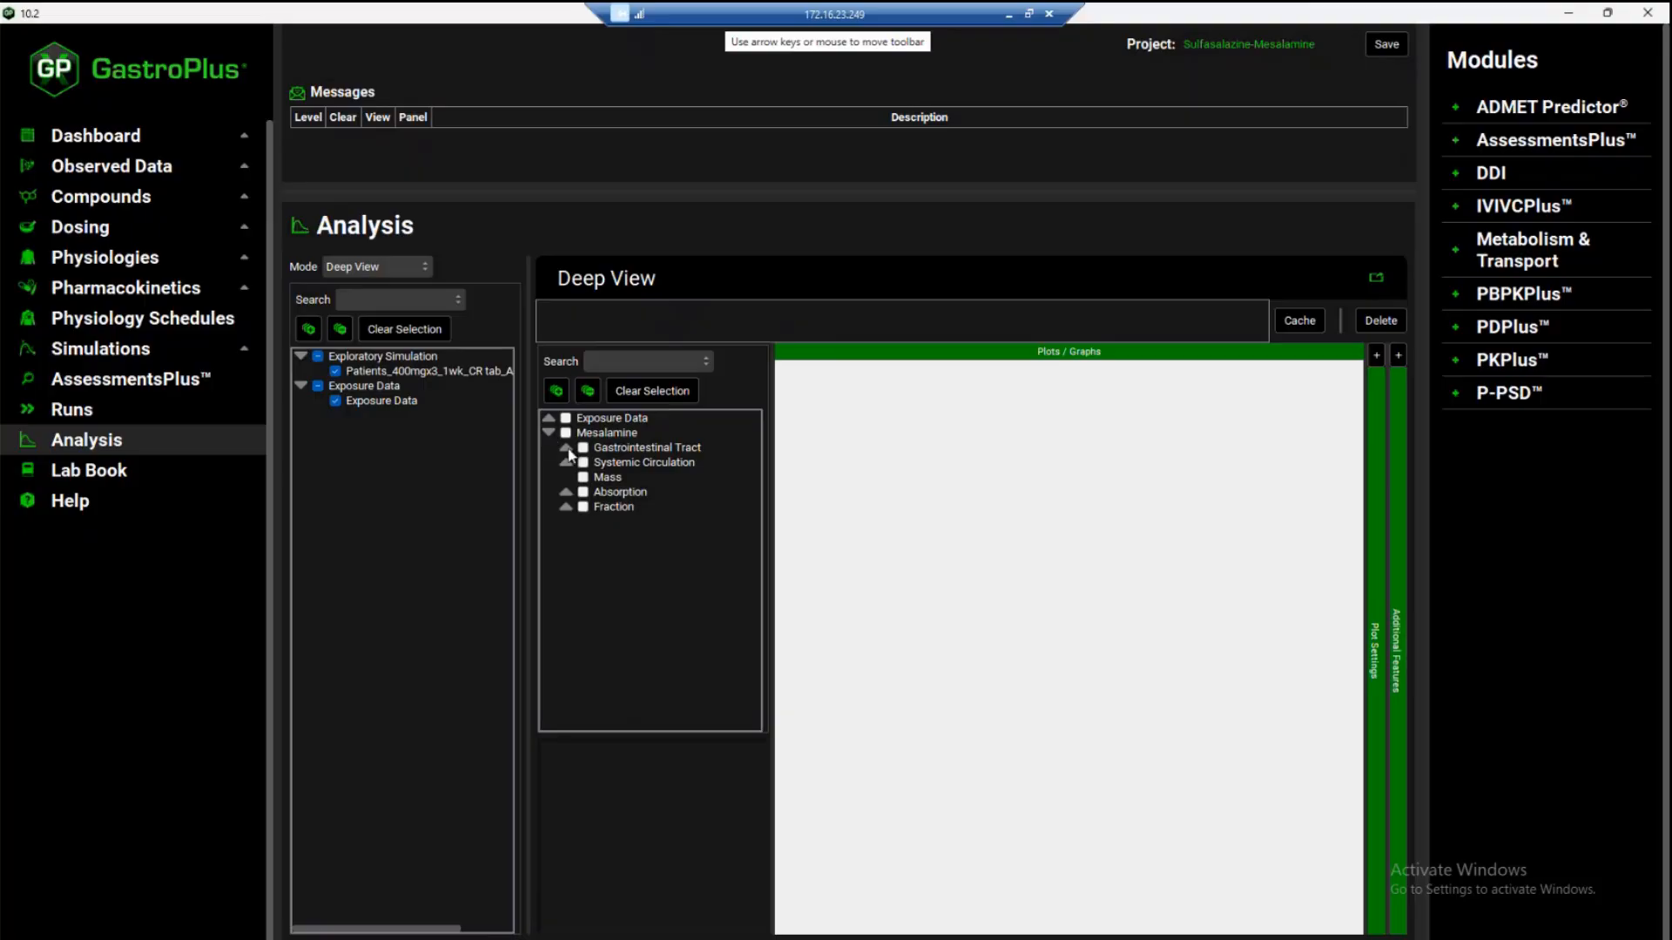
click(566, 448)
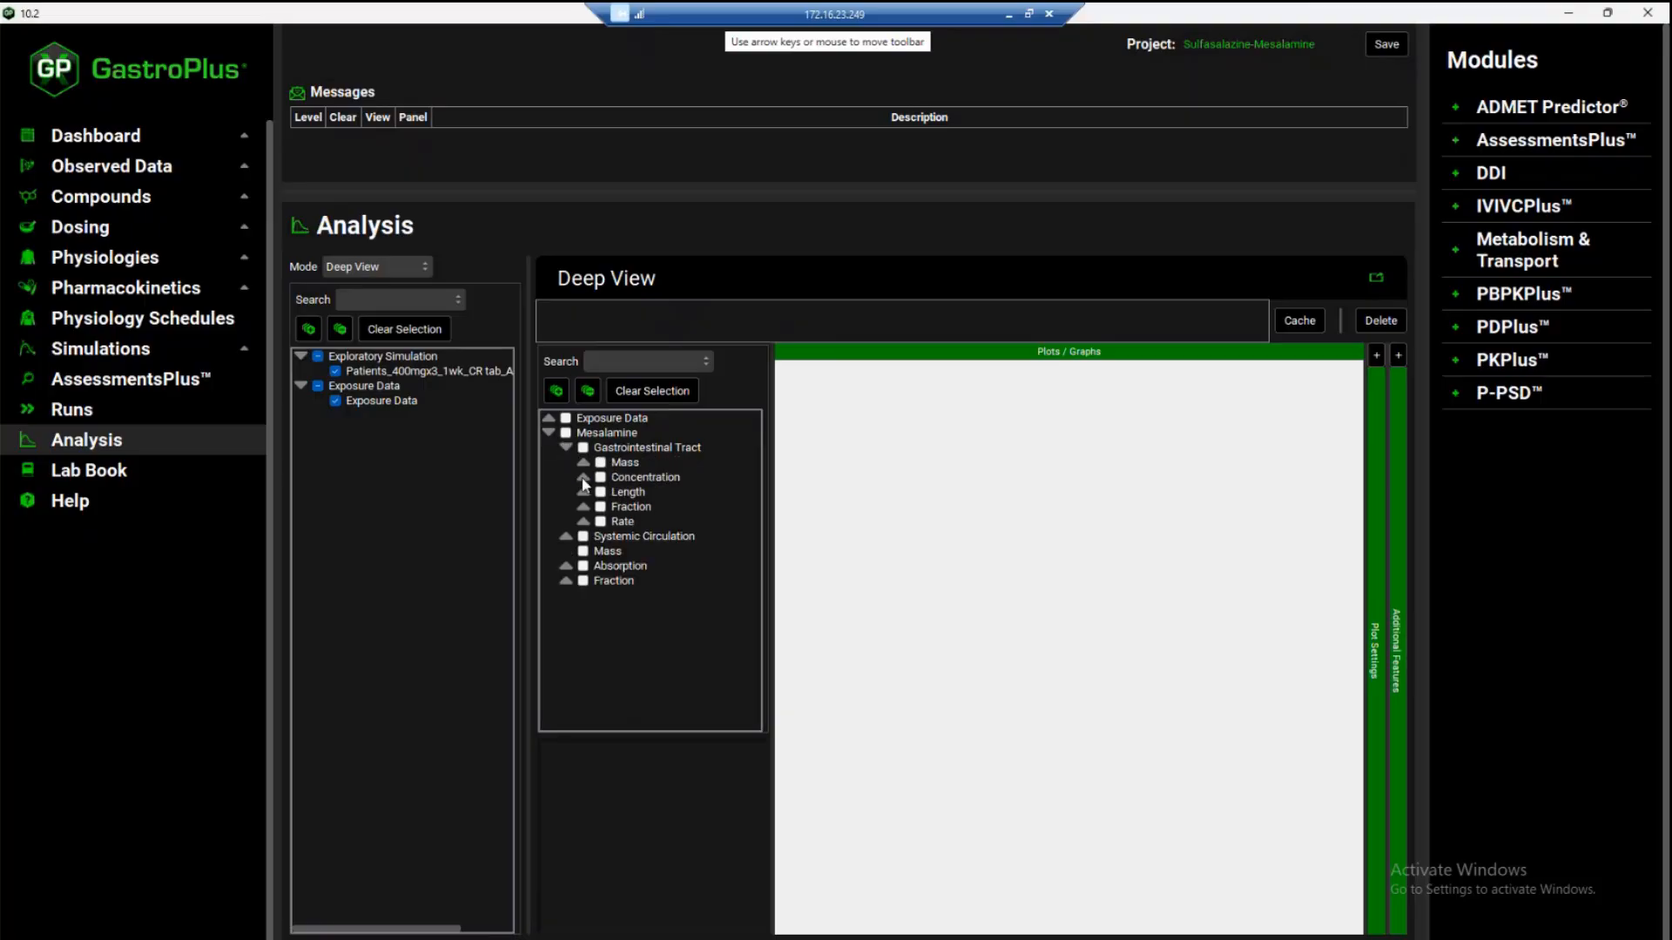
click(583, 479)
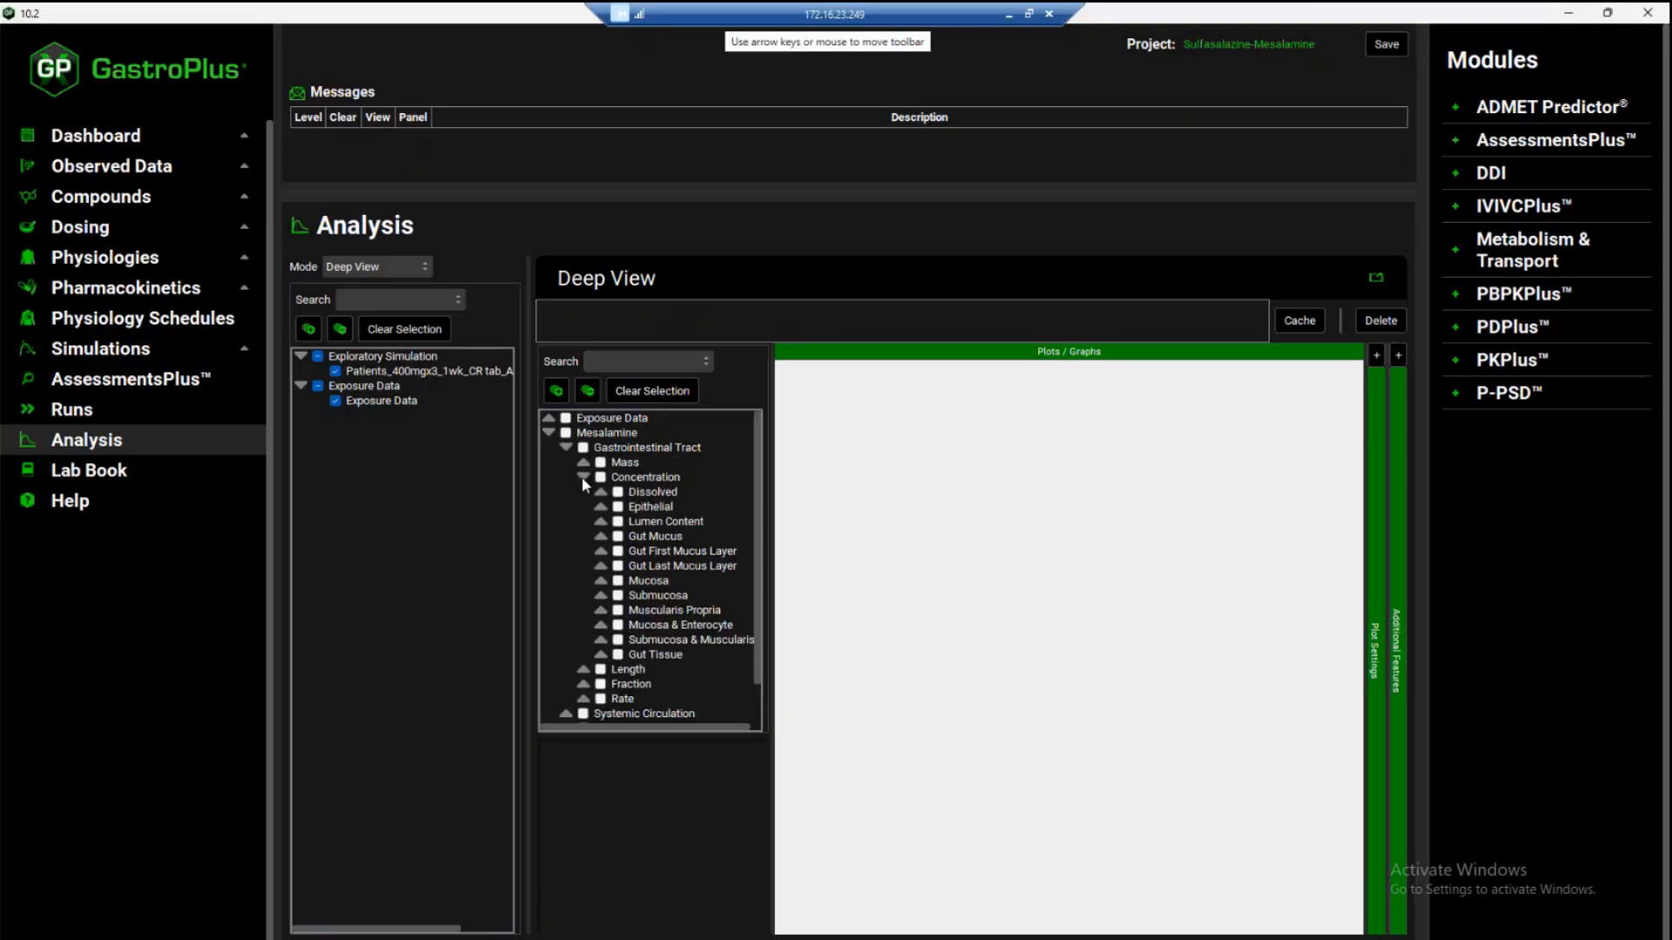
click(602, 654)
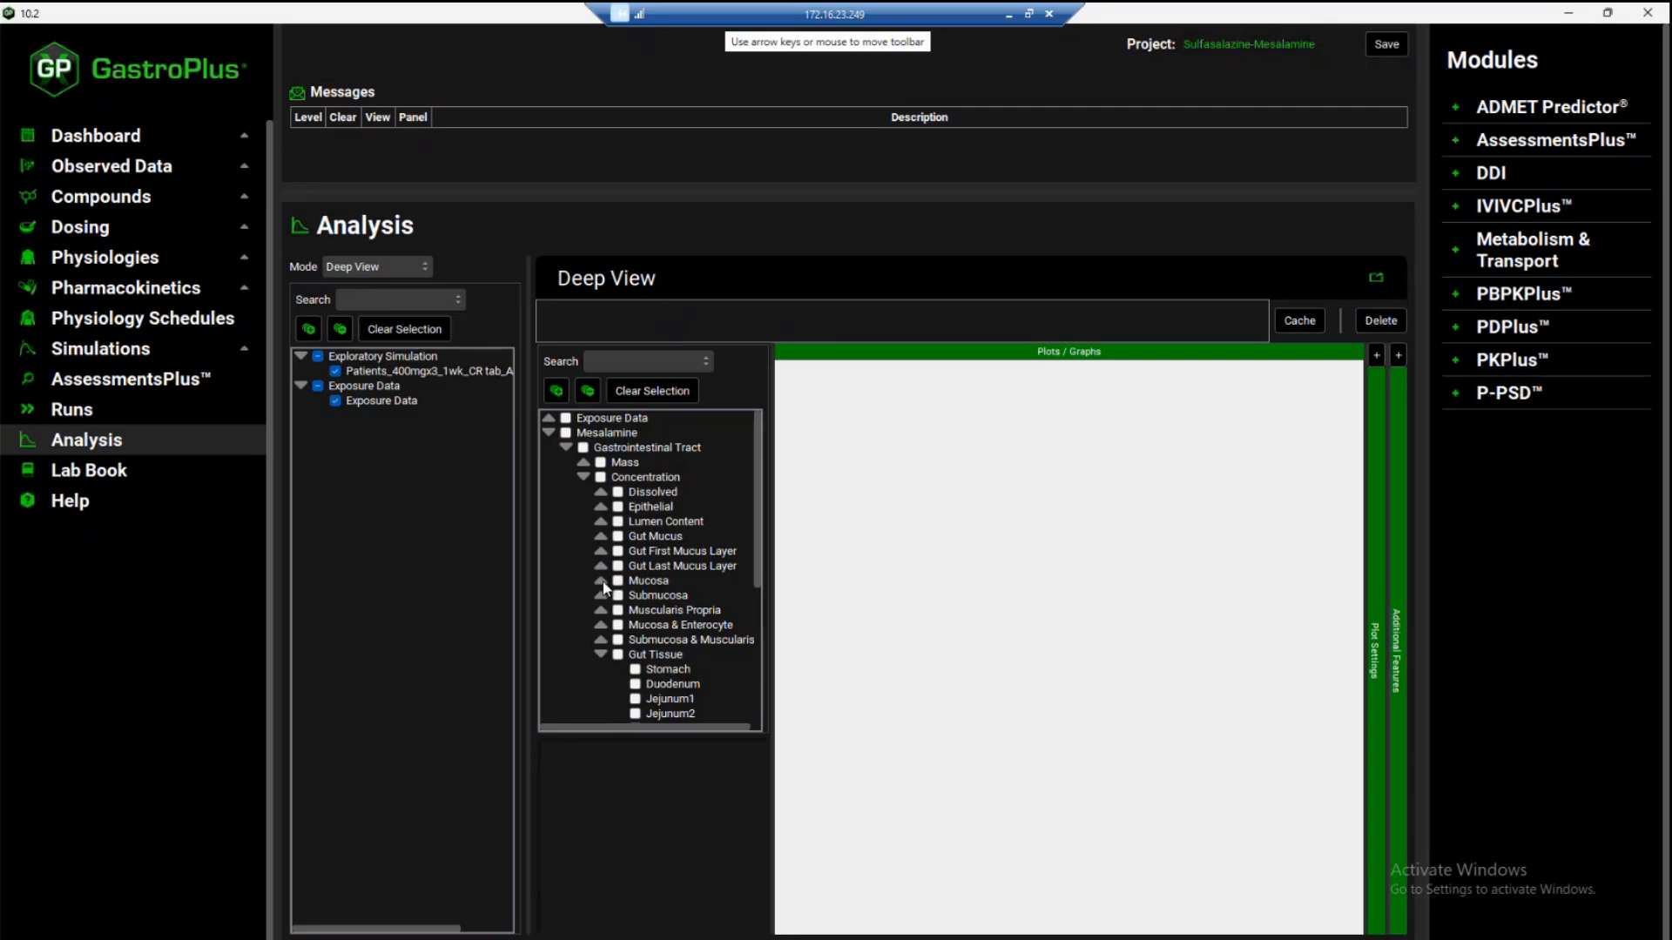
scroll(597, 600, down, 4)
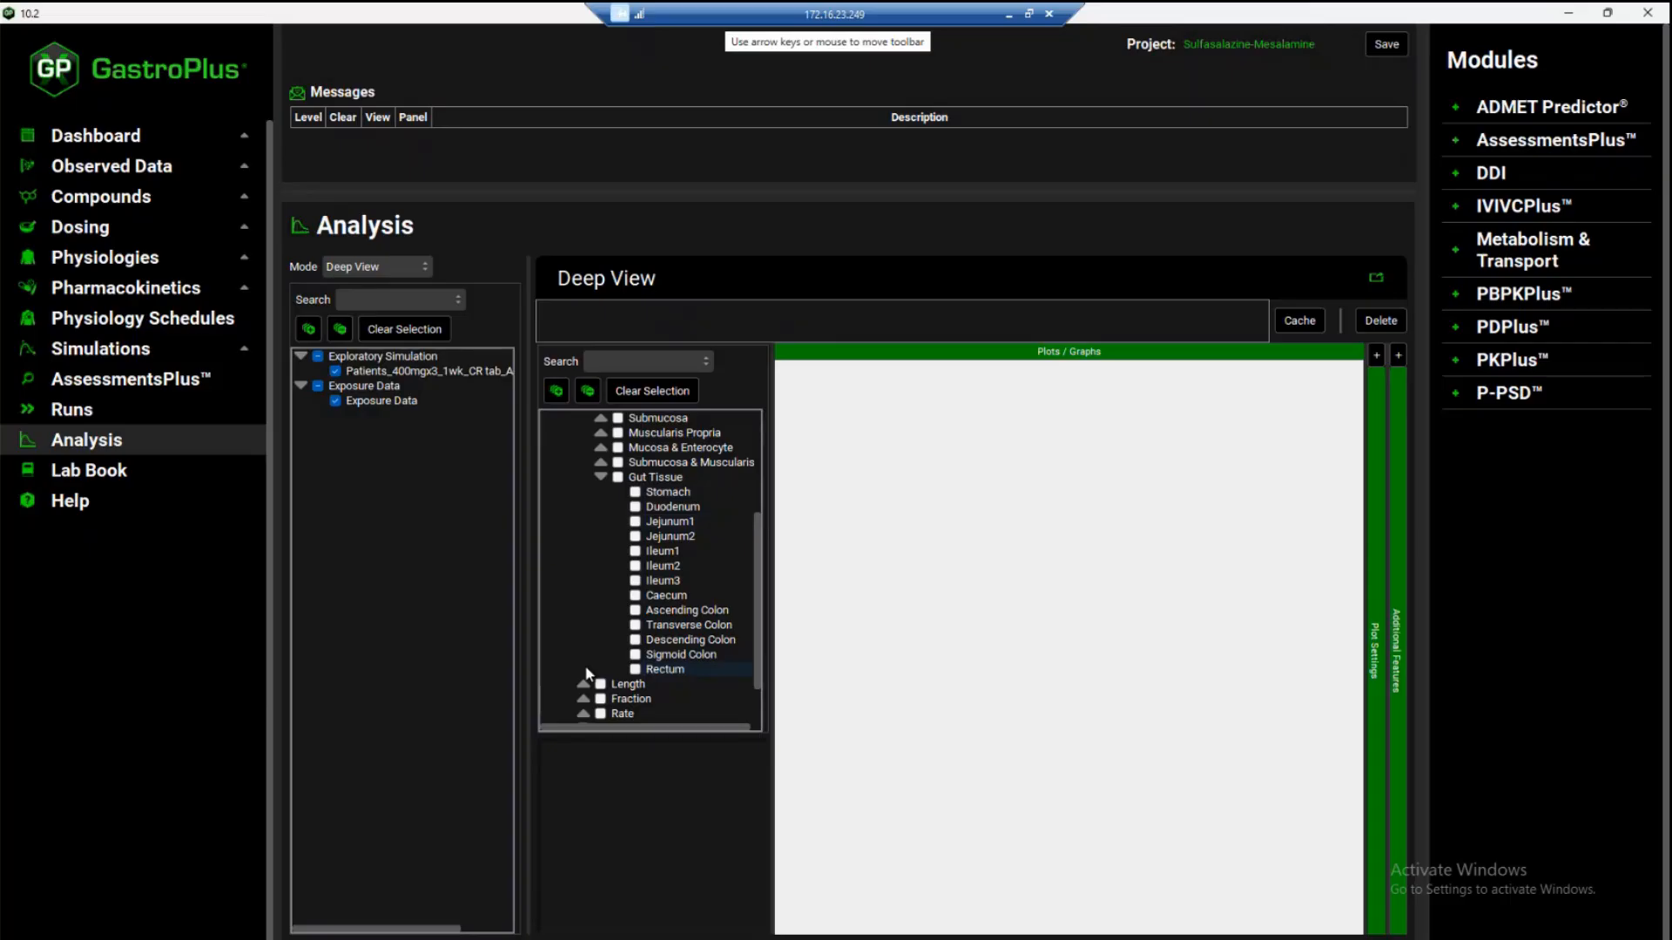
Plot Concentration Present for the Caecum, Ascending Colon, Transverse Colon, Descending Colon, Sigmoid Colon and Rectum gut tissues
click(635, 596)
click(634, 610)
click(635, 625)
click(635, 640)
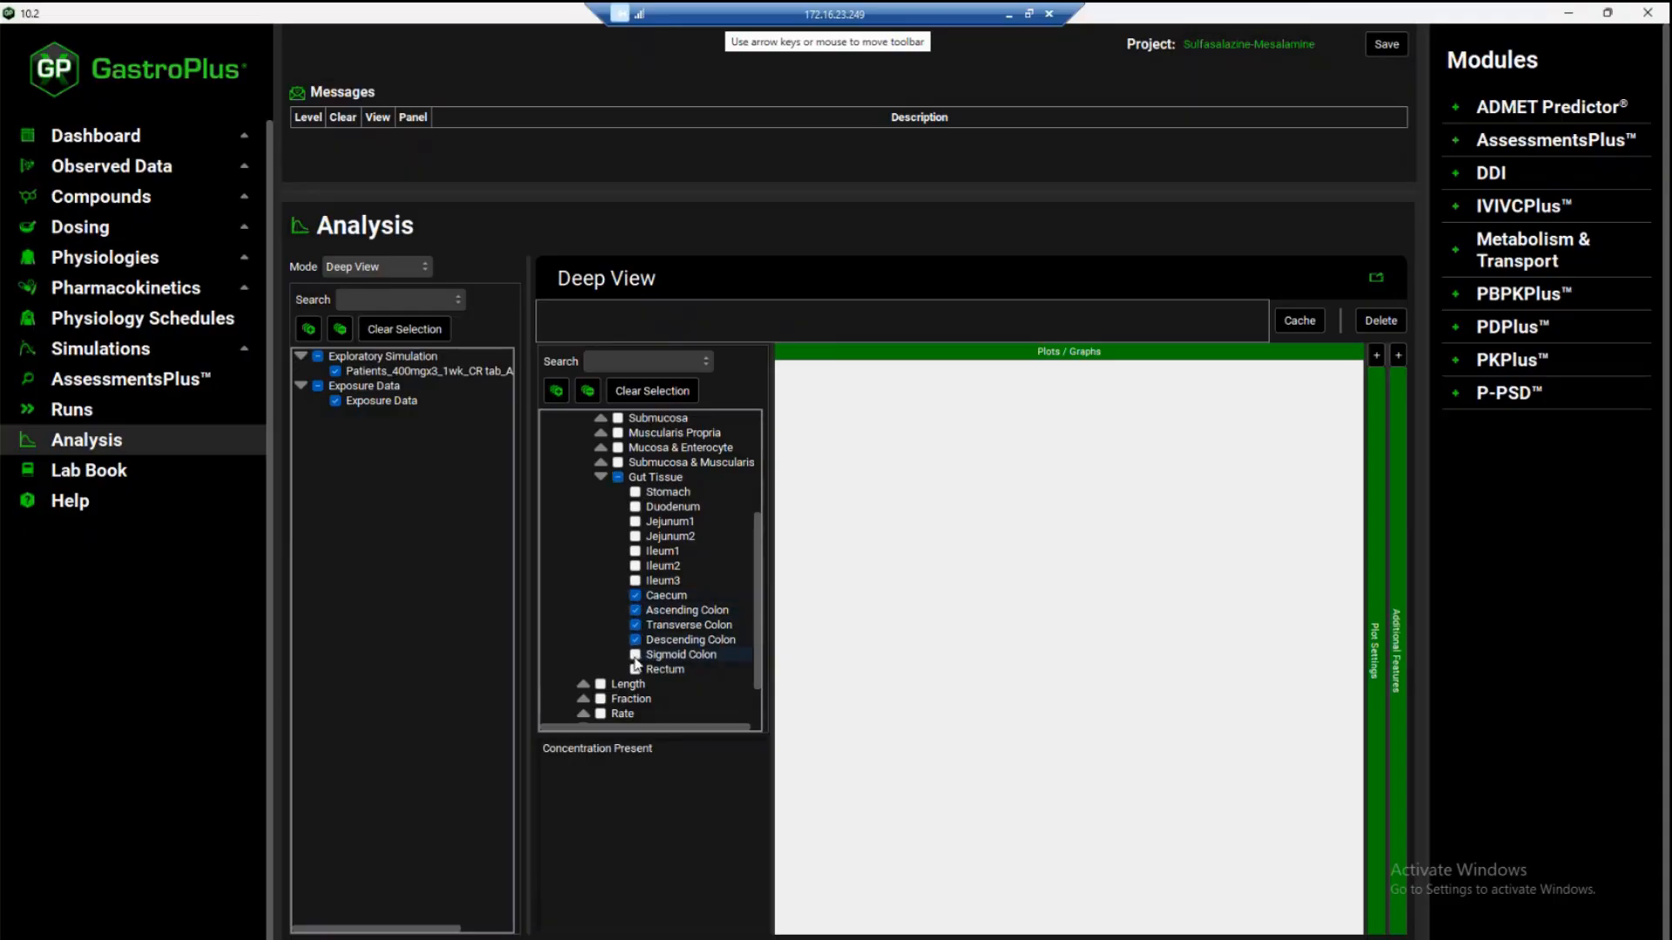
click(635, 656)
click(635, 670)
click(624, 750)
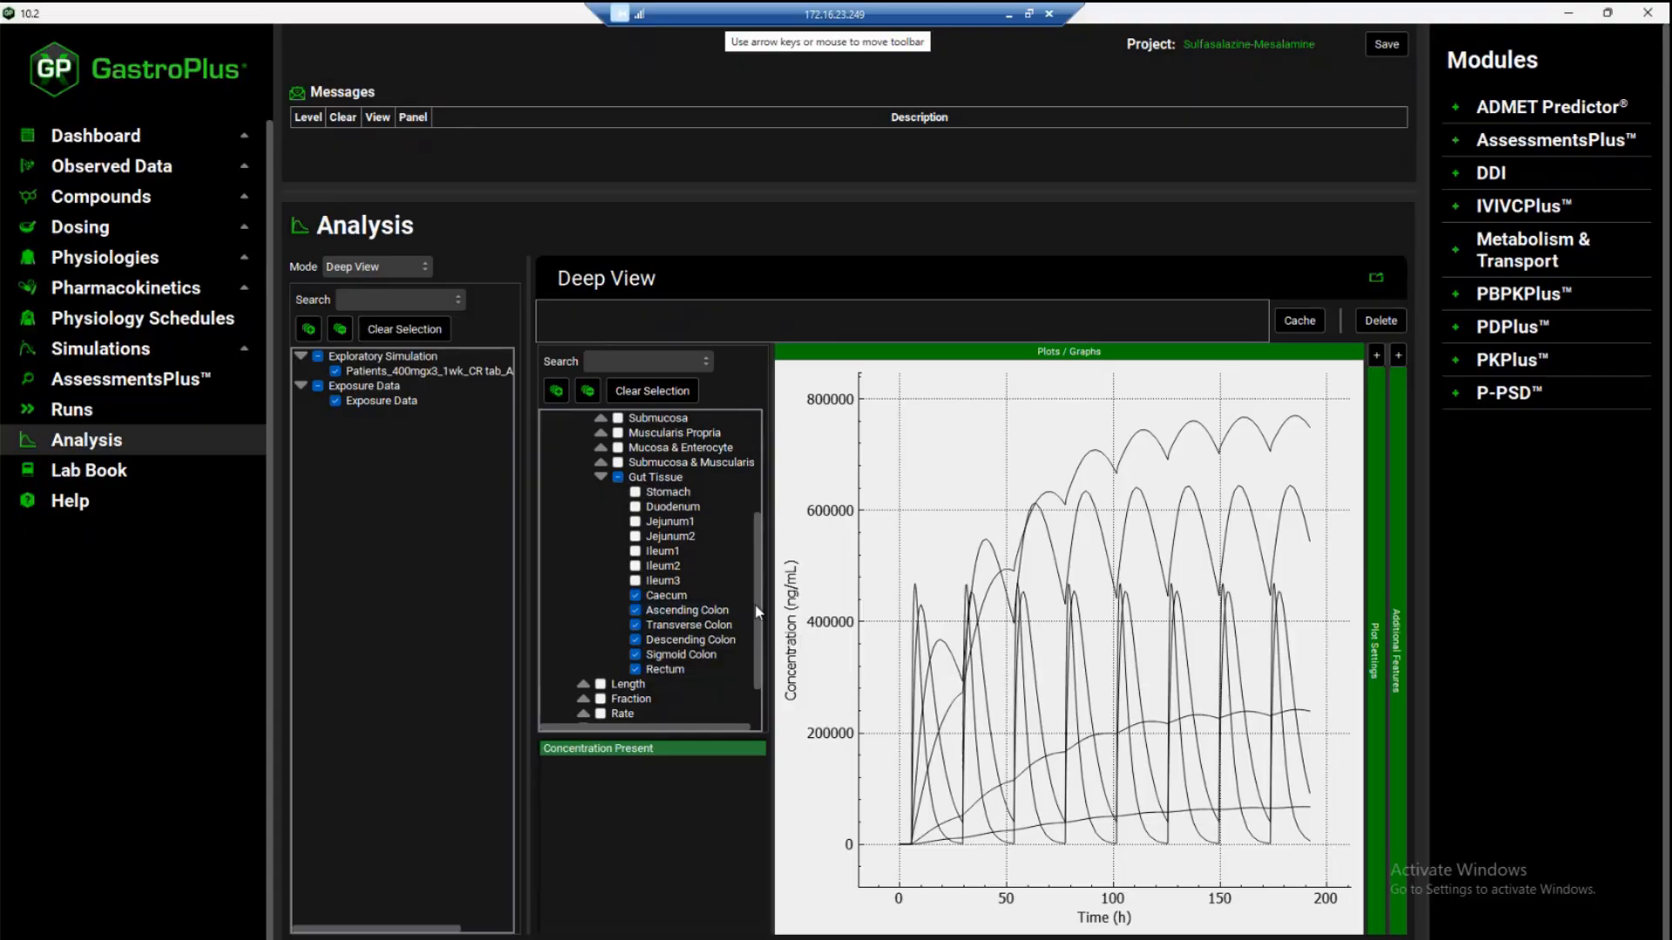
Overlay the observed Rectum conc series from the Asacol gut tissue conc exposure data on the plot
drag(755, 613, 760, 477)
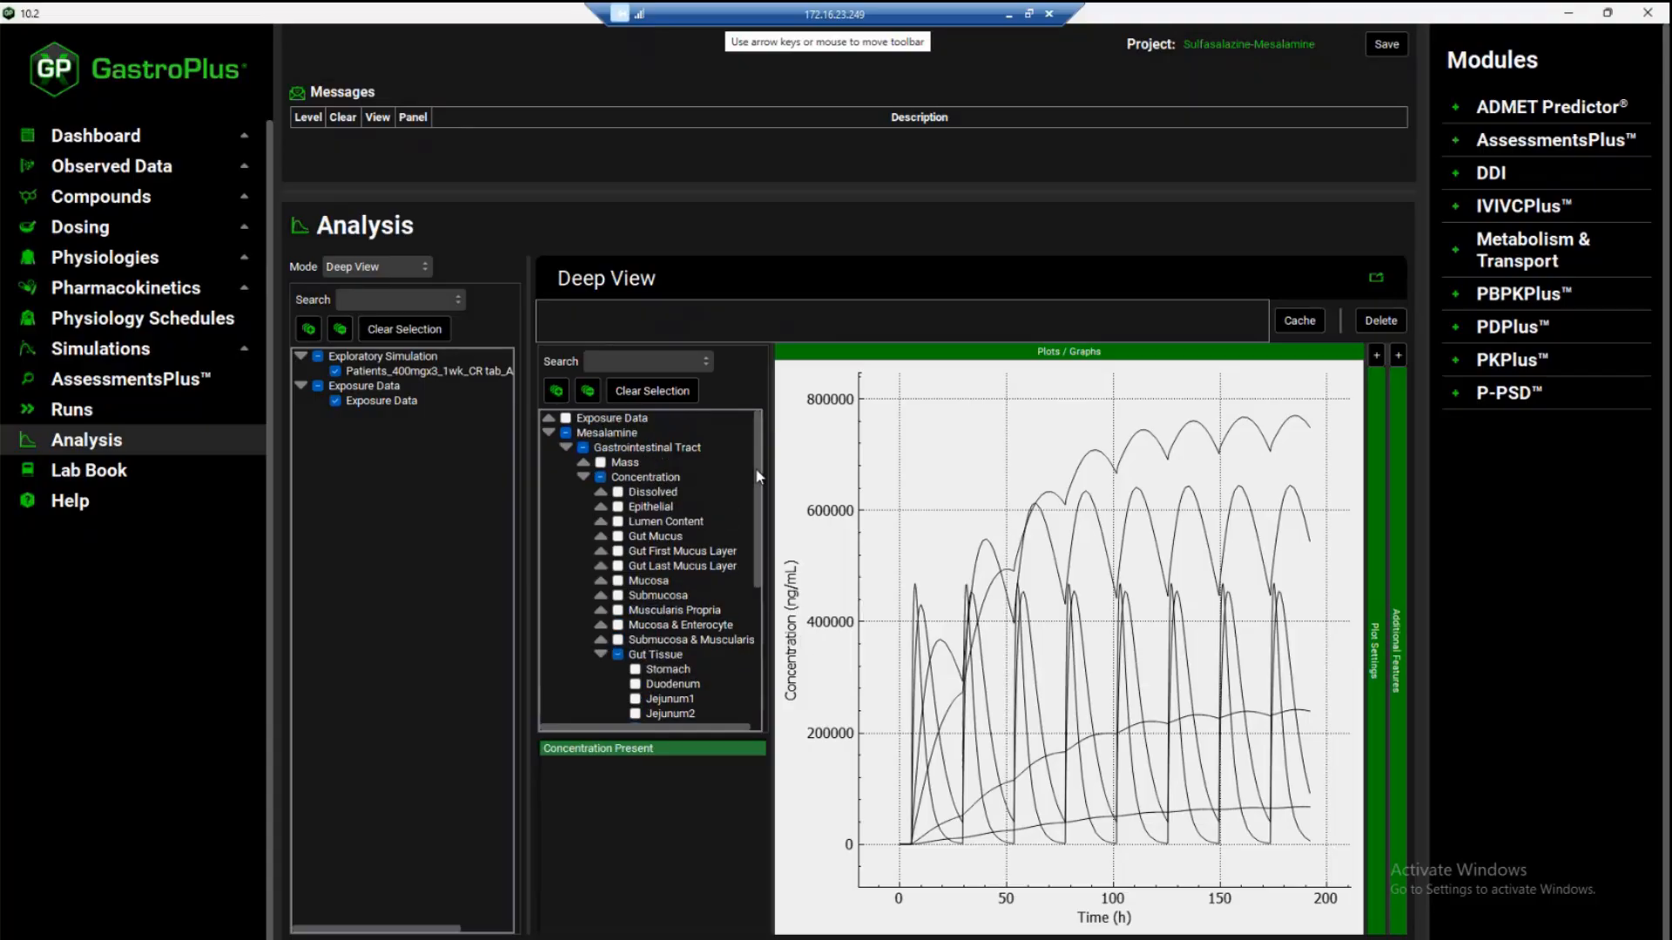
click(549, 419)
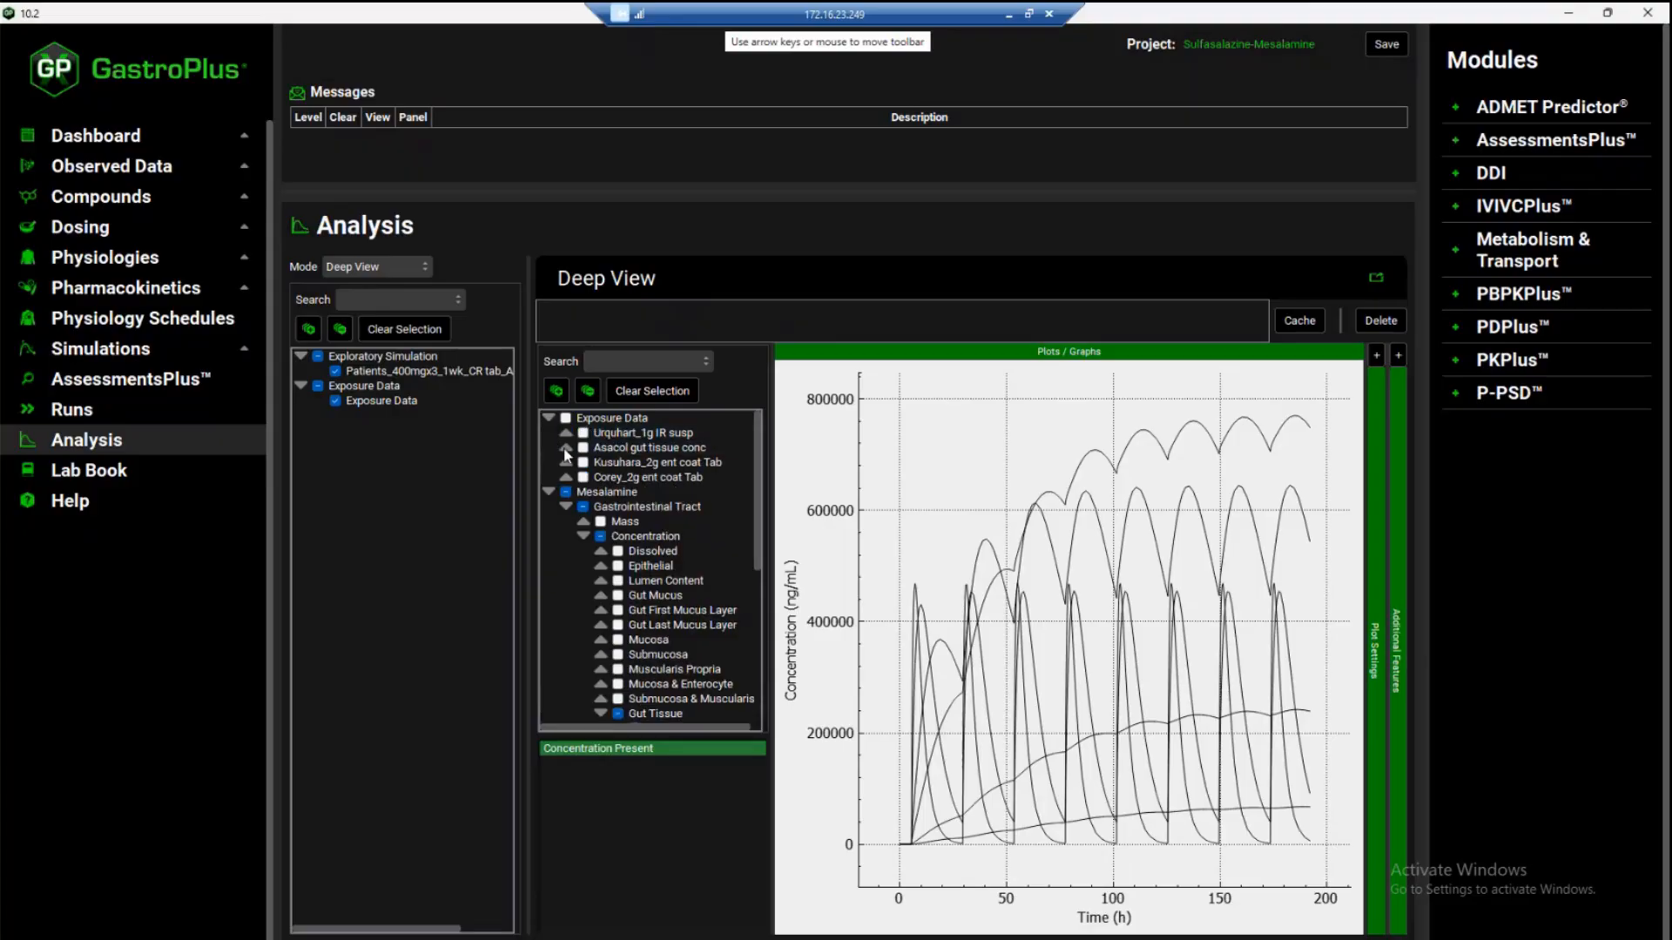
click(566, 448)
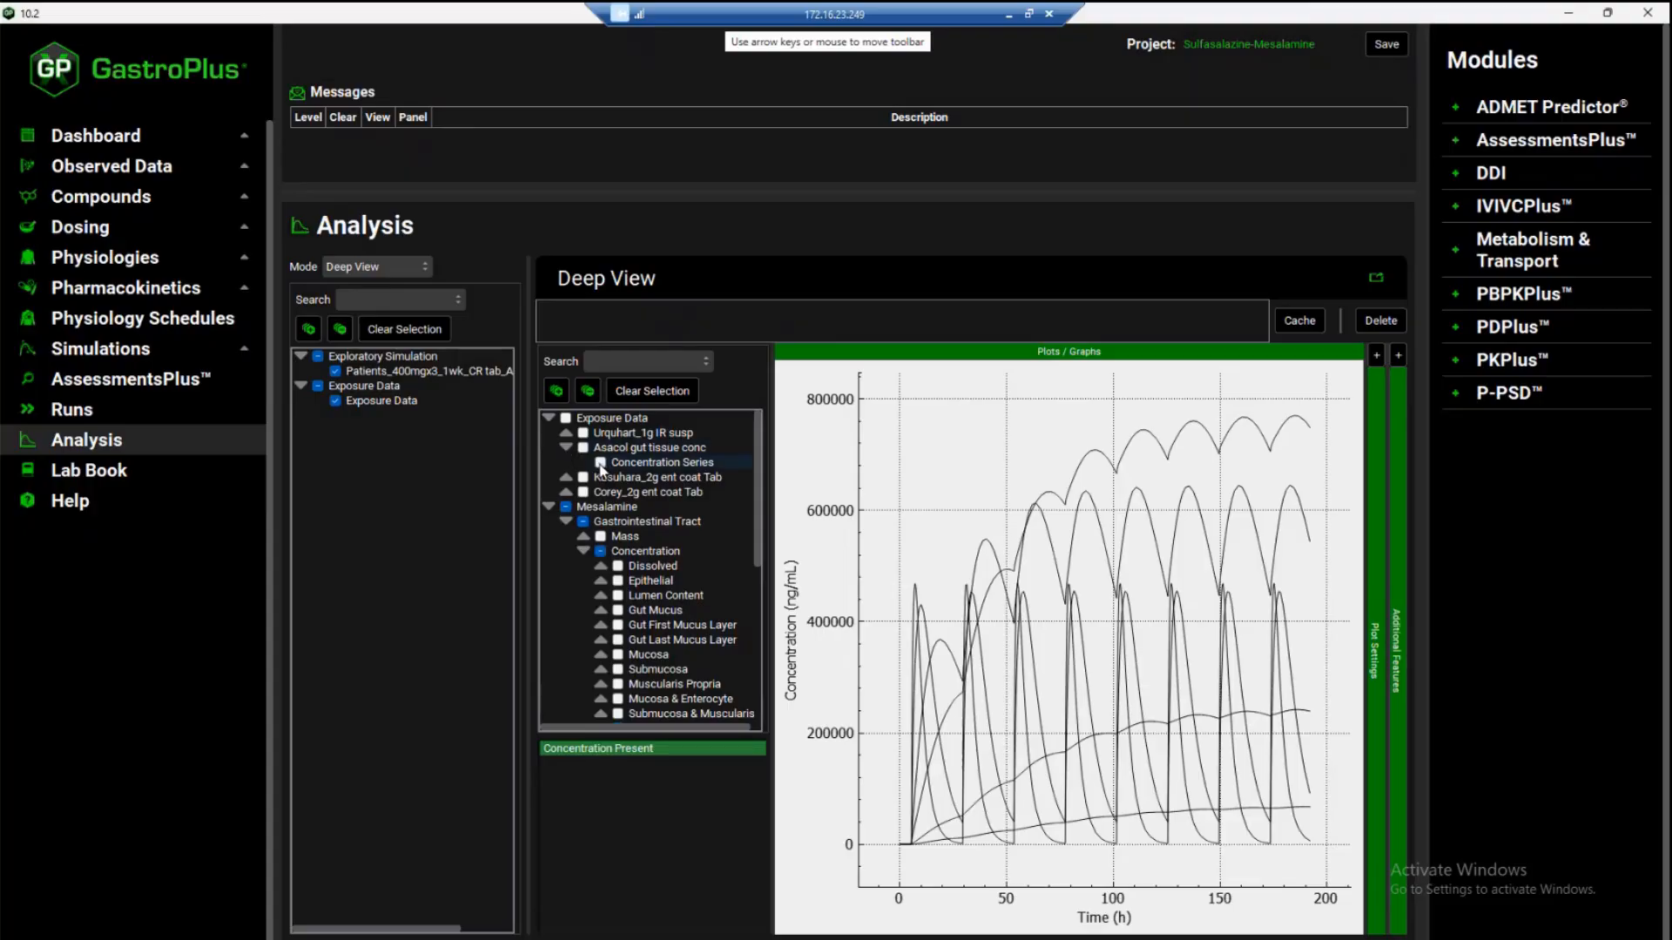
click(600, 464)
click(591, 761)
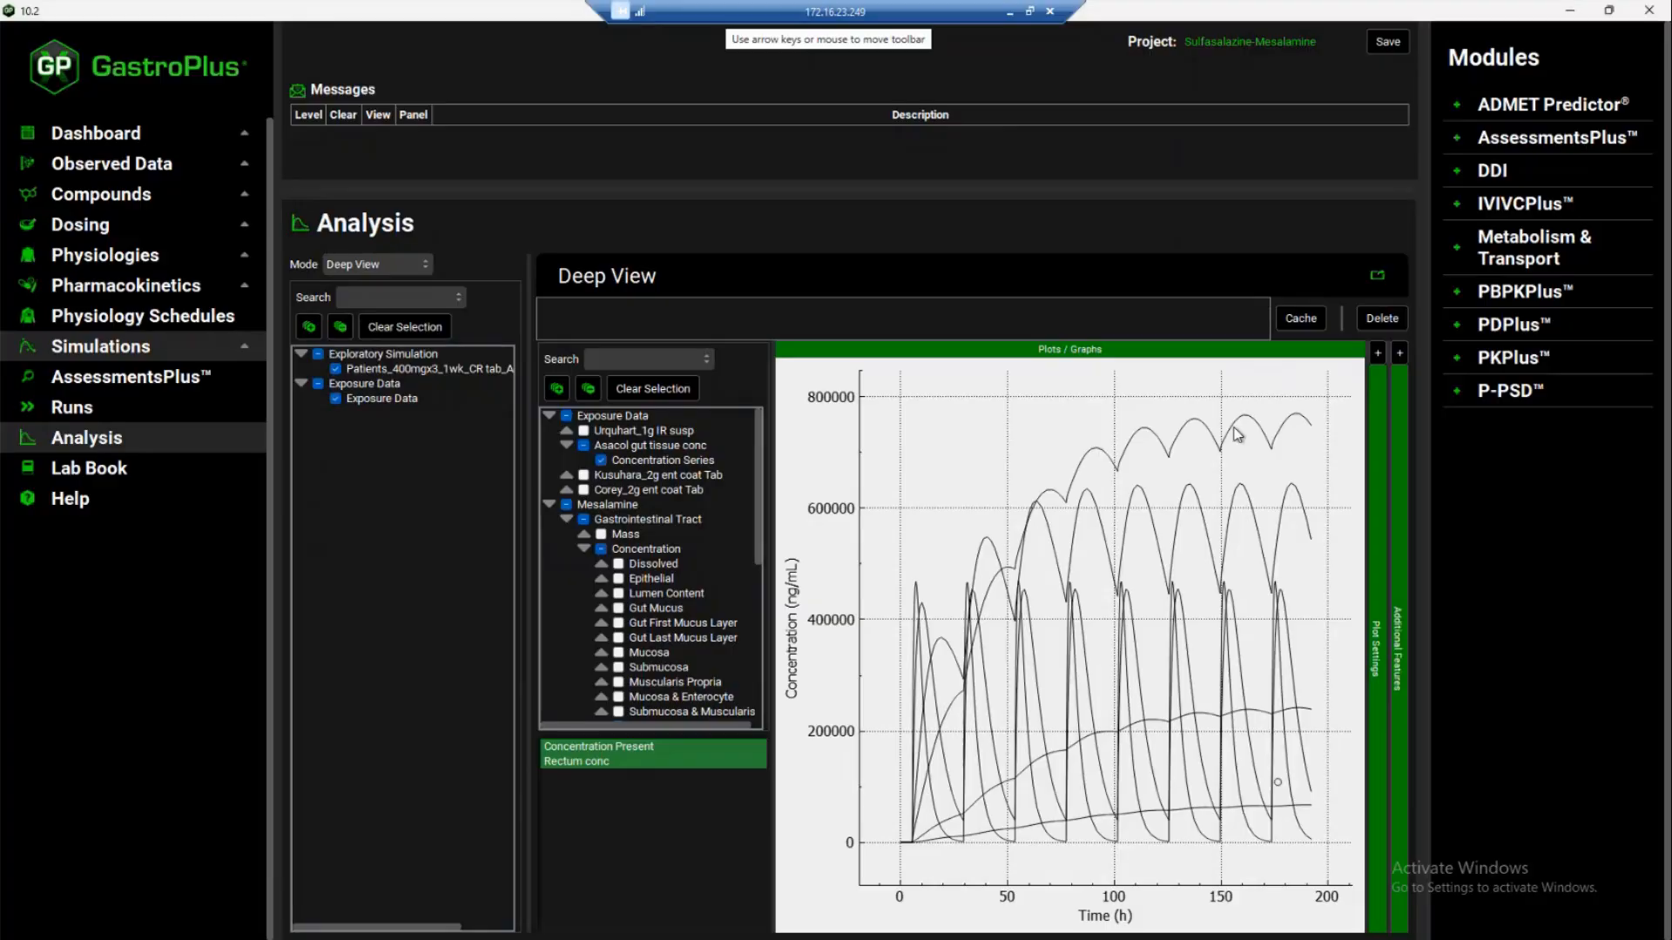
Select the last simulated curve and the observed Asacol rectum series in the plot settings and set their line colour to red (#ff0000)
click(1378, 352)
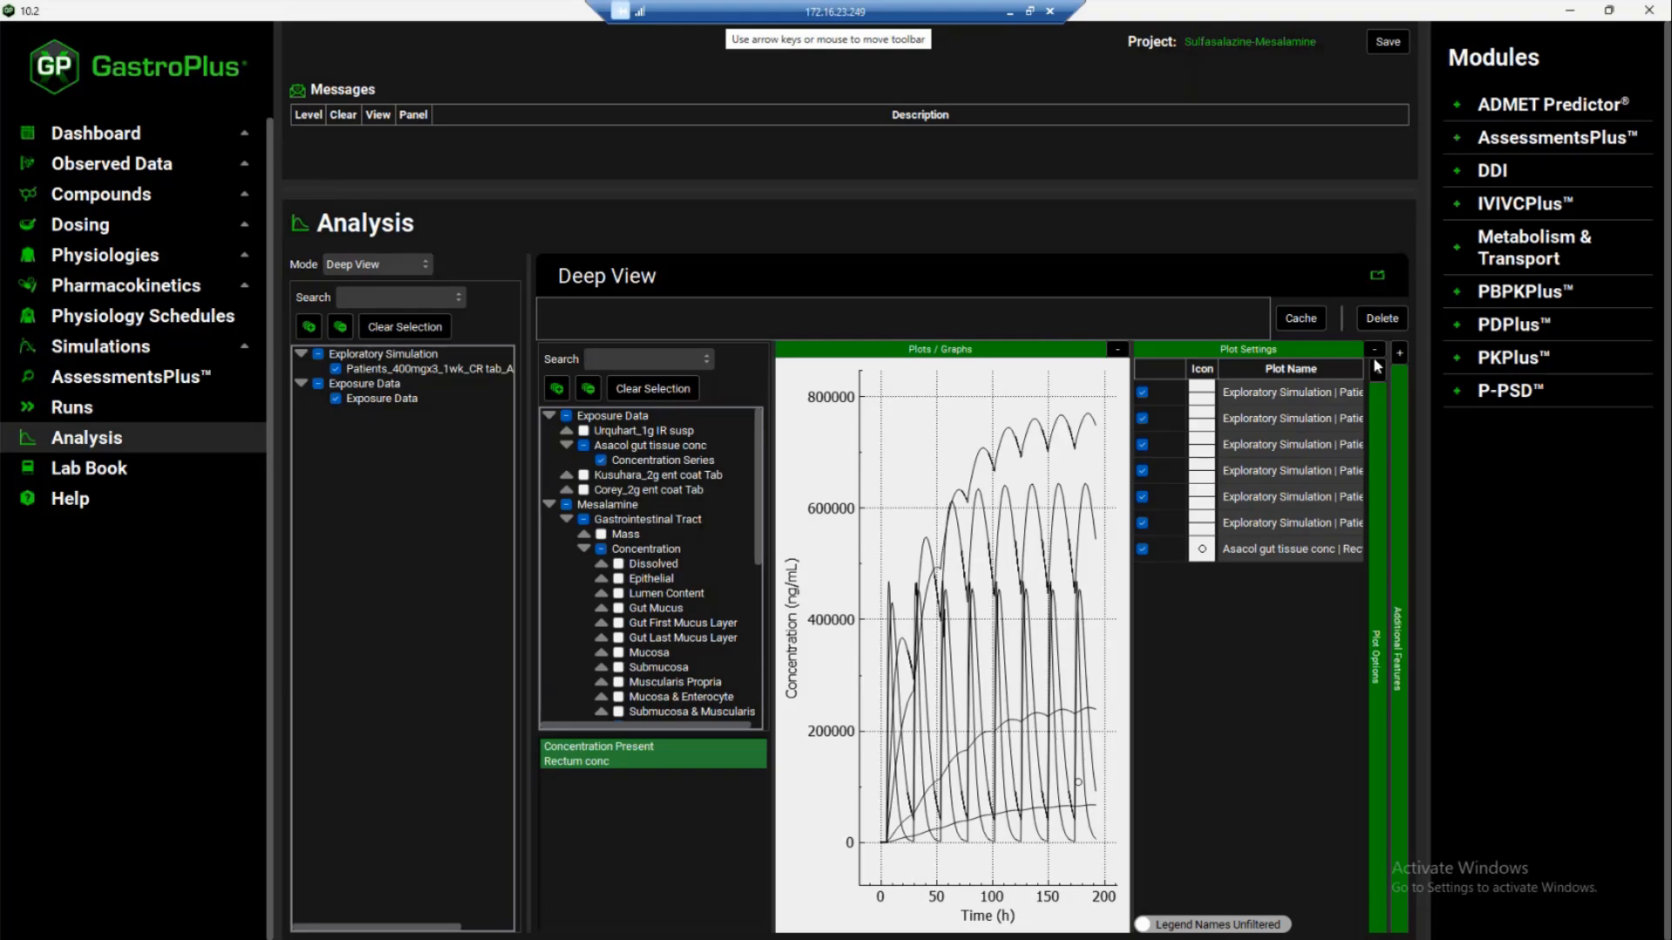
click(1257, 548)
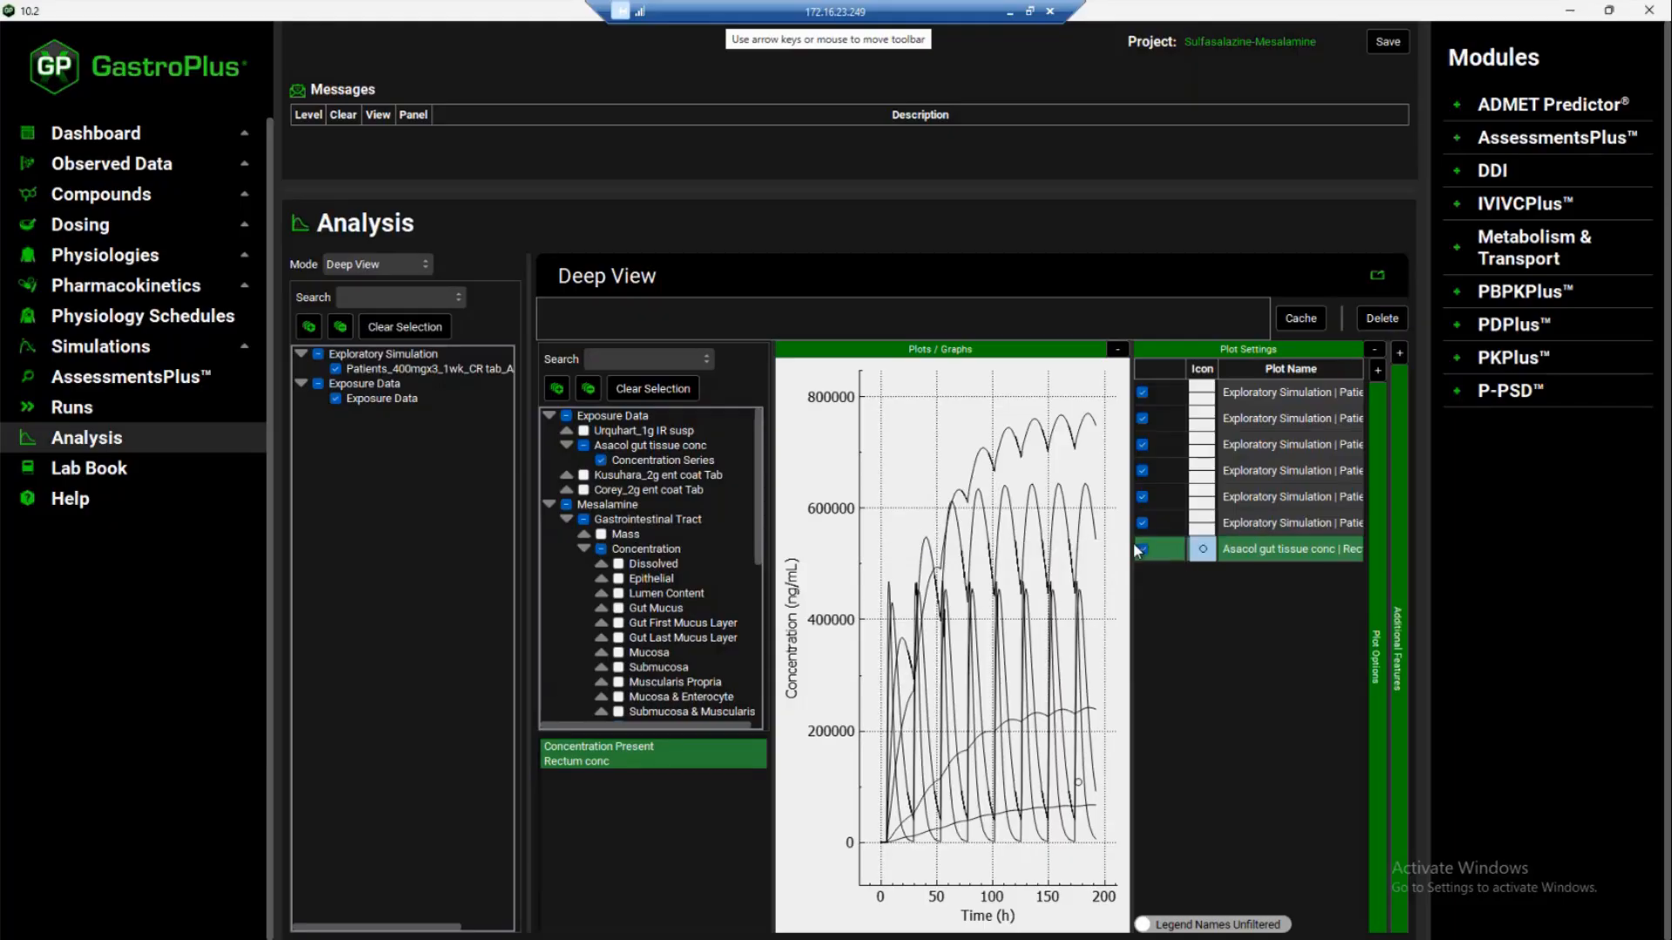
ctrl+click(1255, 520)
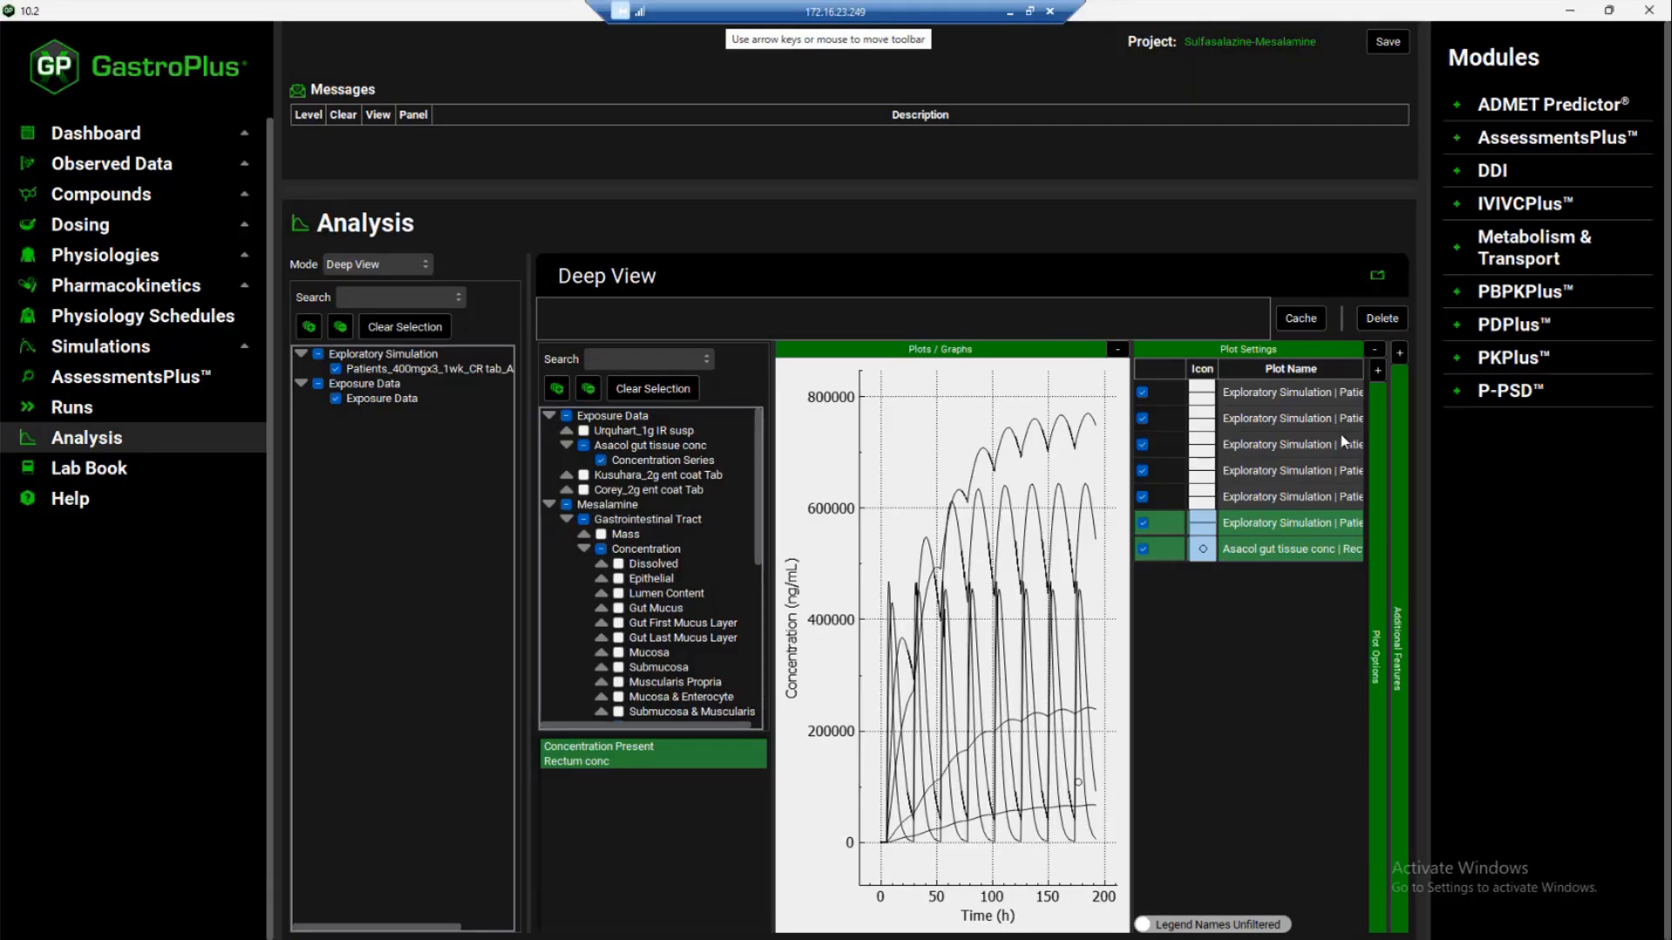
click(1377, 372)
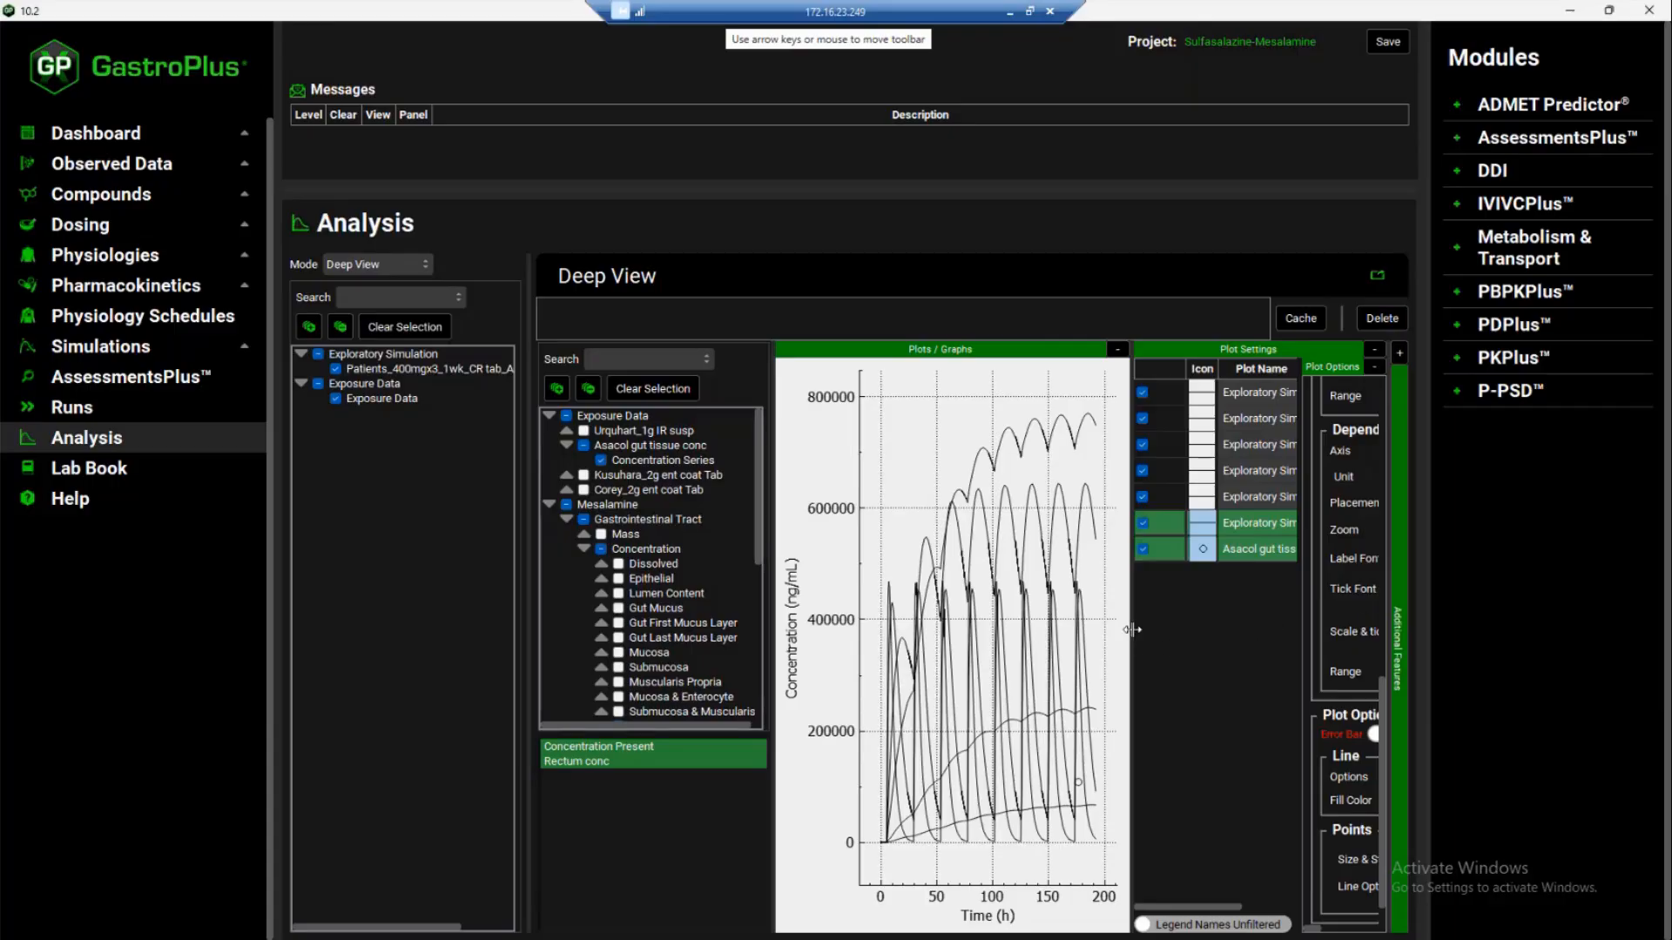
drag(1132, 630, 937, 637)
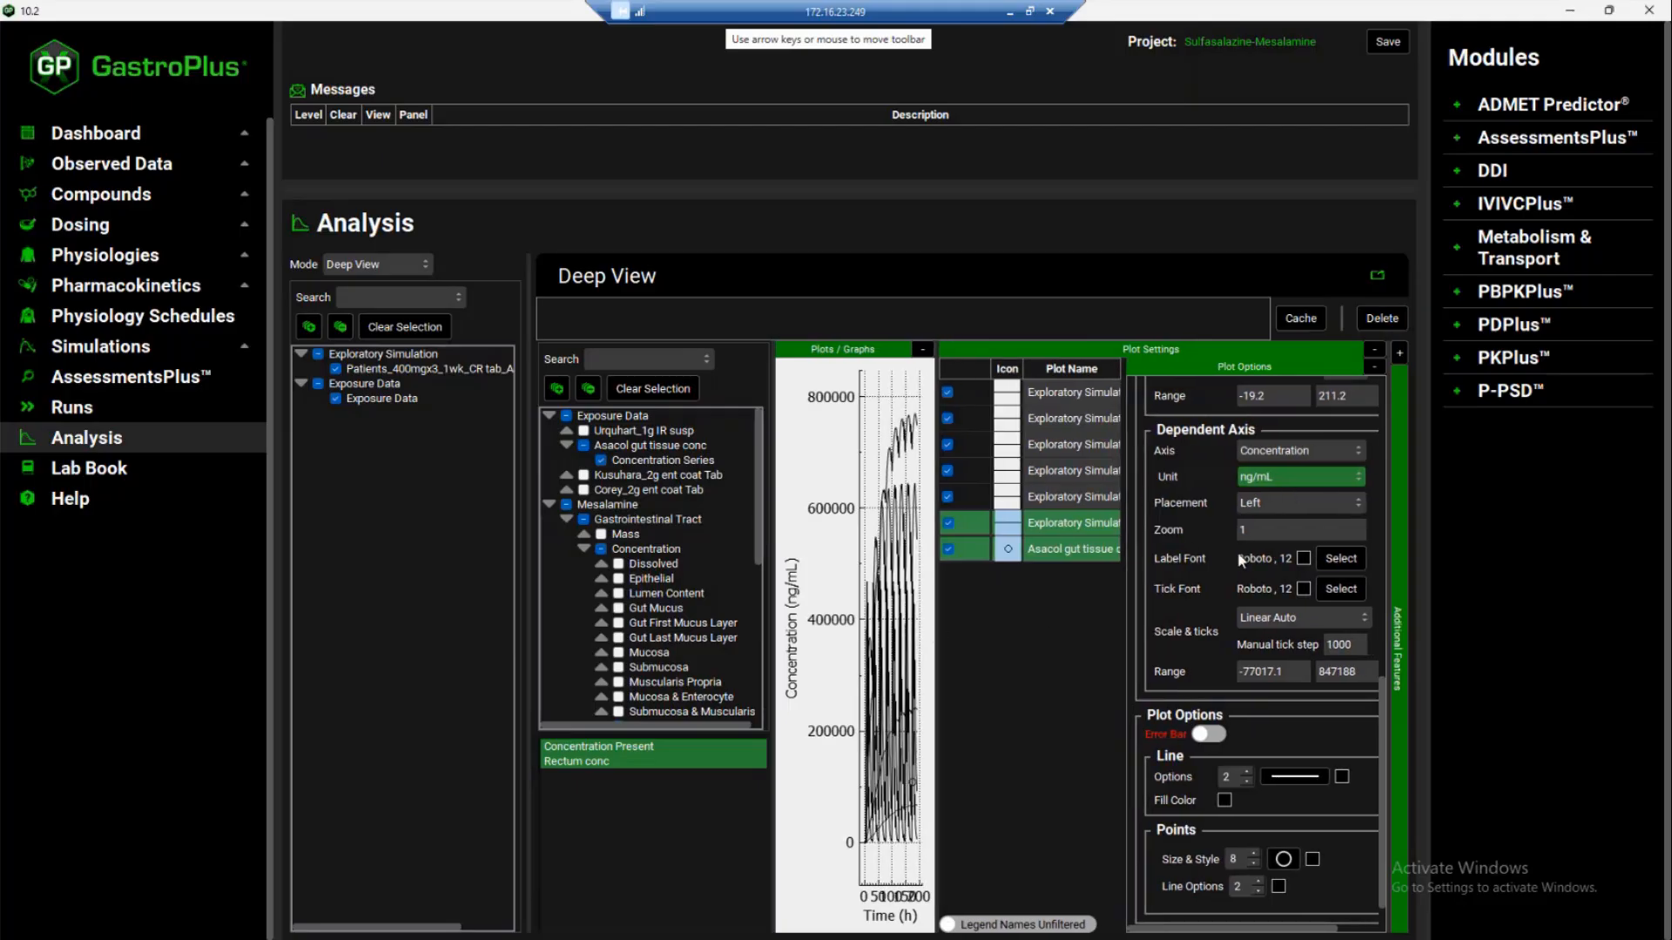
scroll(1236, 551, down, 1)
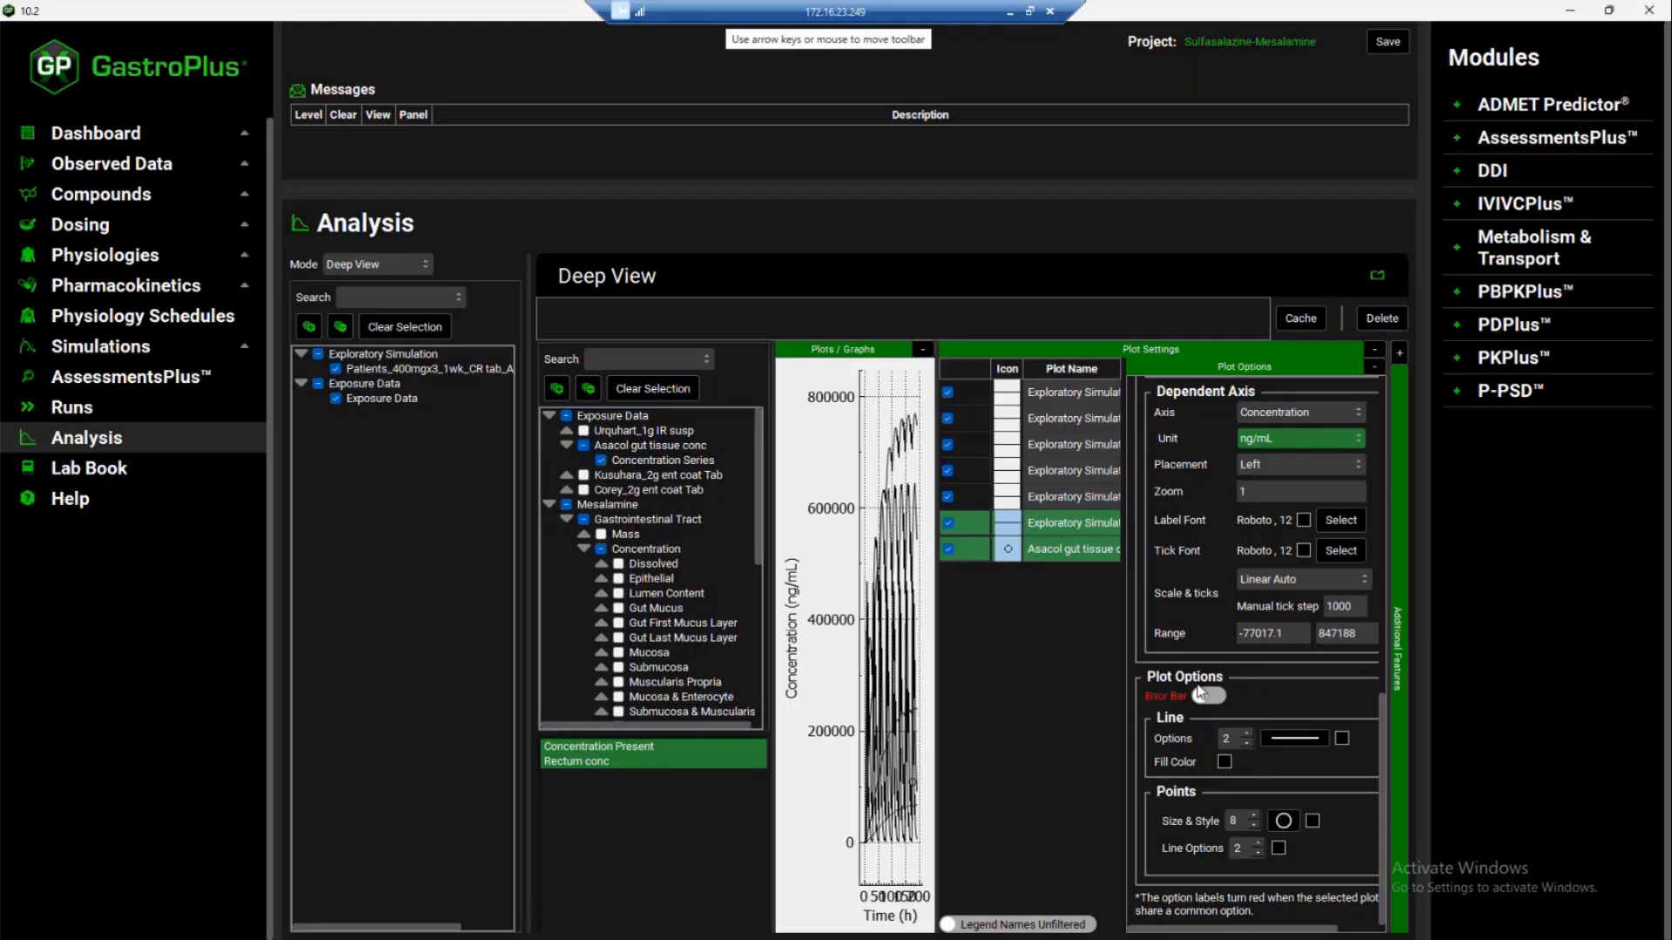
click(1342, 739)
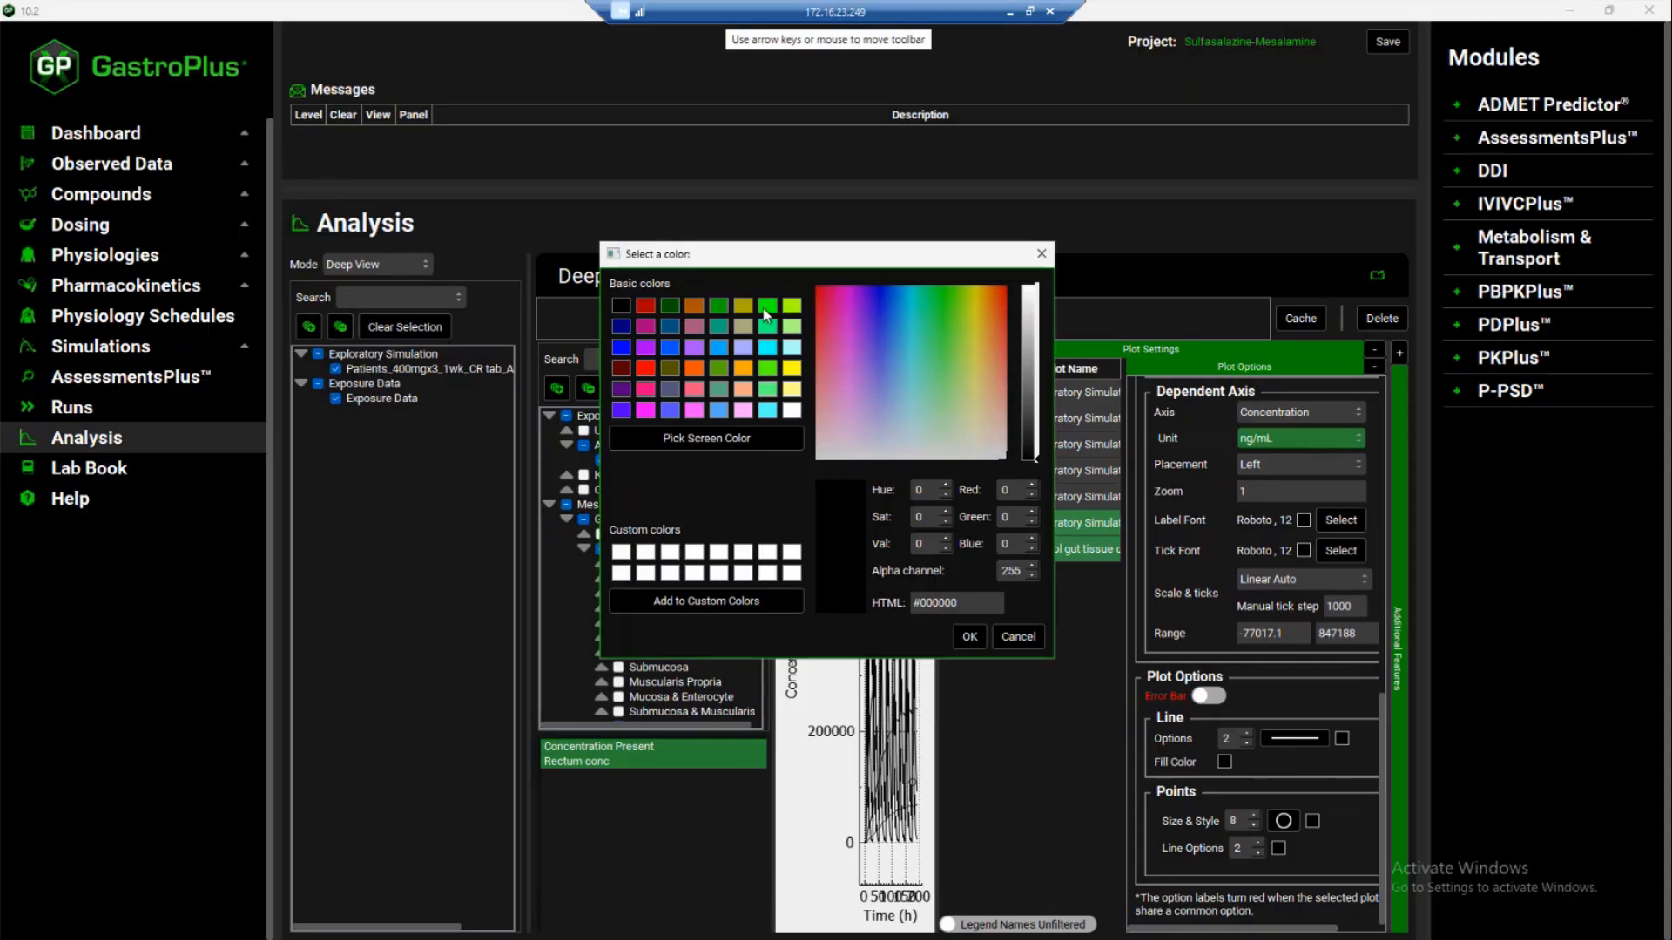
click(649, 366)
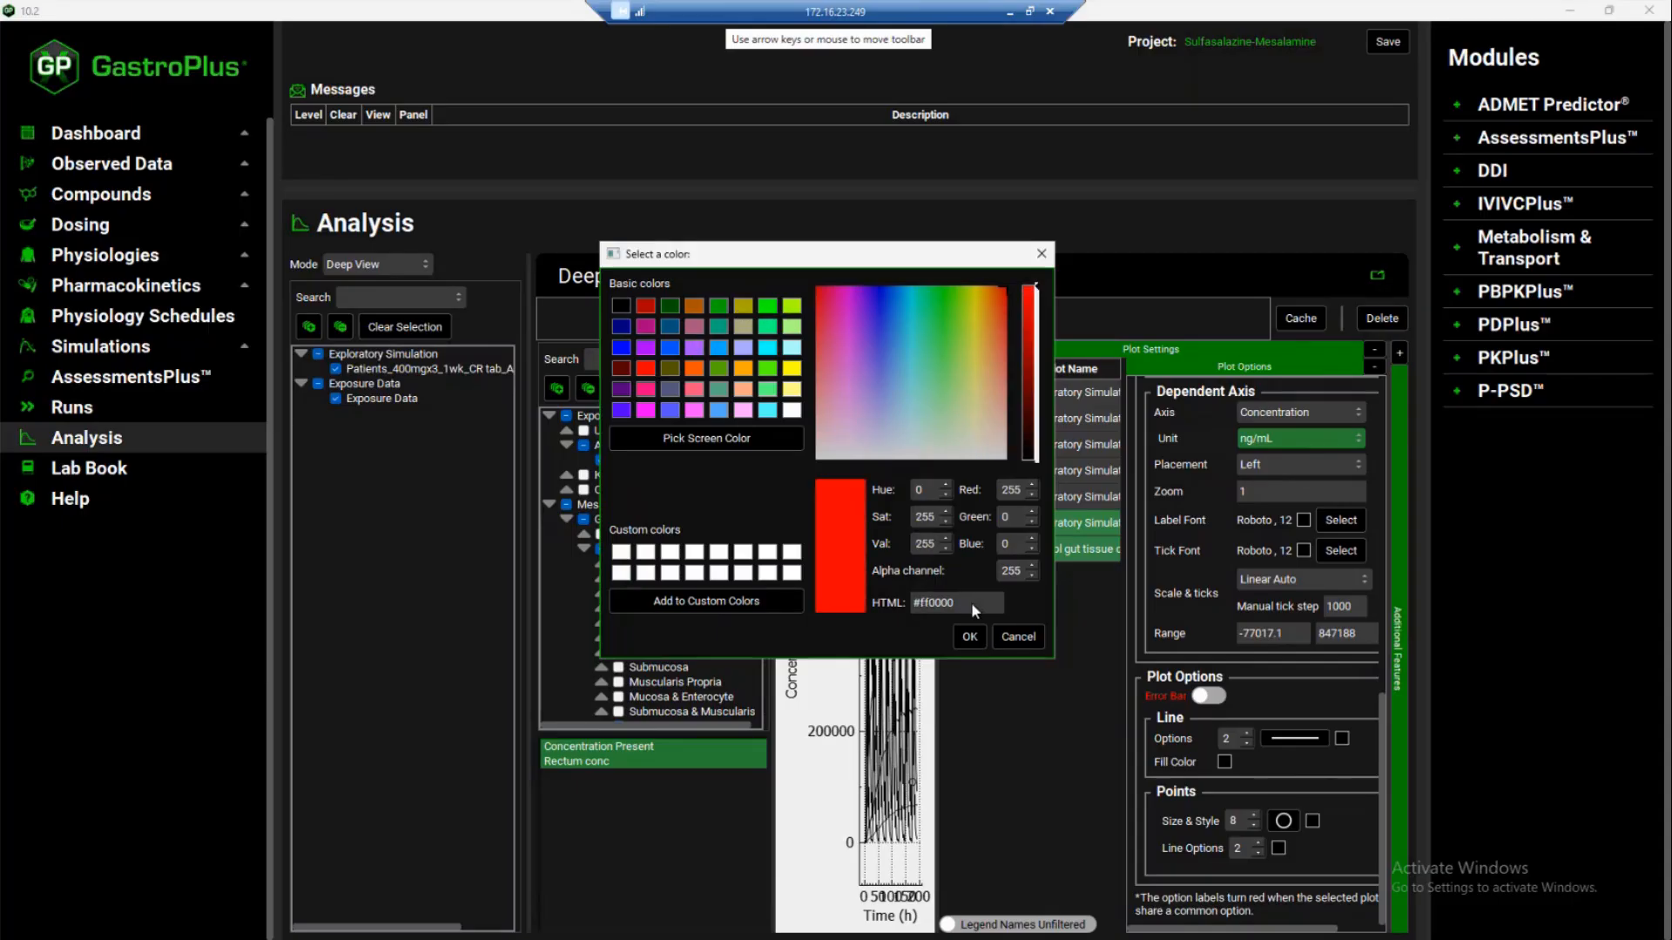
click(970, 637)
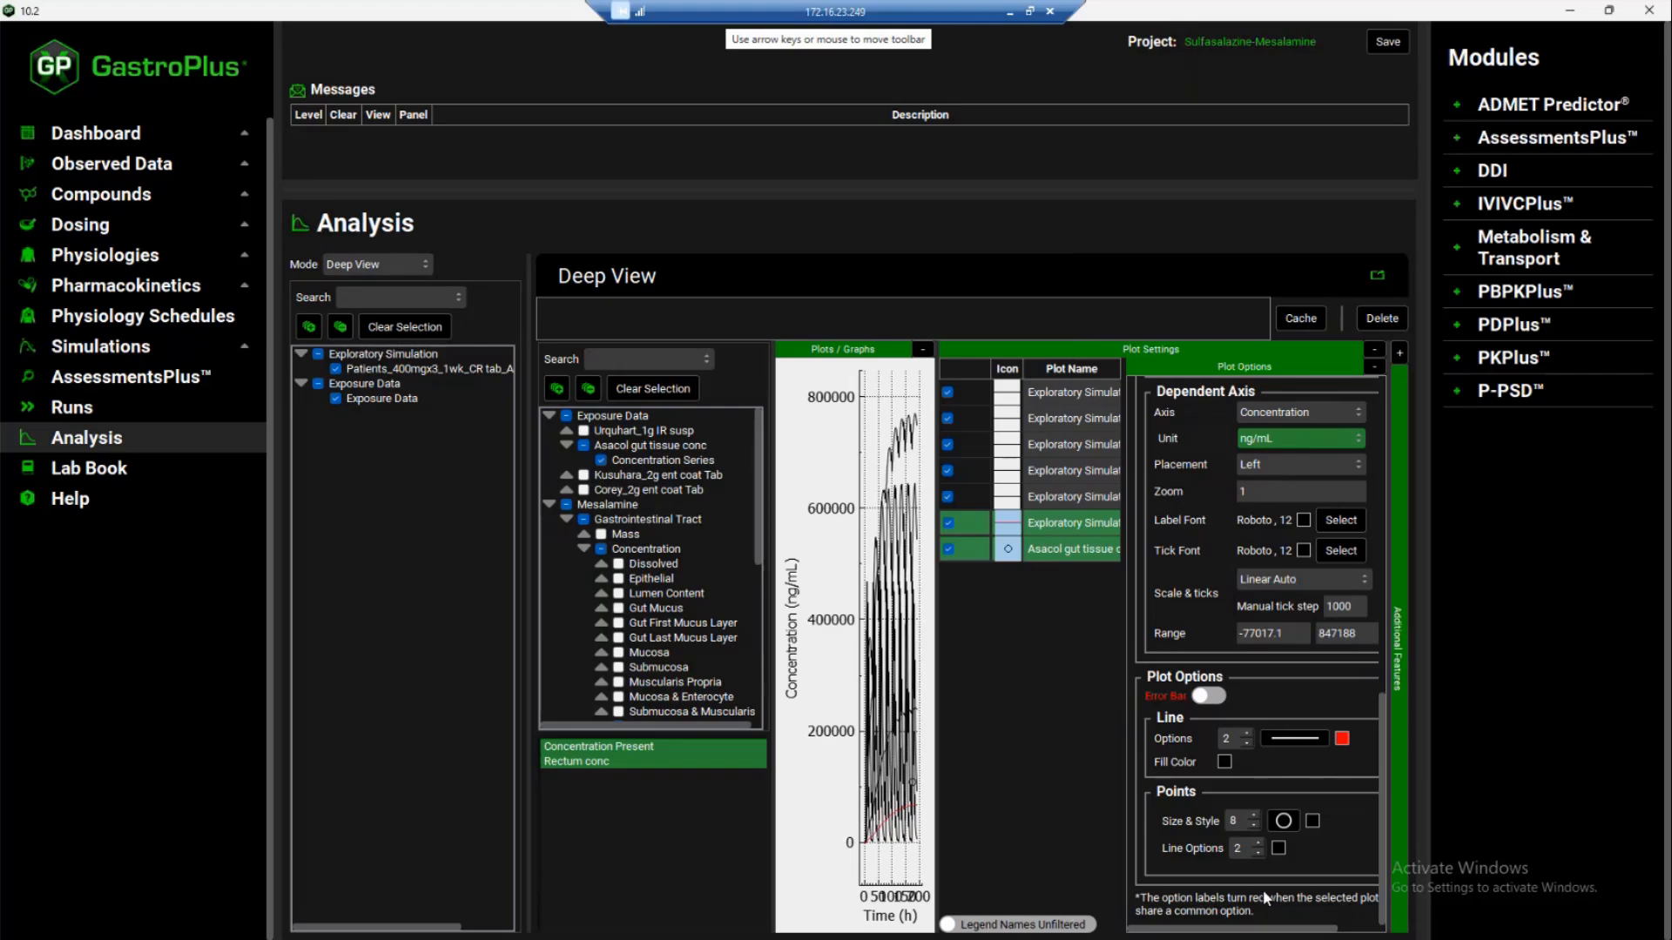
Set the point outline colour of the selected rectum series to red (#ff0000) and collapse the plot settings
click(1278, 848)
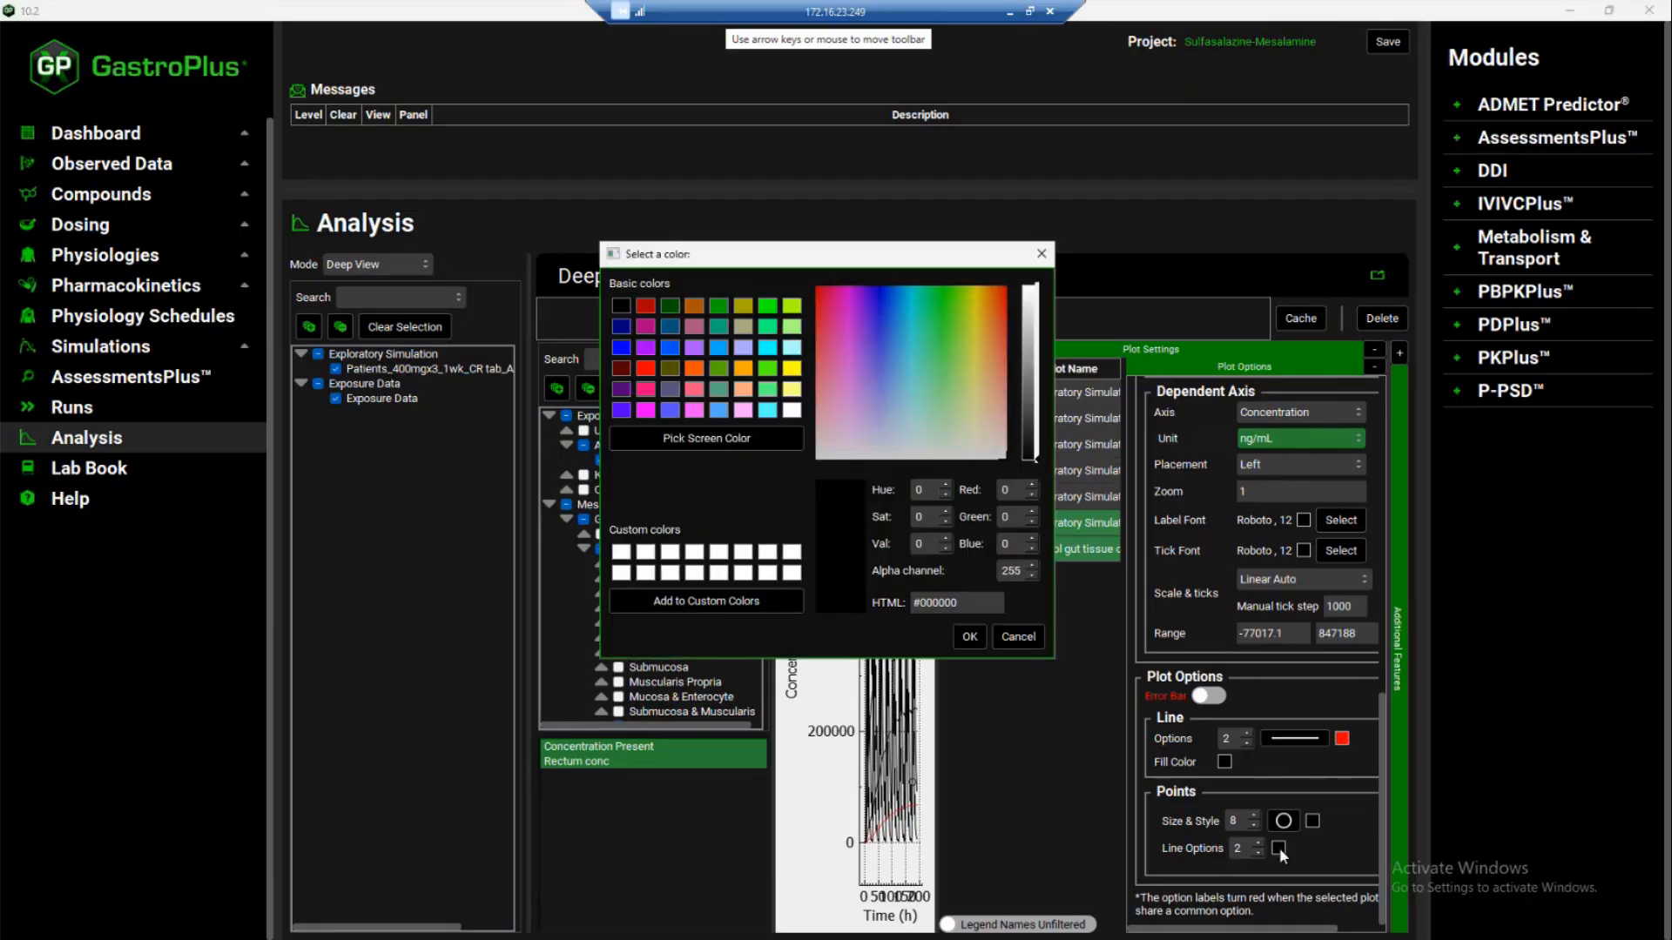
click(646, 371)
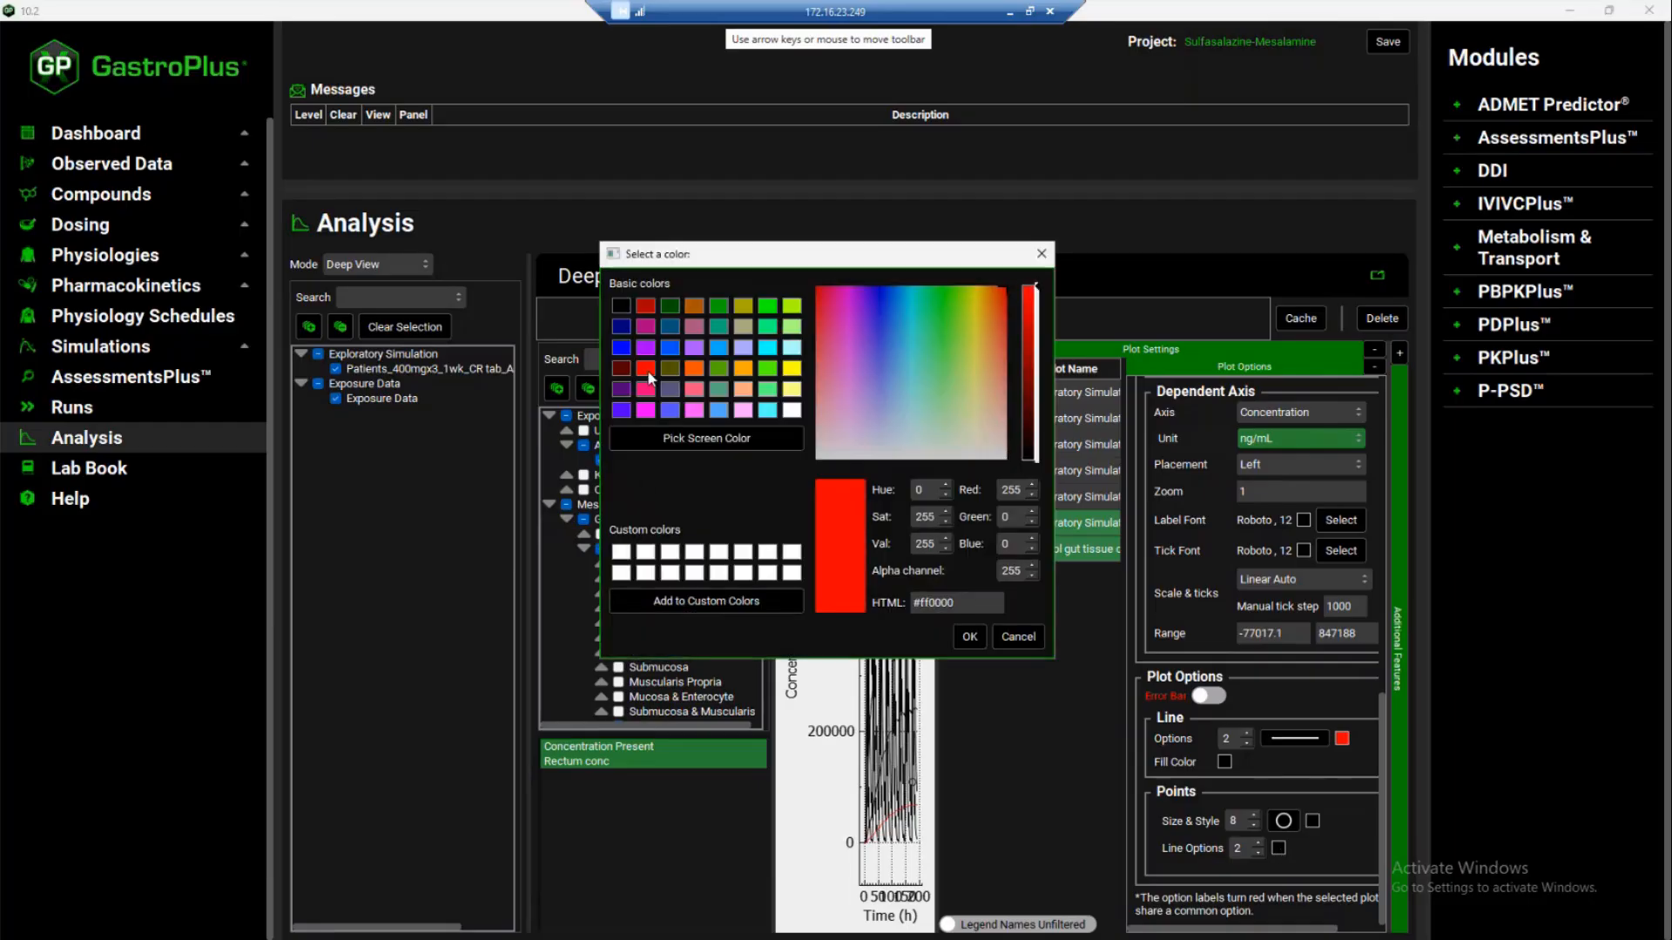
click(968, 638)
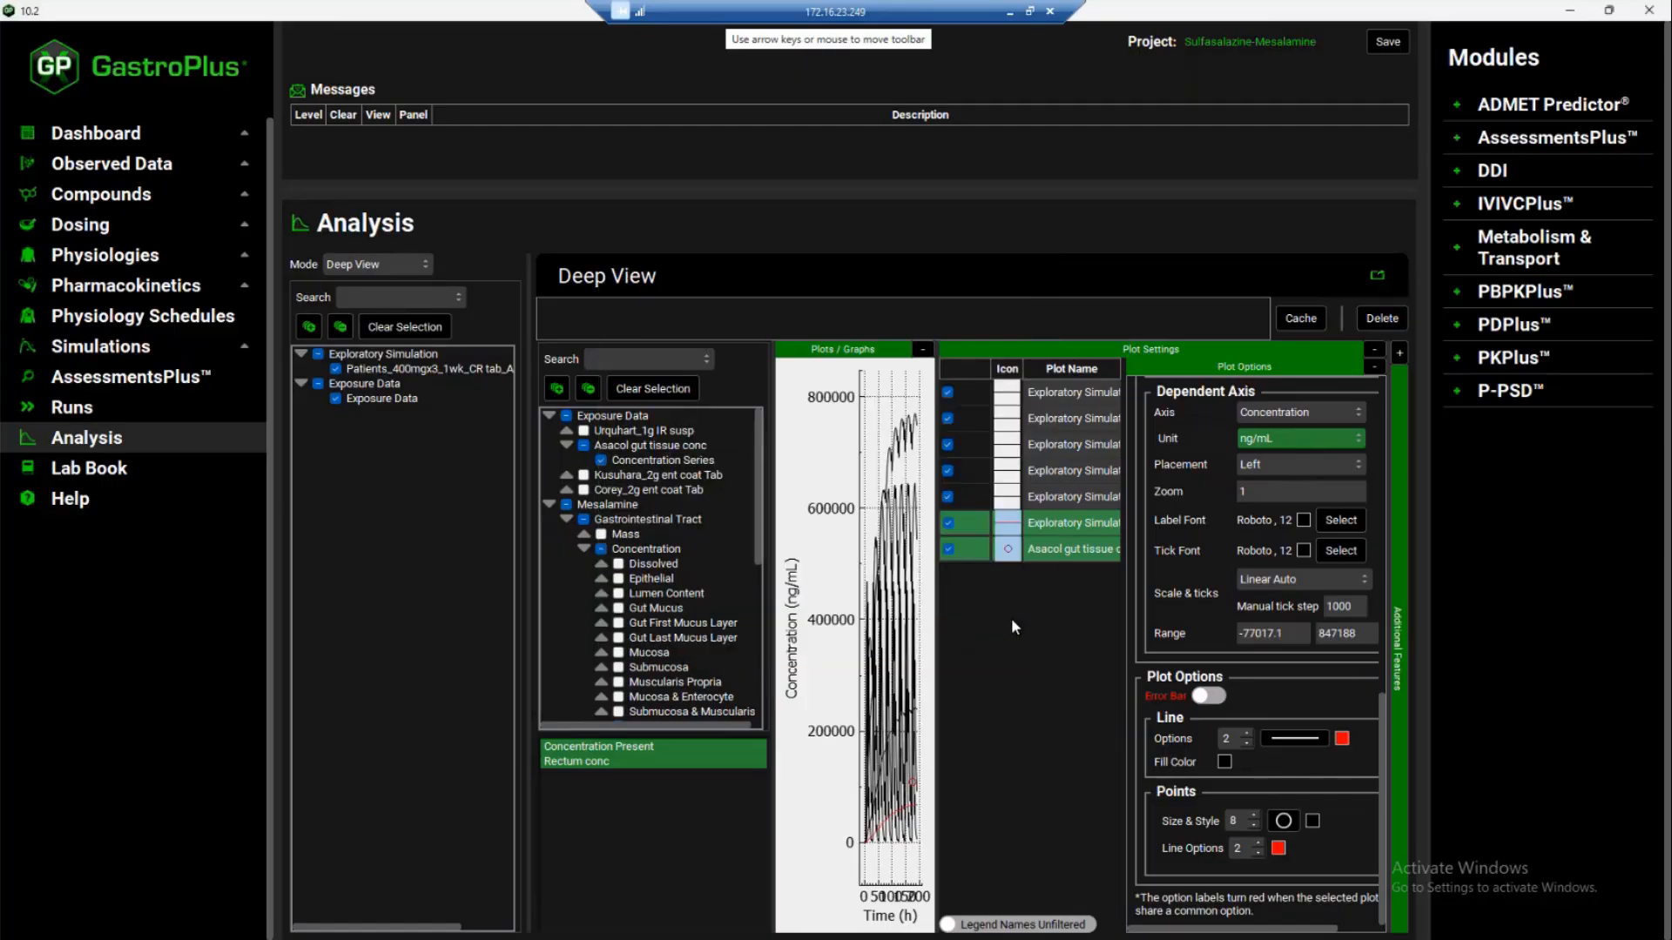
click(1376, 349)
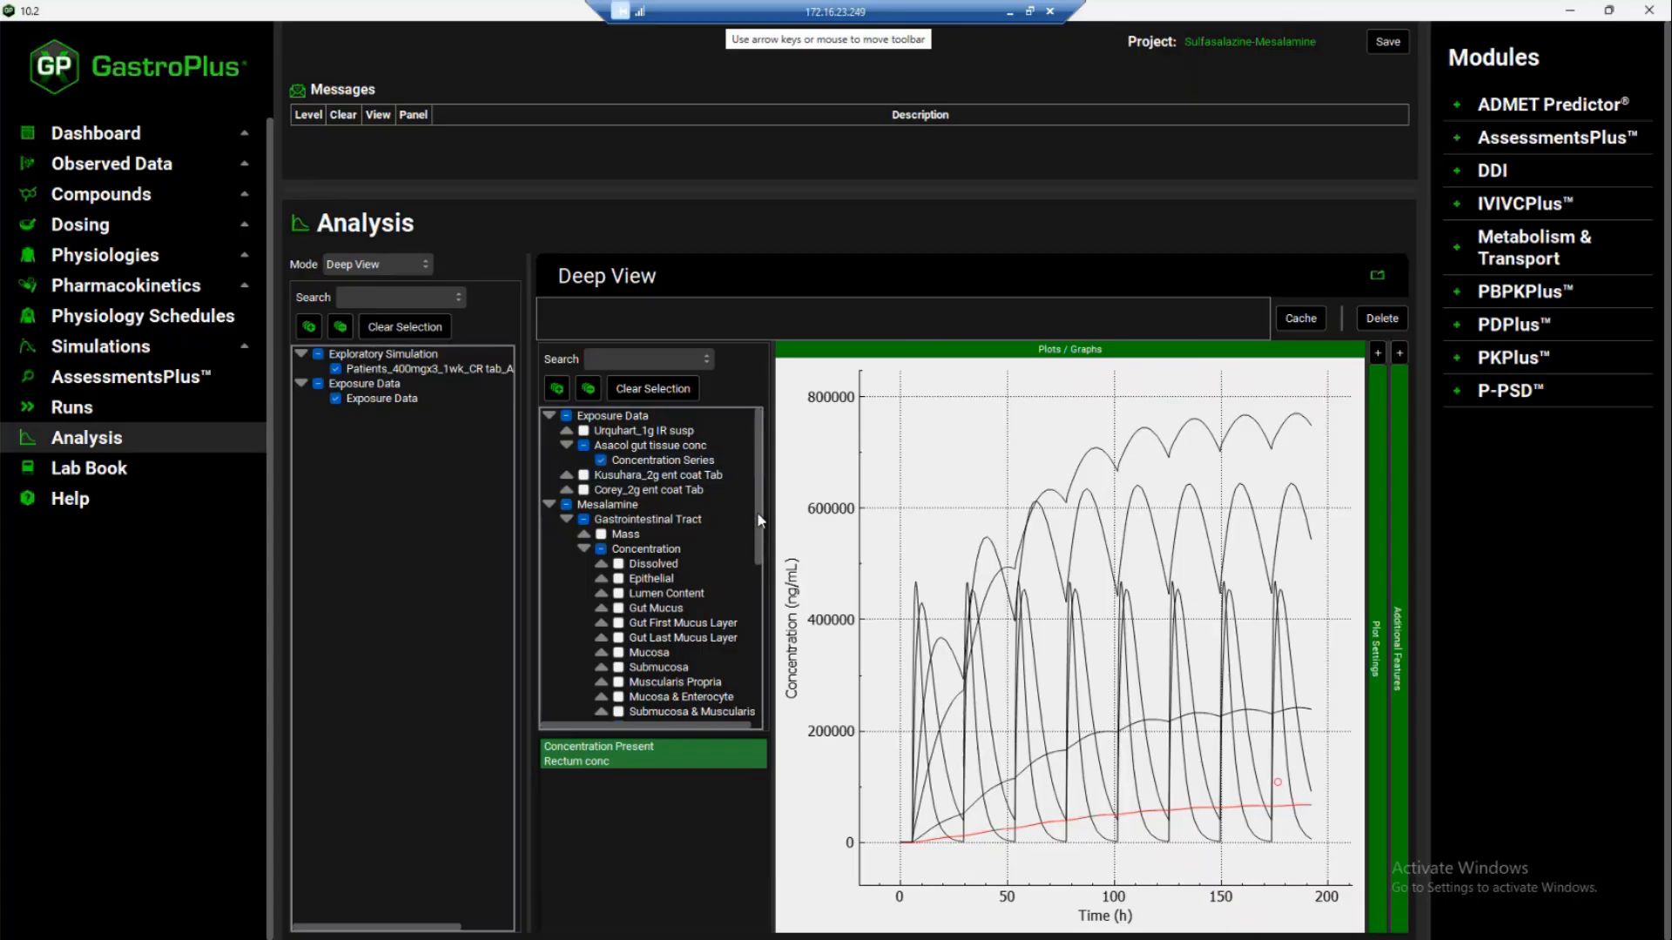
Remove the Caecum, Ascending Colon, Transverse Colon, Descending Colon and Sigmoid Colon gut tissue curves from the plot, keeping Rectum
drag(754, 477, 755, 641)
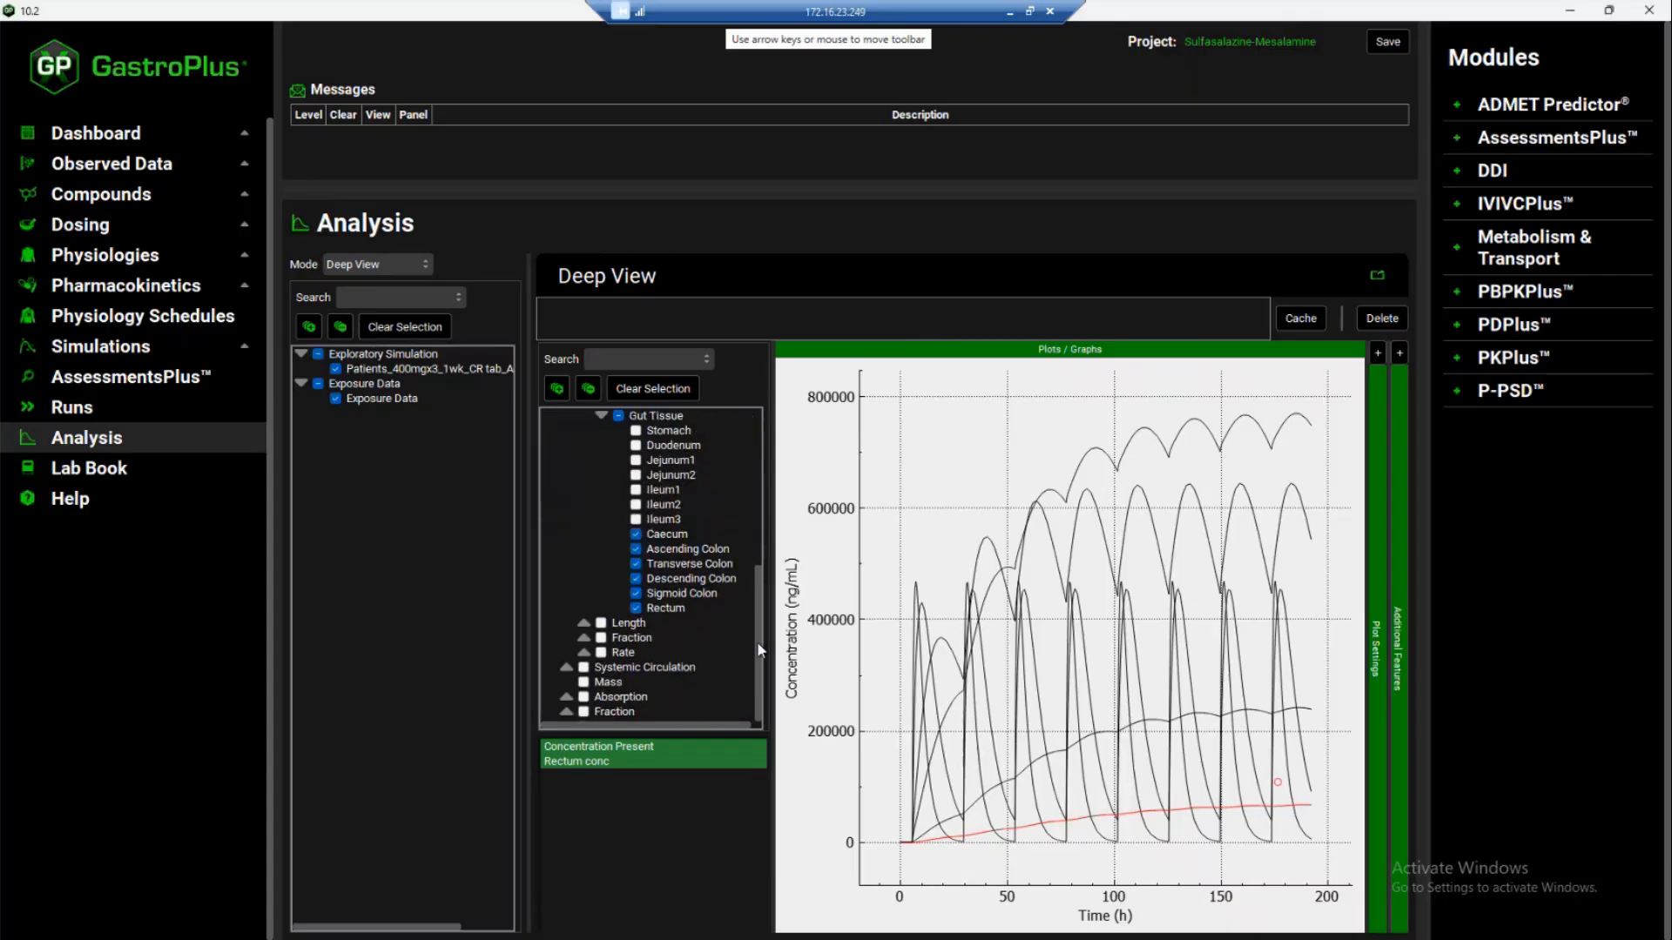
click(635, 533)
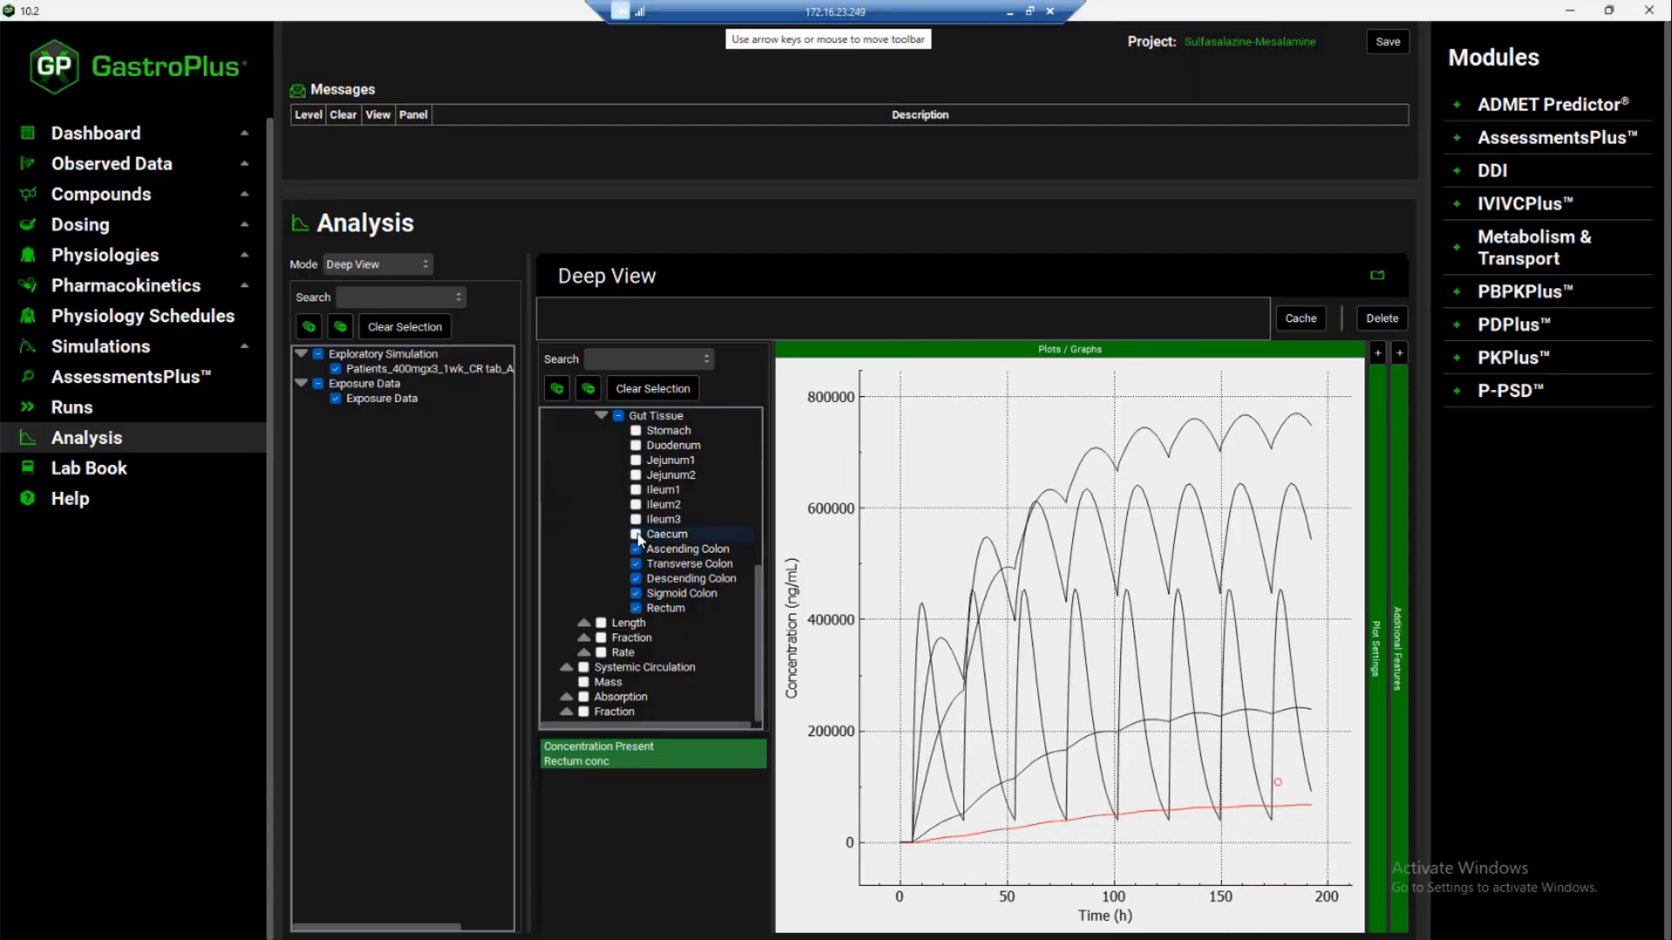
click(637, 549)
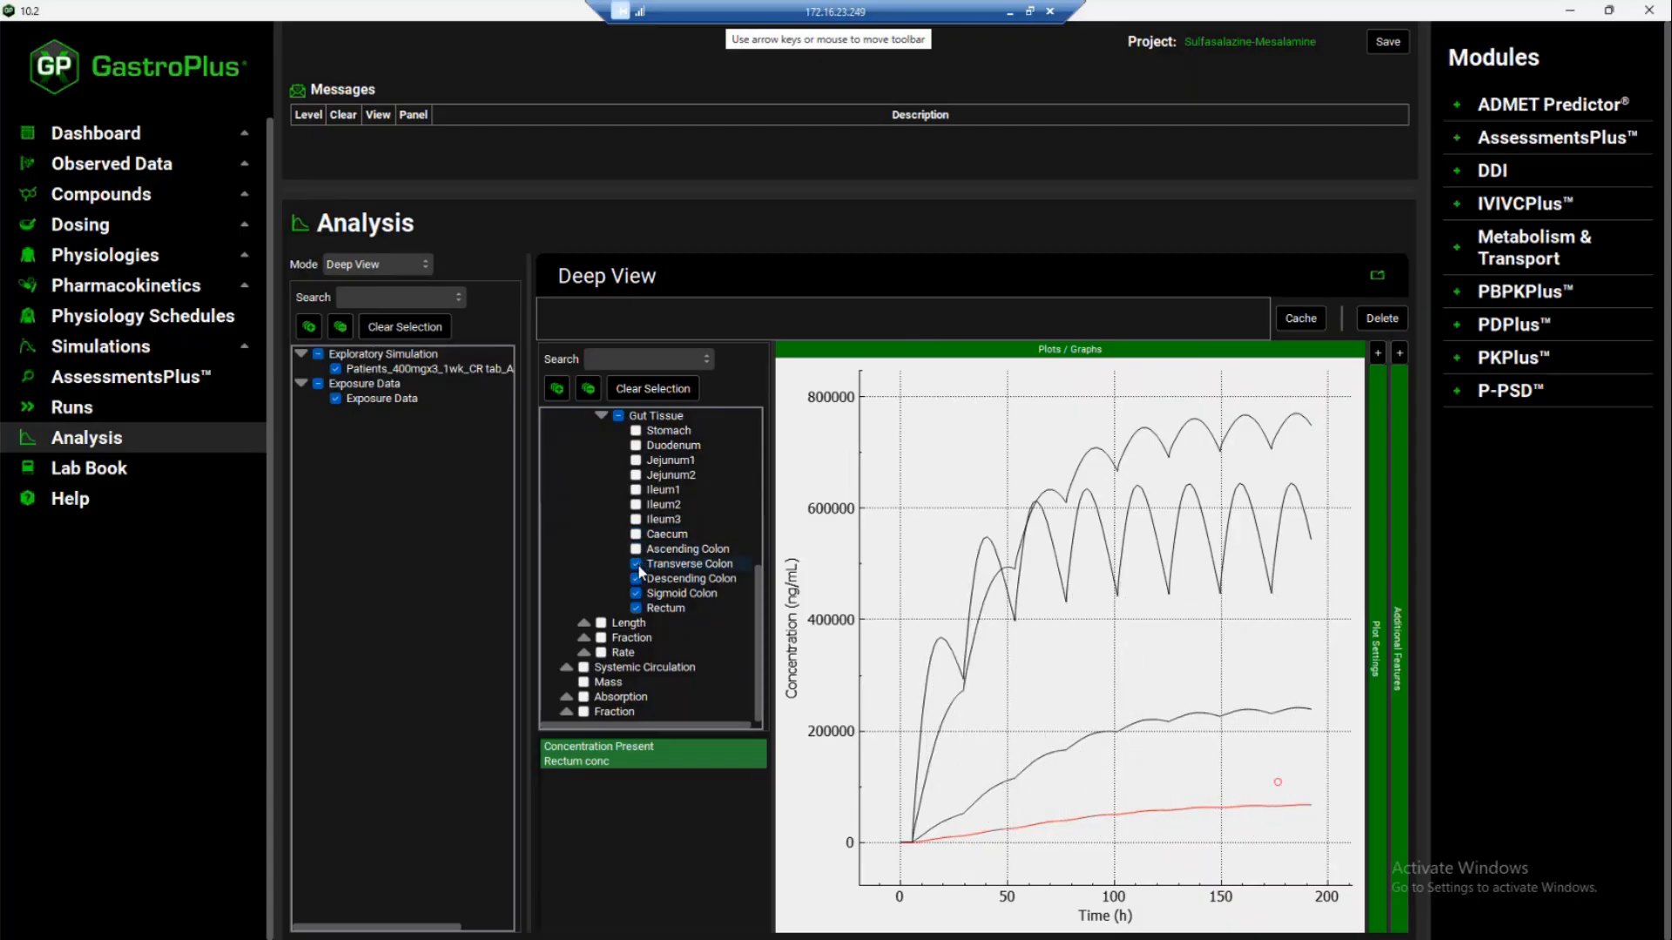
click(636, 564)
click(636, 579)
click(636, 594)
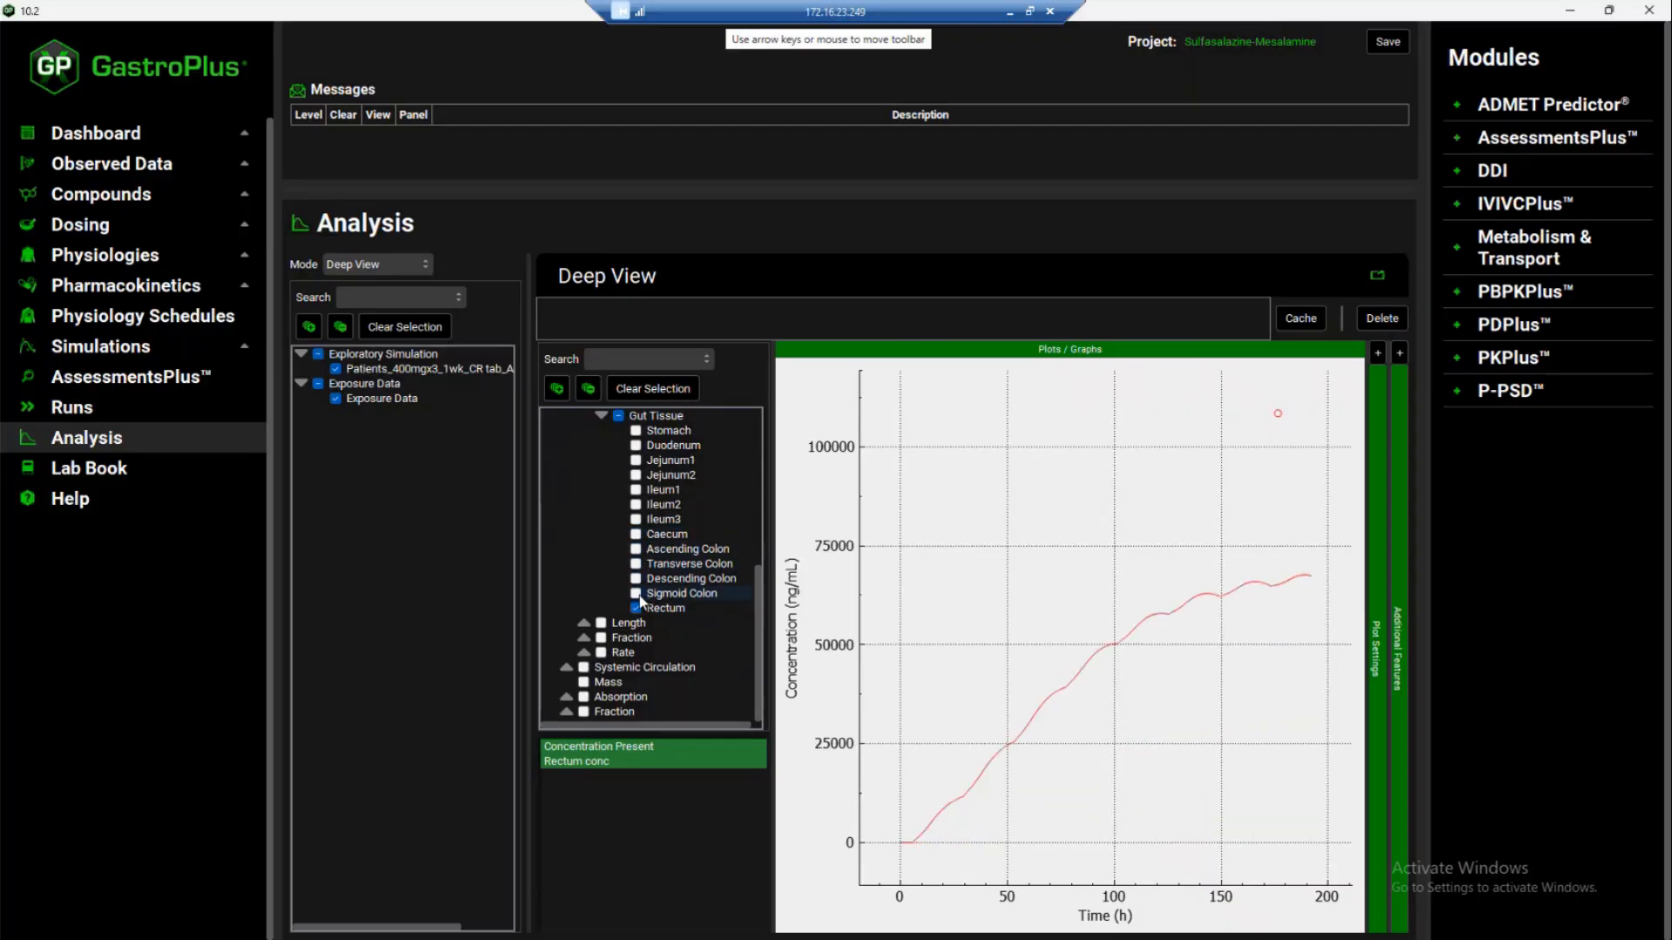